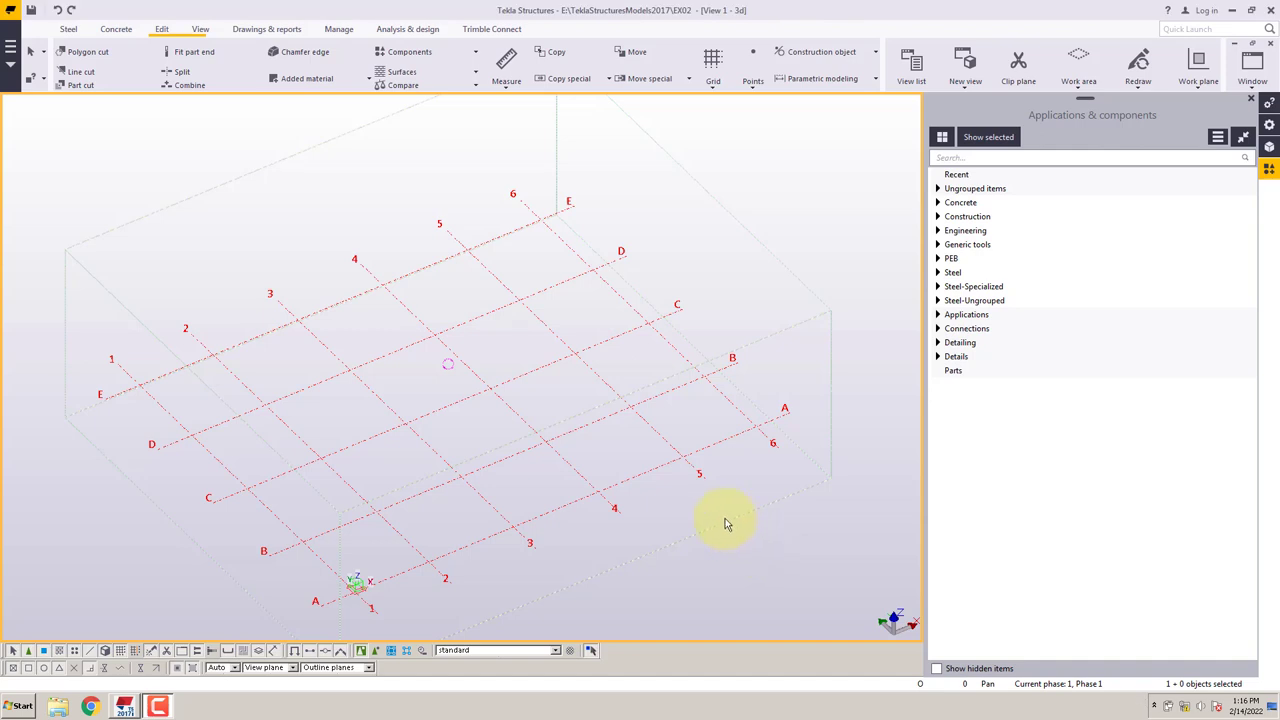
Step: Swap the 3D view for the Grid 2 elevation in the Views dialog (Ctrl+I)
middle_drag(729, 520, 734, 503)
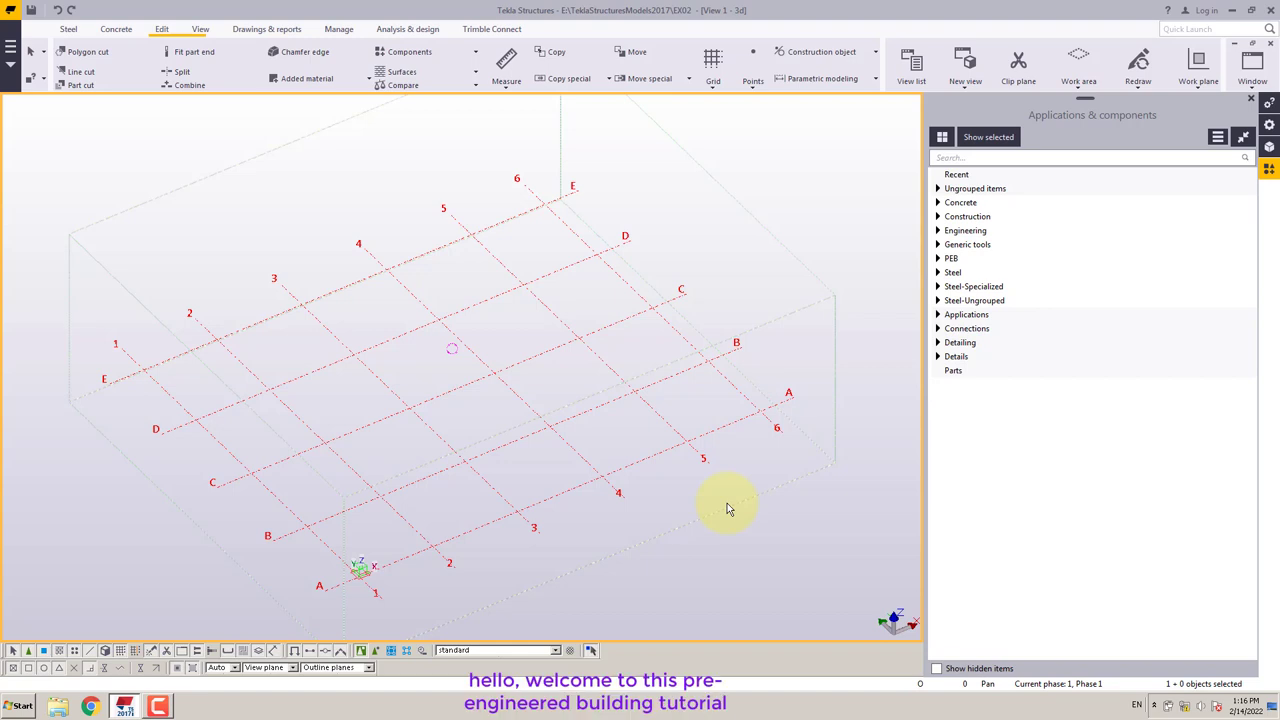
key(ctrl+i)
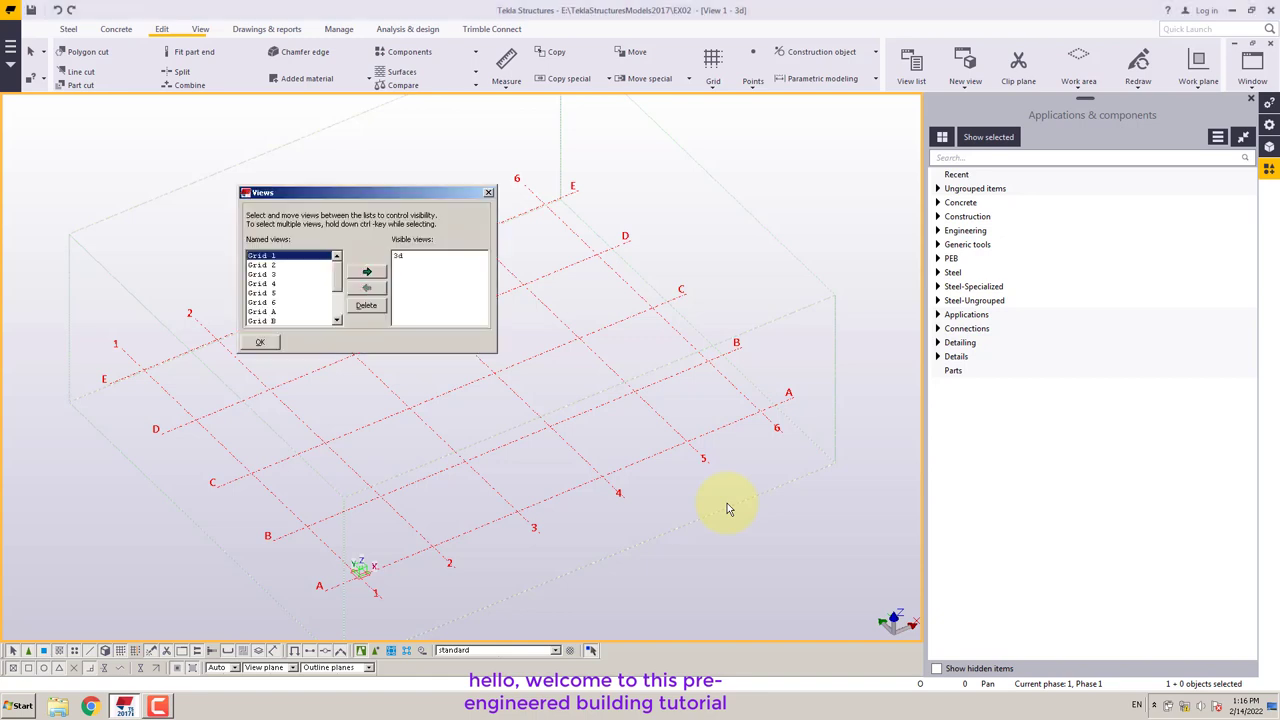
click(266, 265)
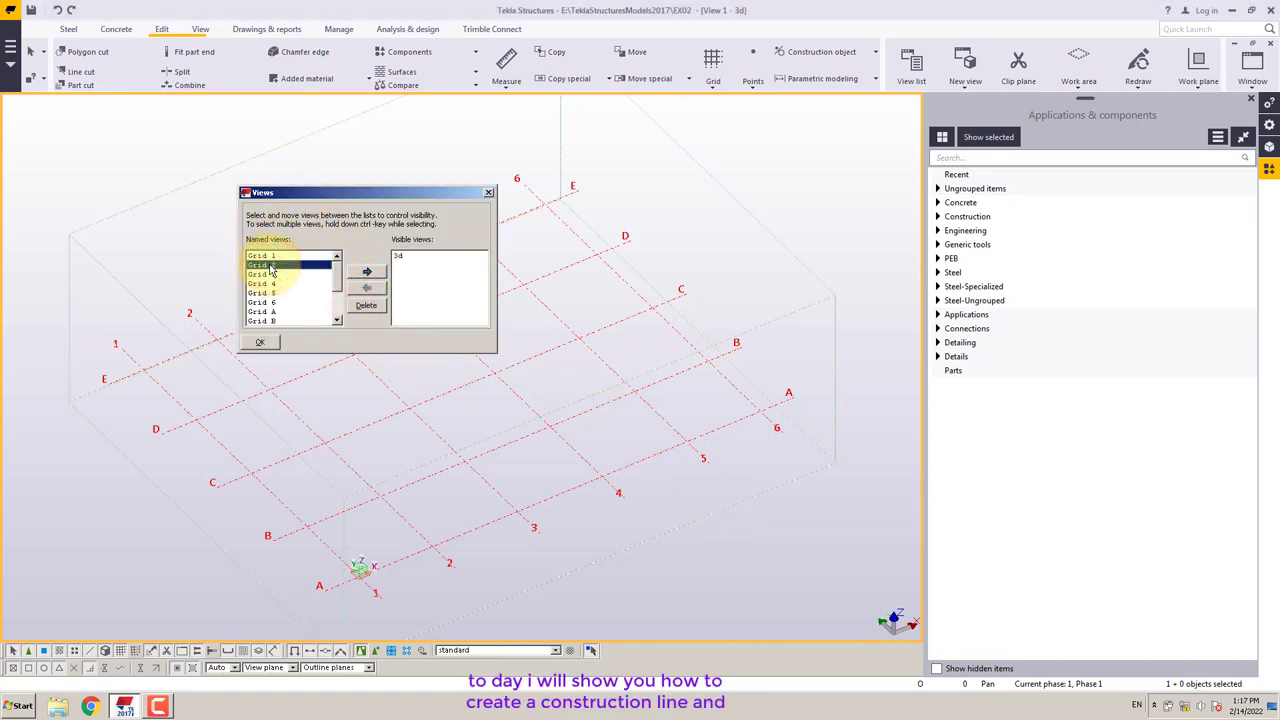
click(366, 271)
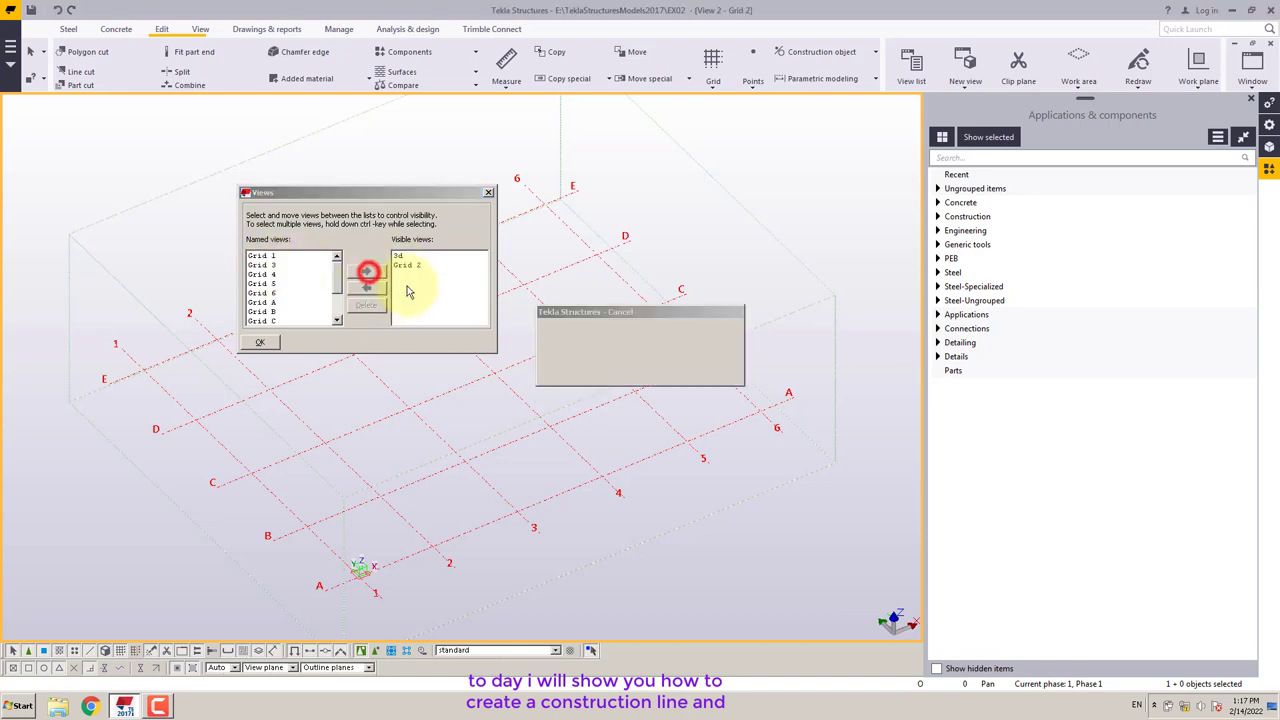
click(488, 192)
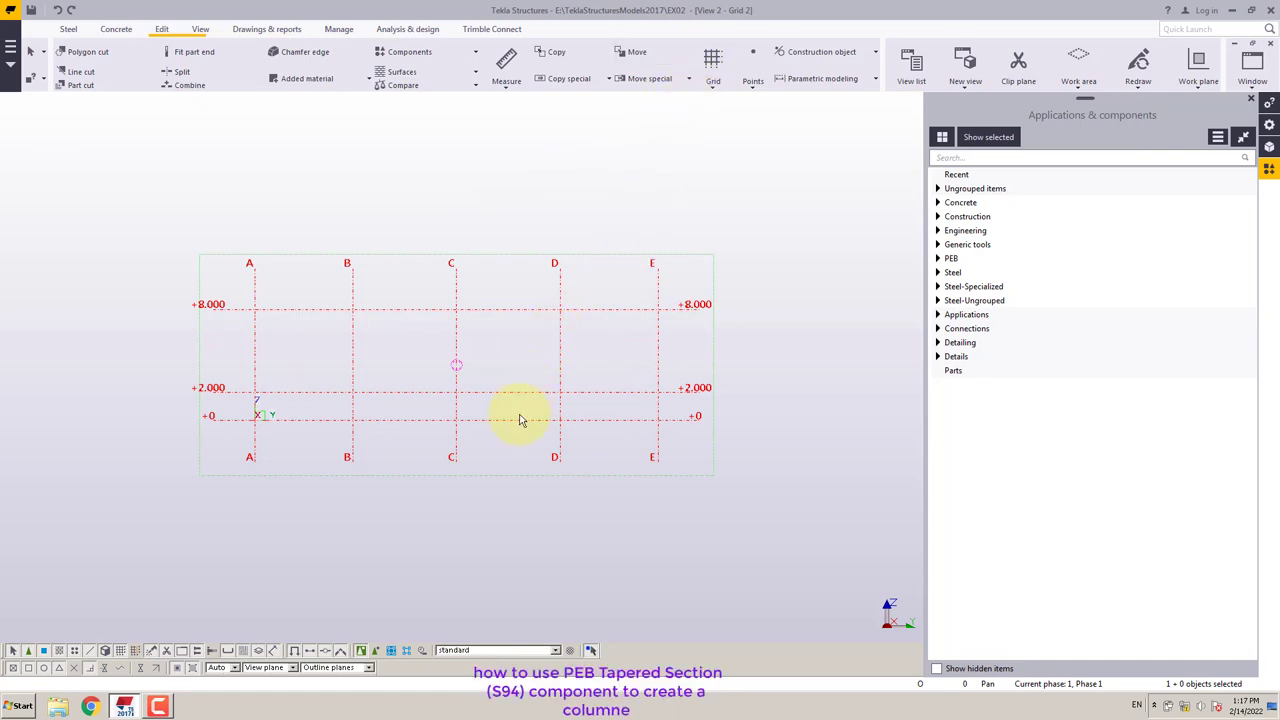
Step: Toggle intersection and perpendicular snaps, and enable extension-line, any-position and nearest-point snaps
scroll(516, 433, up, 1)
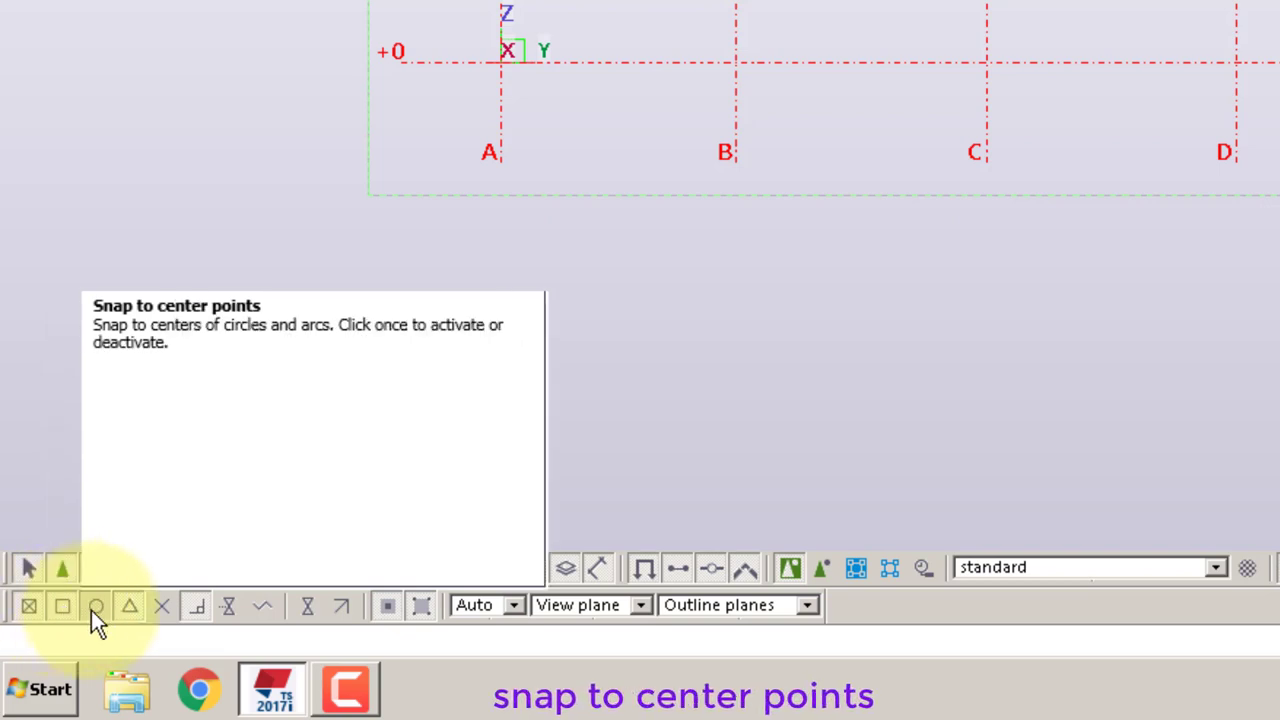
click(161, 607)
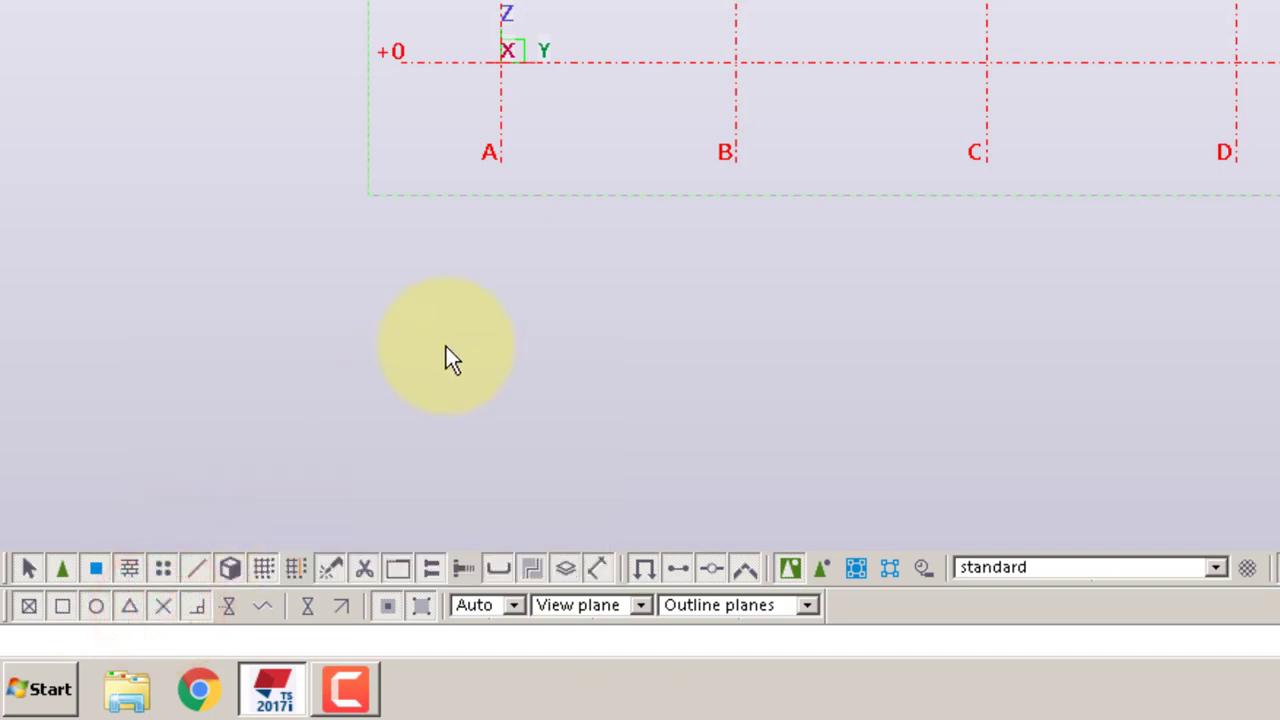
click(196, 607)
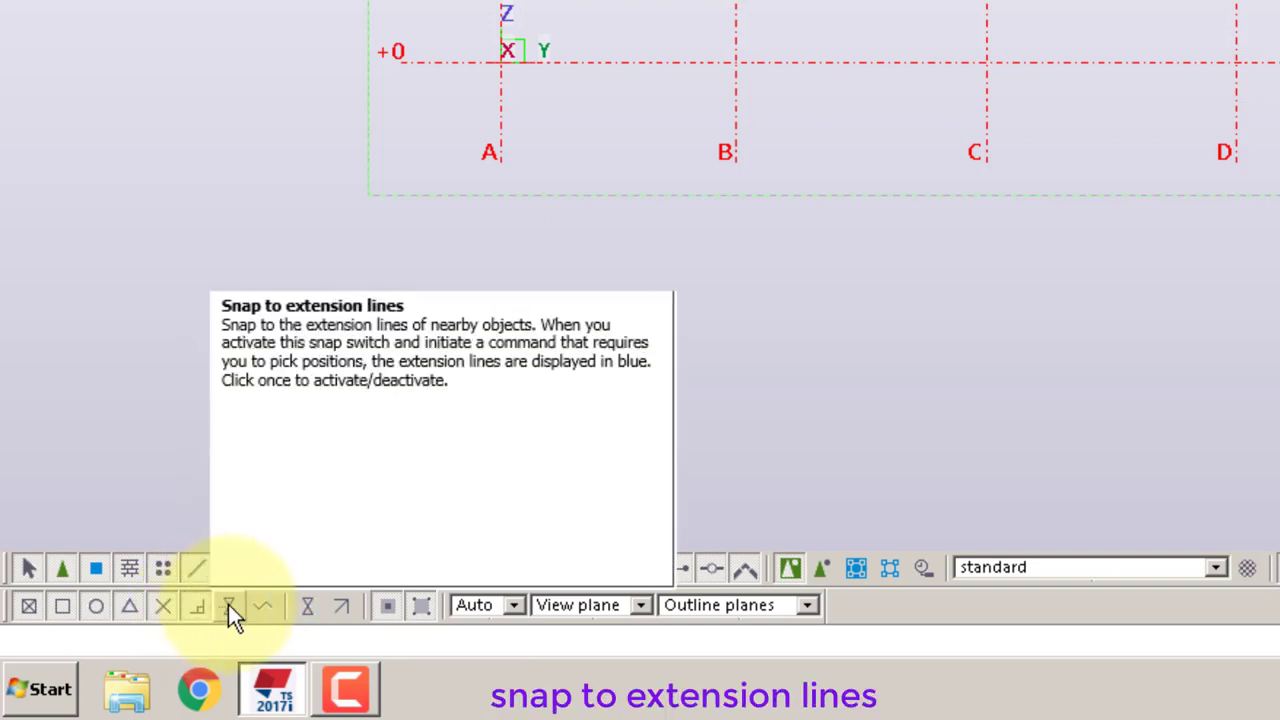
click(229, 605)
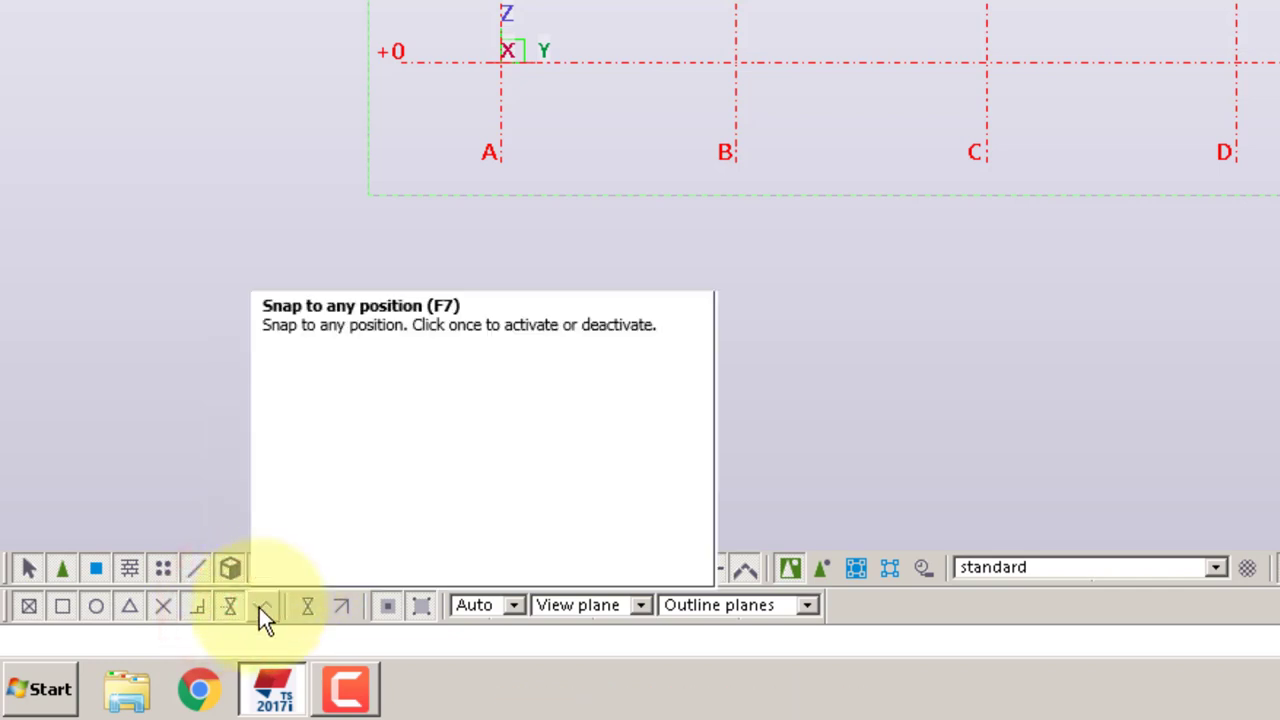
click(259, 607)
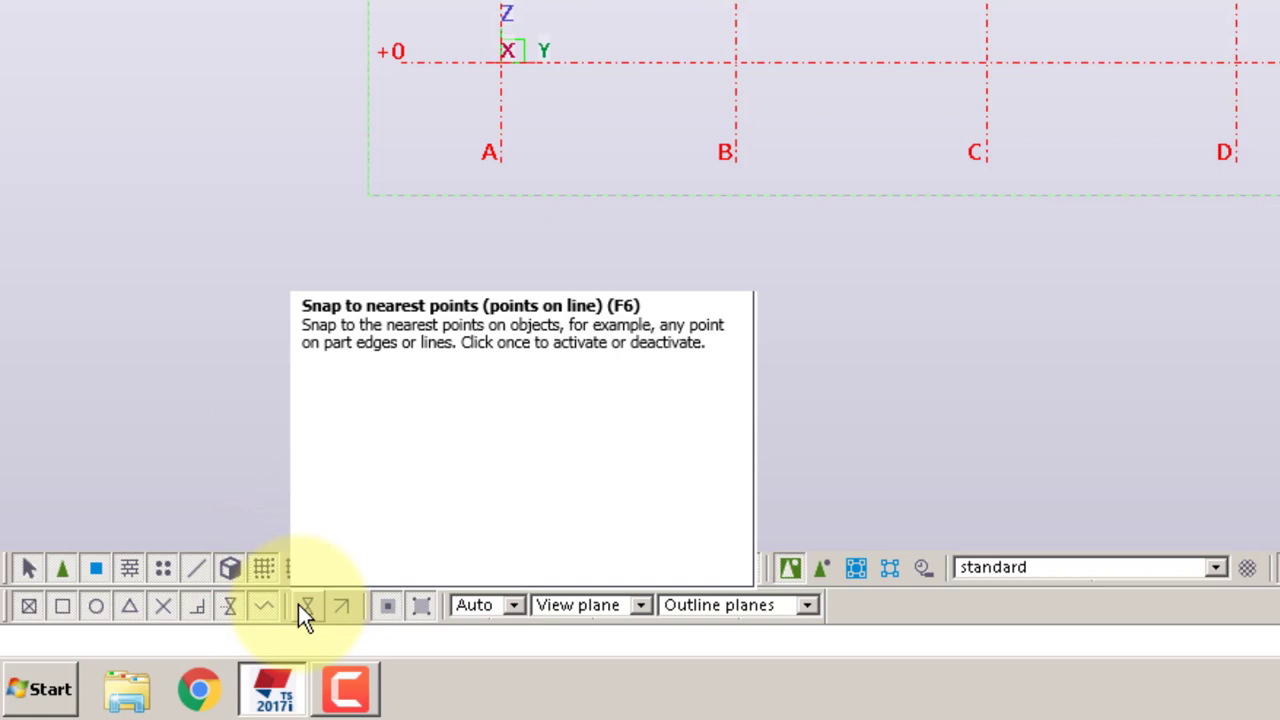
click(300, 606)
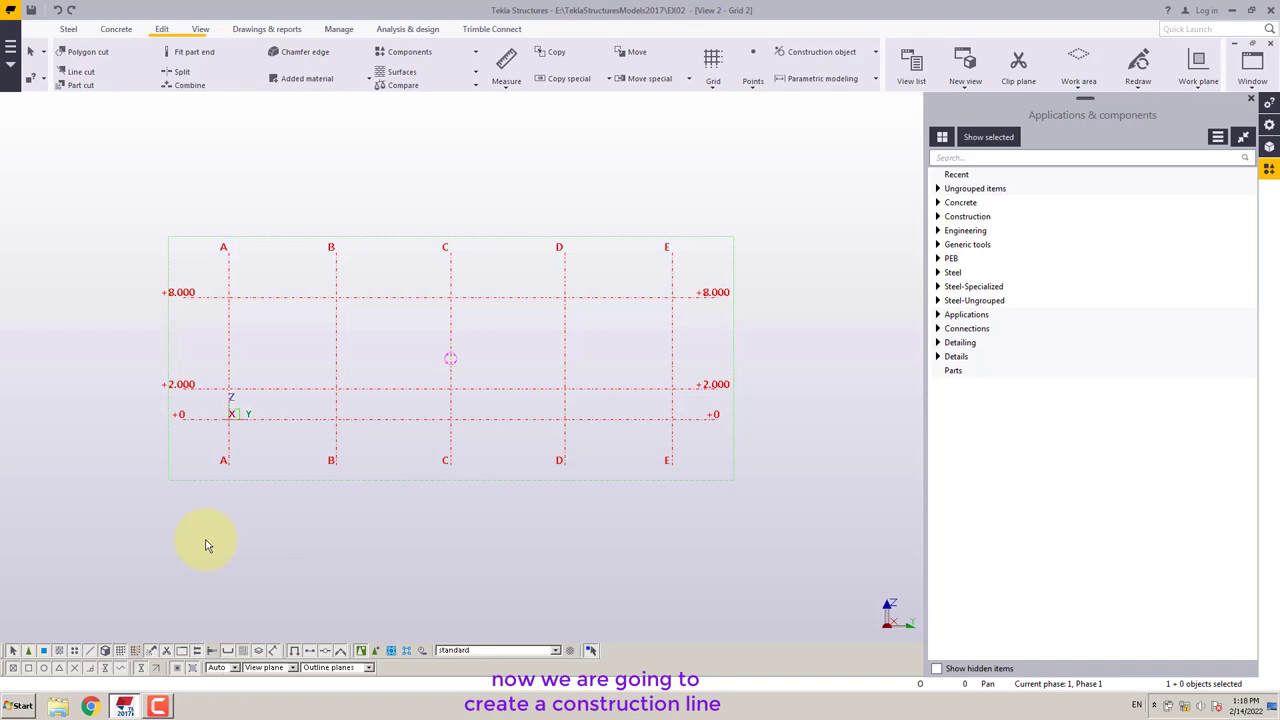
Step: From the Edit tab, choose Line under Construction object to start a construction line
click(163, 29)
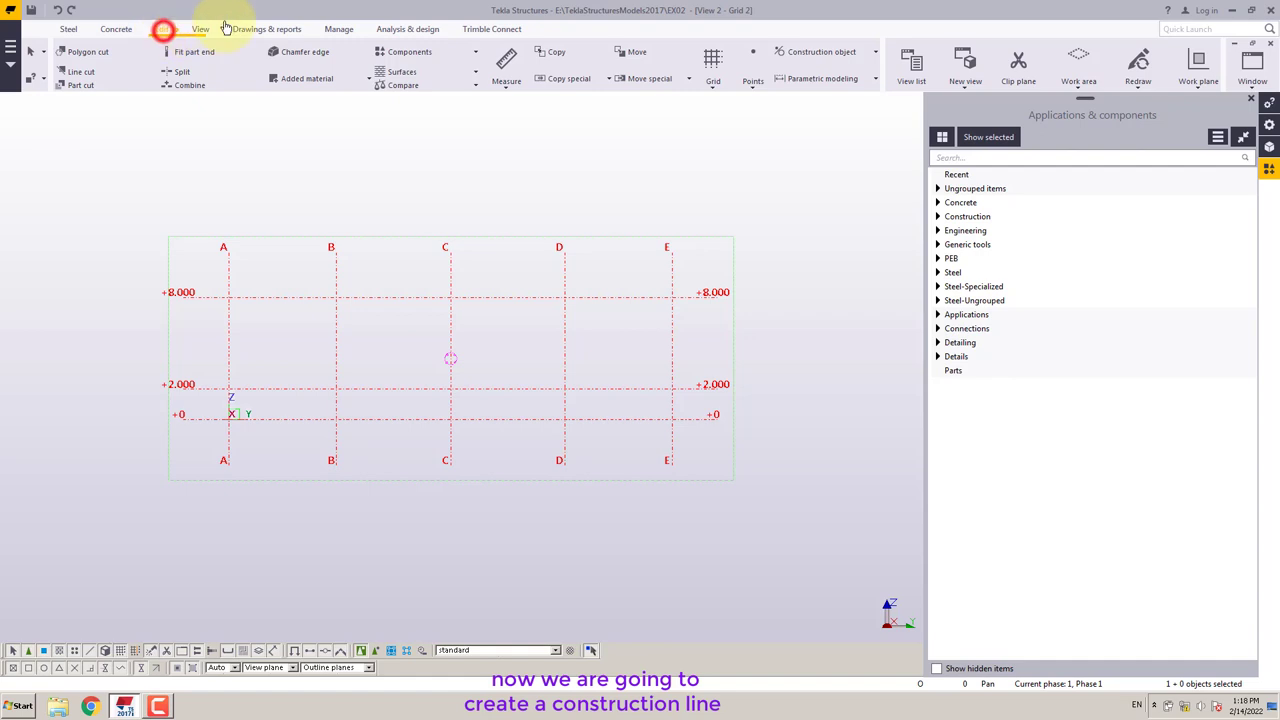
click(74, 32)
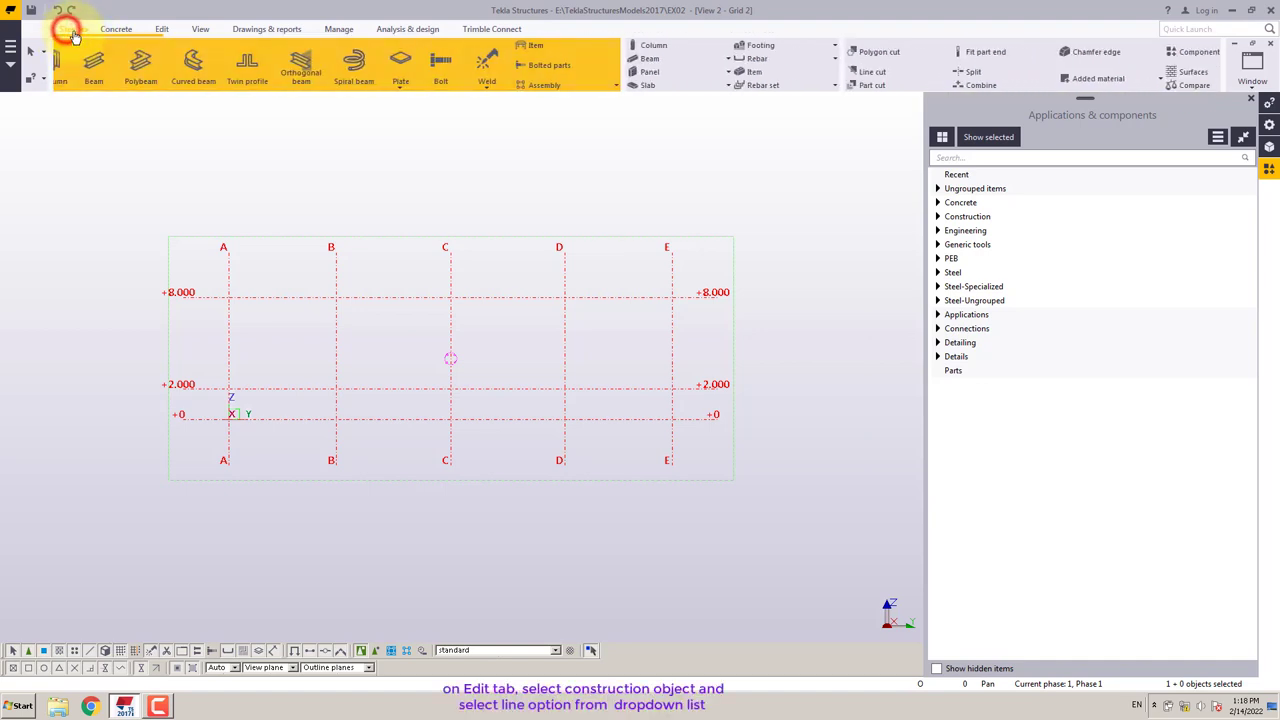
click(147, 33)
click(162, 30)
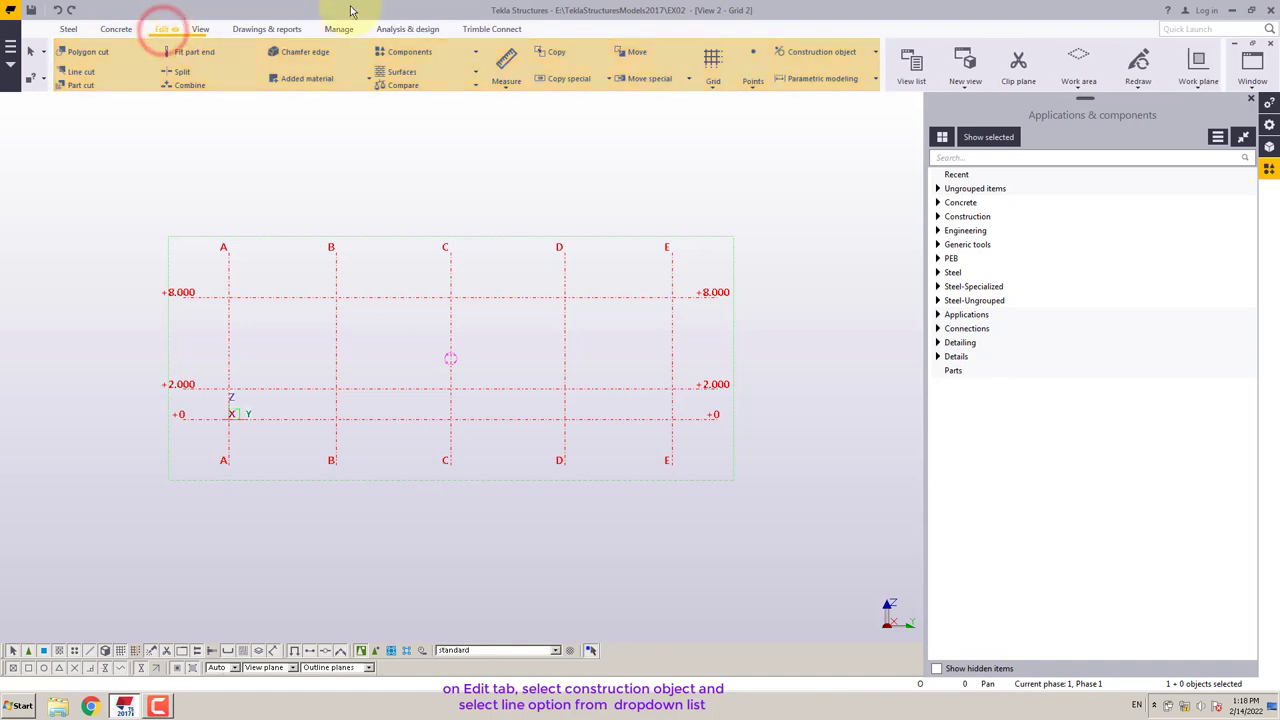
click(876, 52)
click(797, 80)
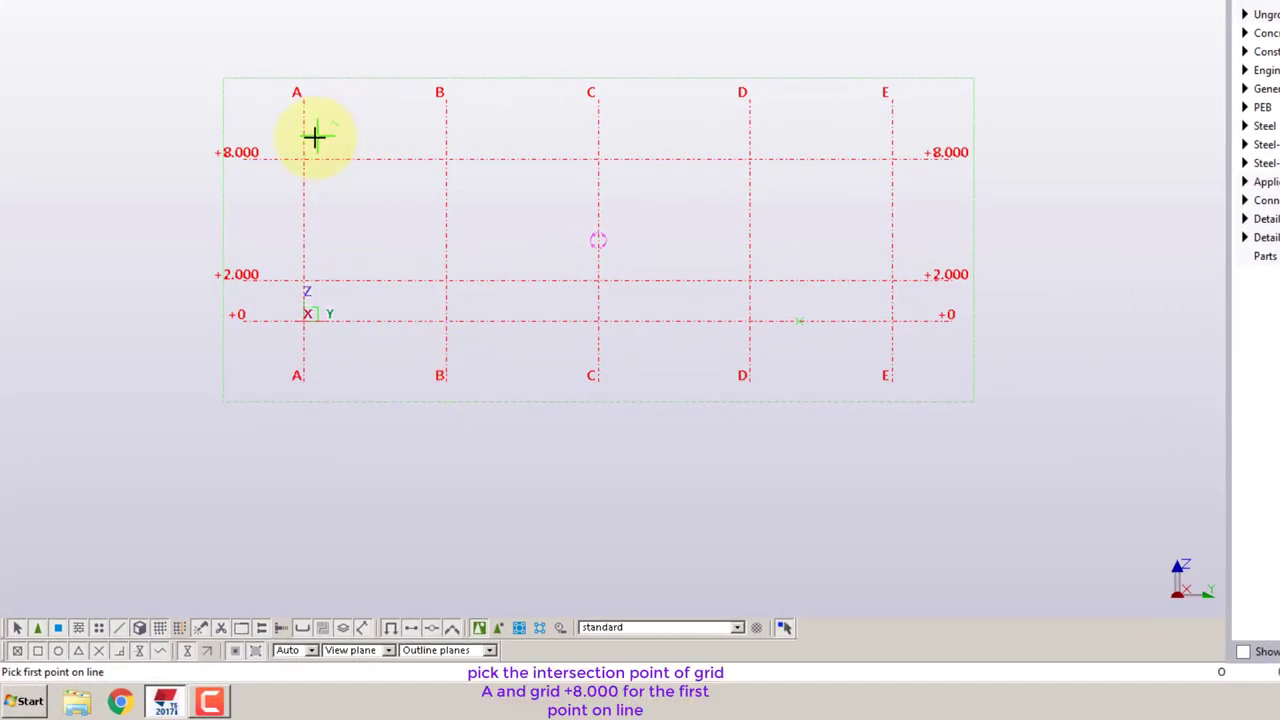
Step: Pick the A/+8.000 grid intersection as the construction line's first point
middle_drag(311, 134, 339, 149)
scroll(335, 160, up, 6)
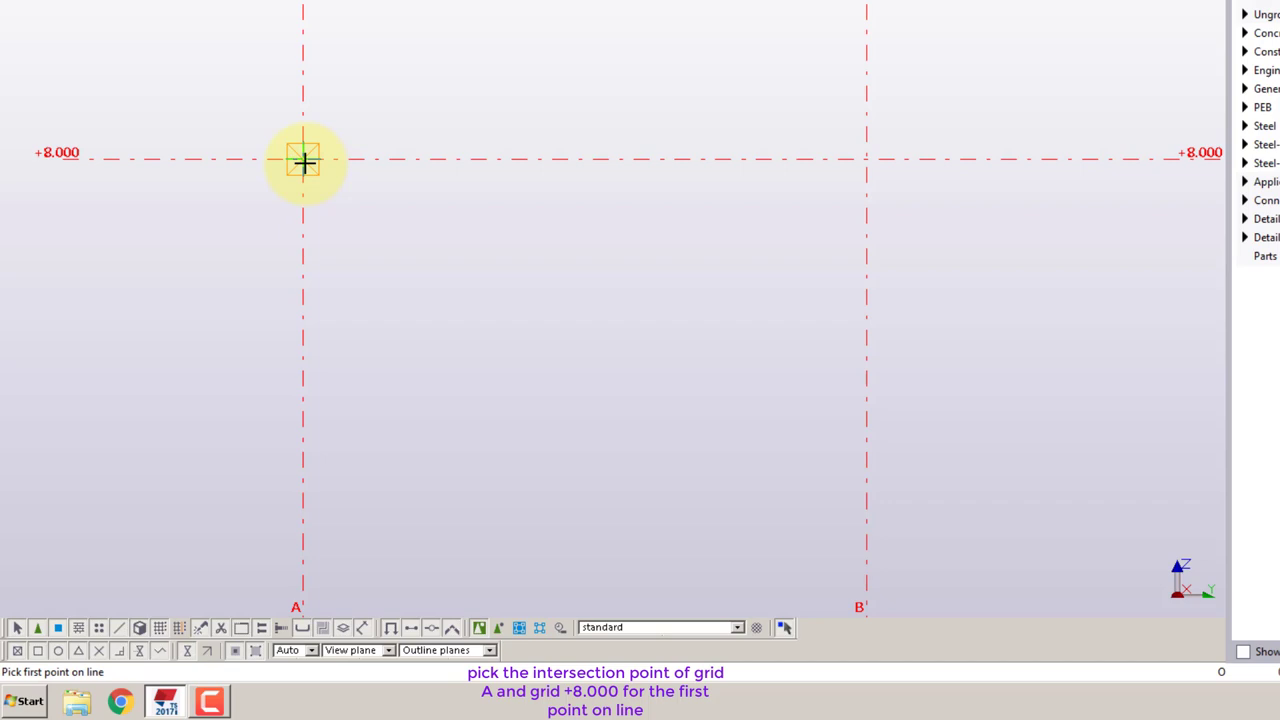
click(304, 161)
scroll(230, 235, down, 3)
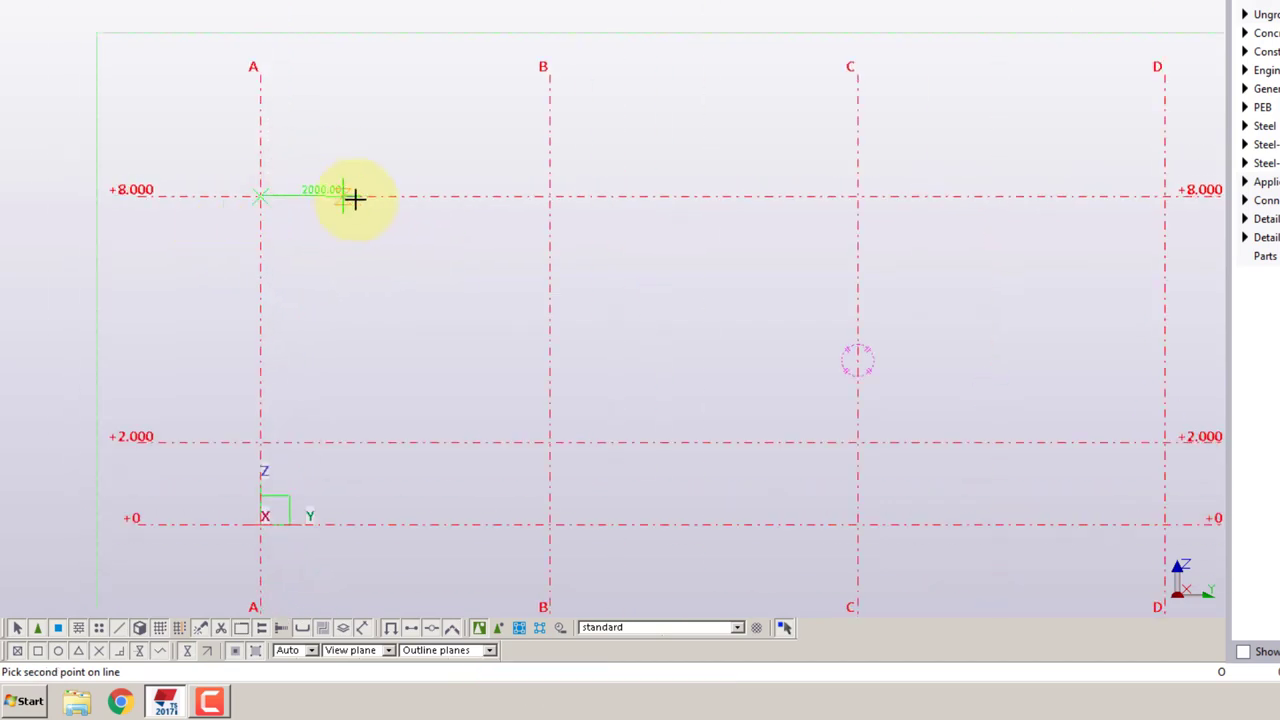
scroll(408, 197, up, 4)
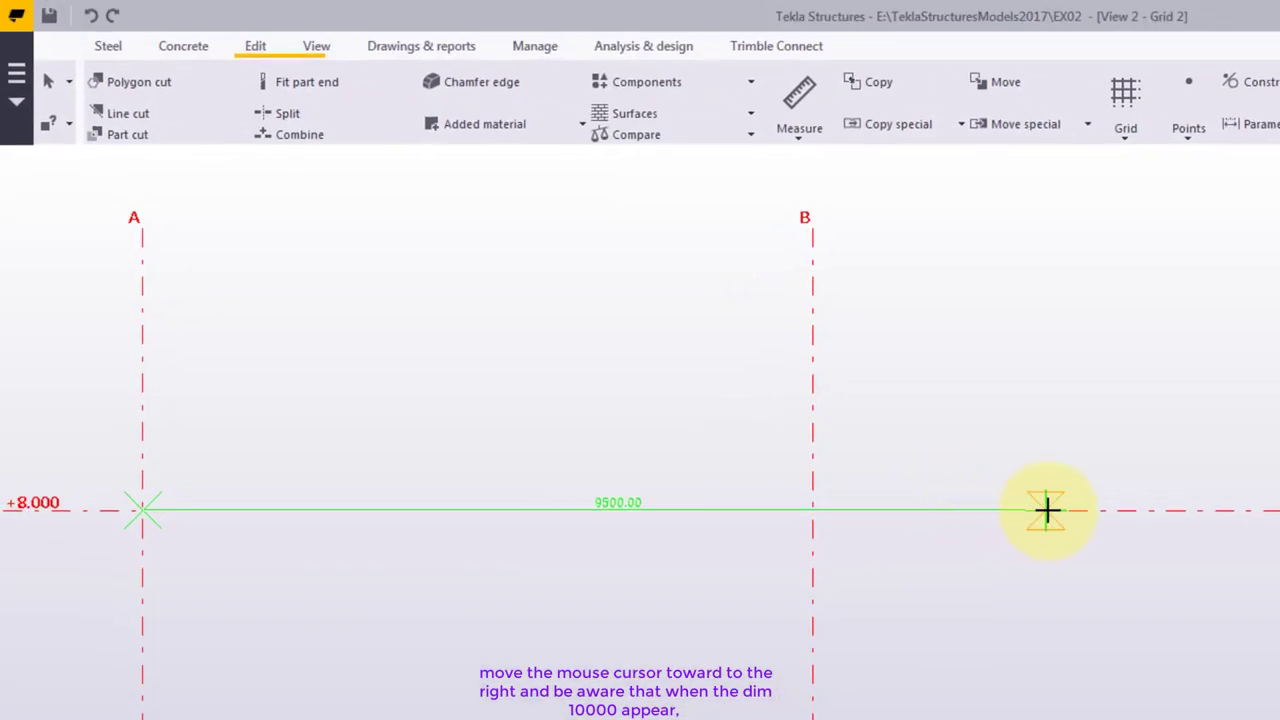
scroll(1046, 510, down, 1)
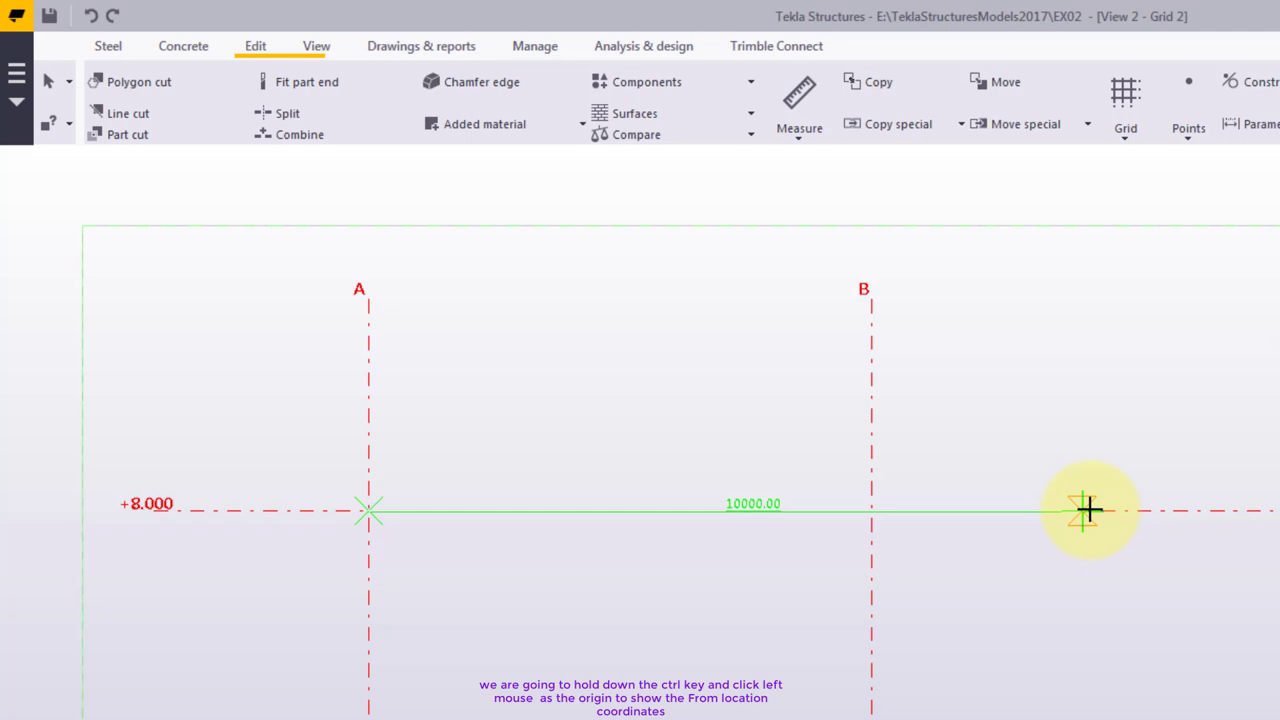
Step: Place the second point 1000 above a reference 10000 along +8.000, then interrupt the command
ctrl+click(1088, 511)
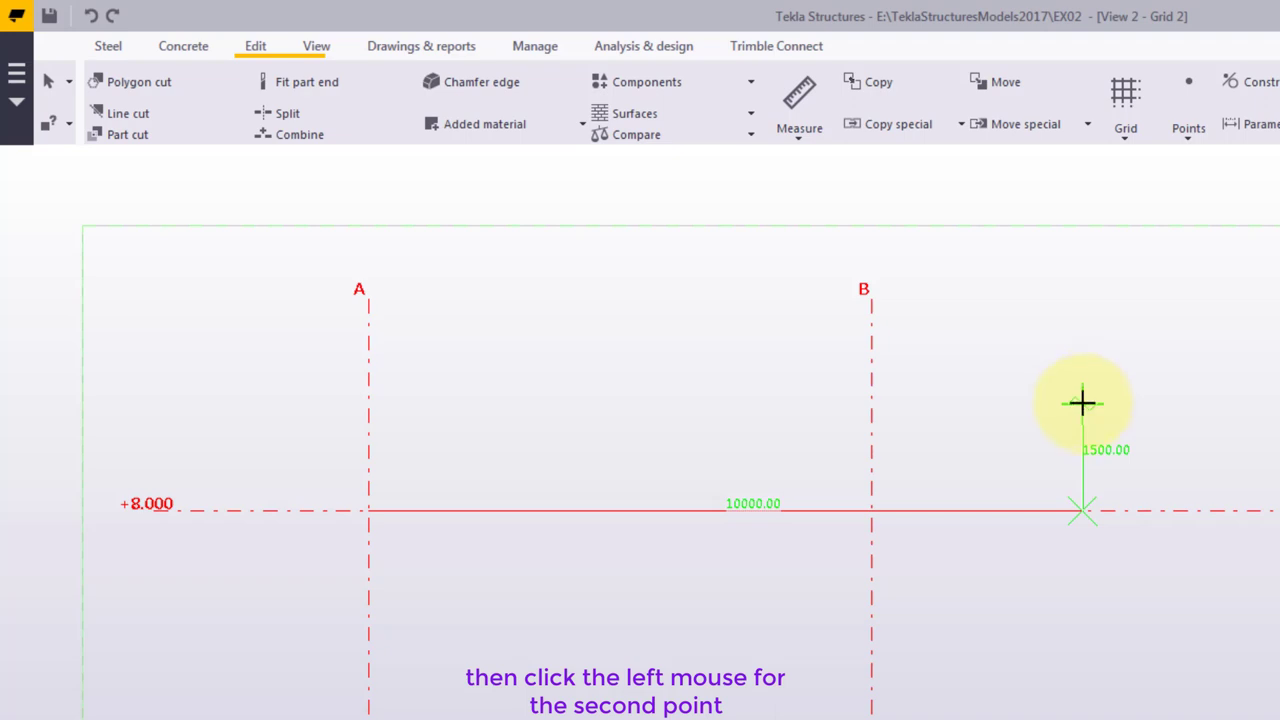
scroll(1082, 437, up, 2)
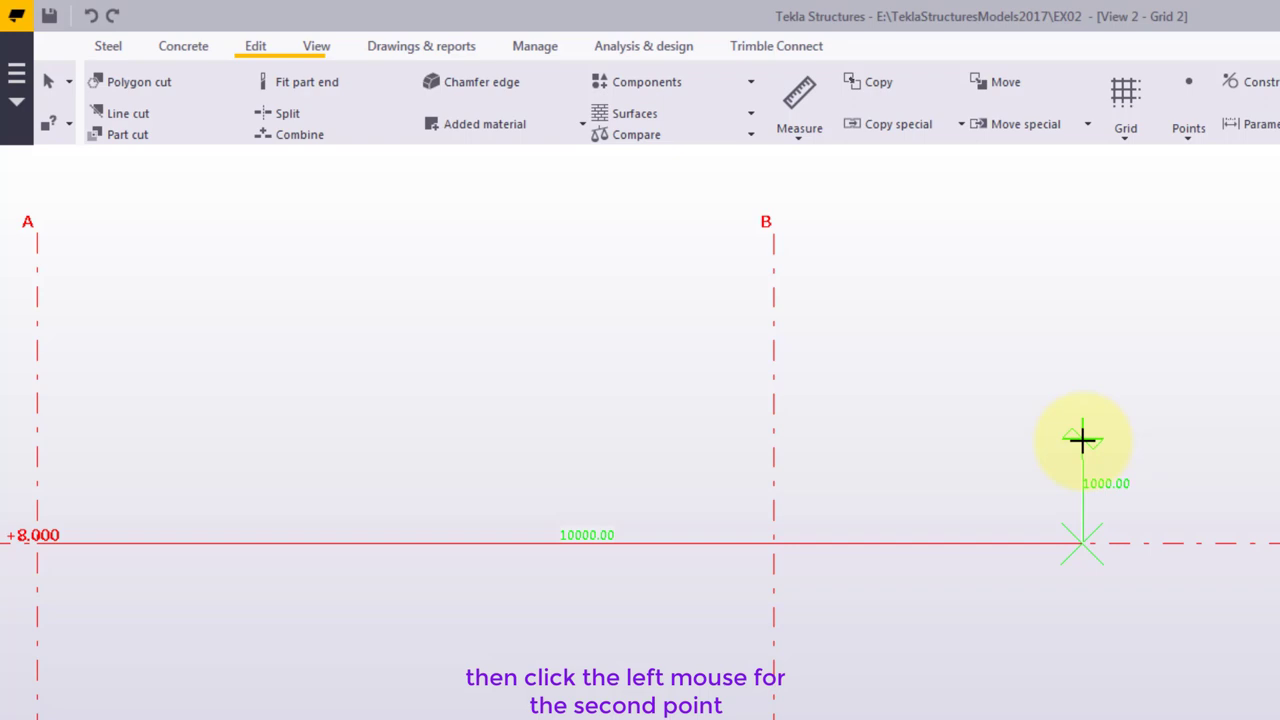
click(1082, 438)
right_click(1134, 474)
click(1175, 483)
scroll(1042, 460, up, 2)
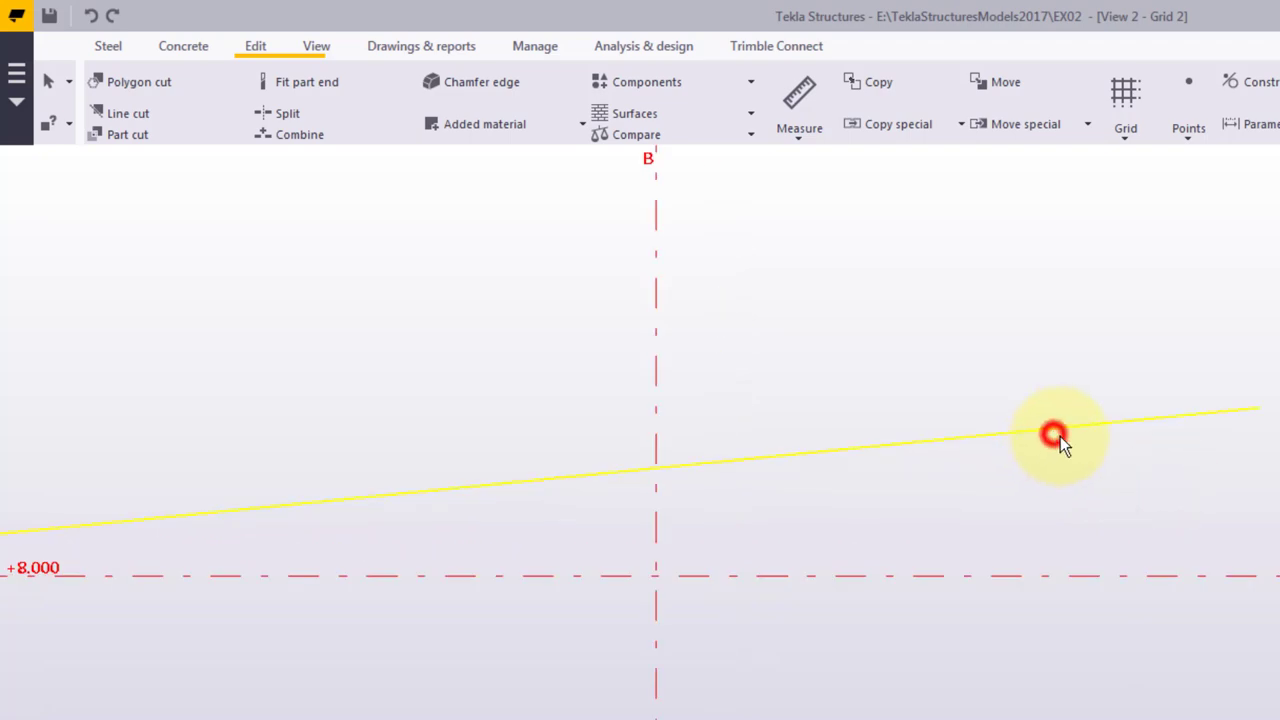
click(1058, 437)
scroll(1148, 487, down, 2)
click(1117, 491)
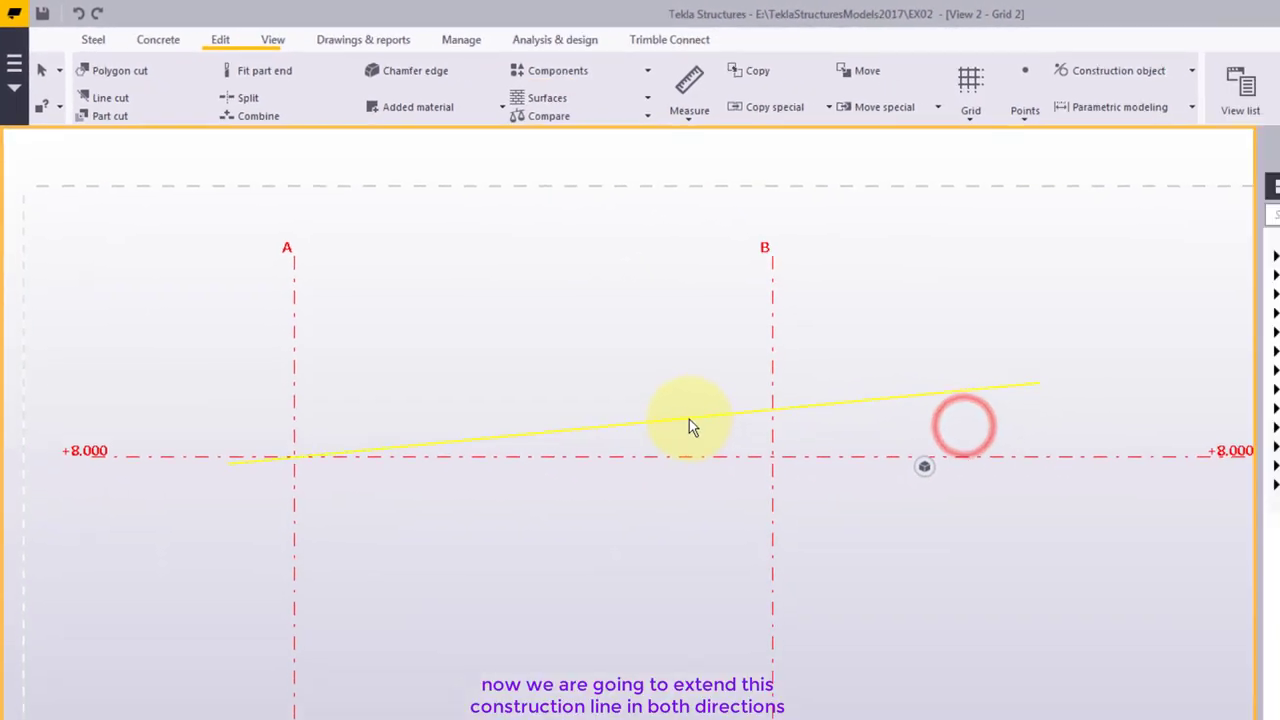
click(691, 419)
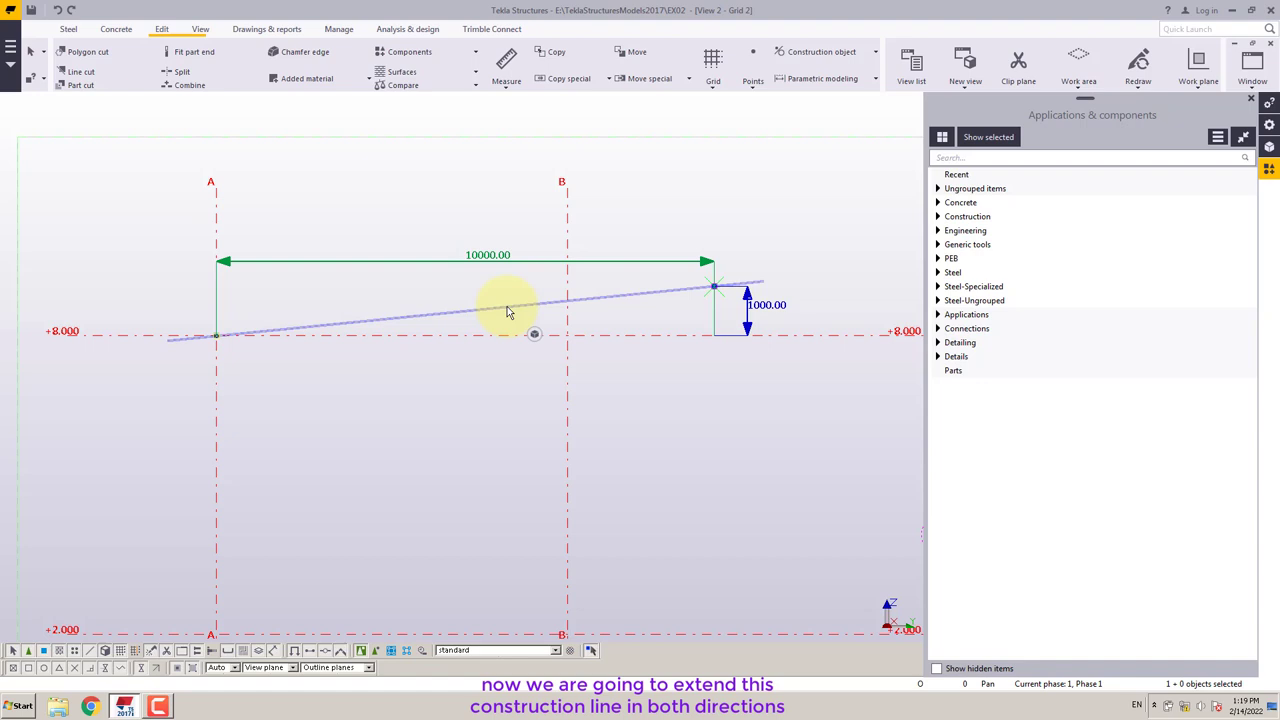
click(655, 430)
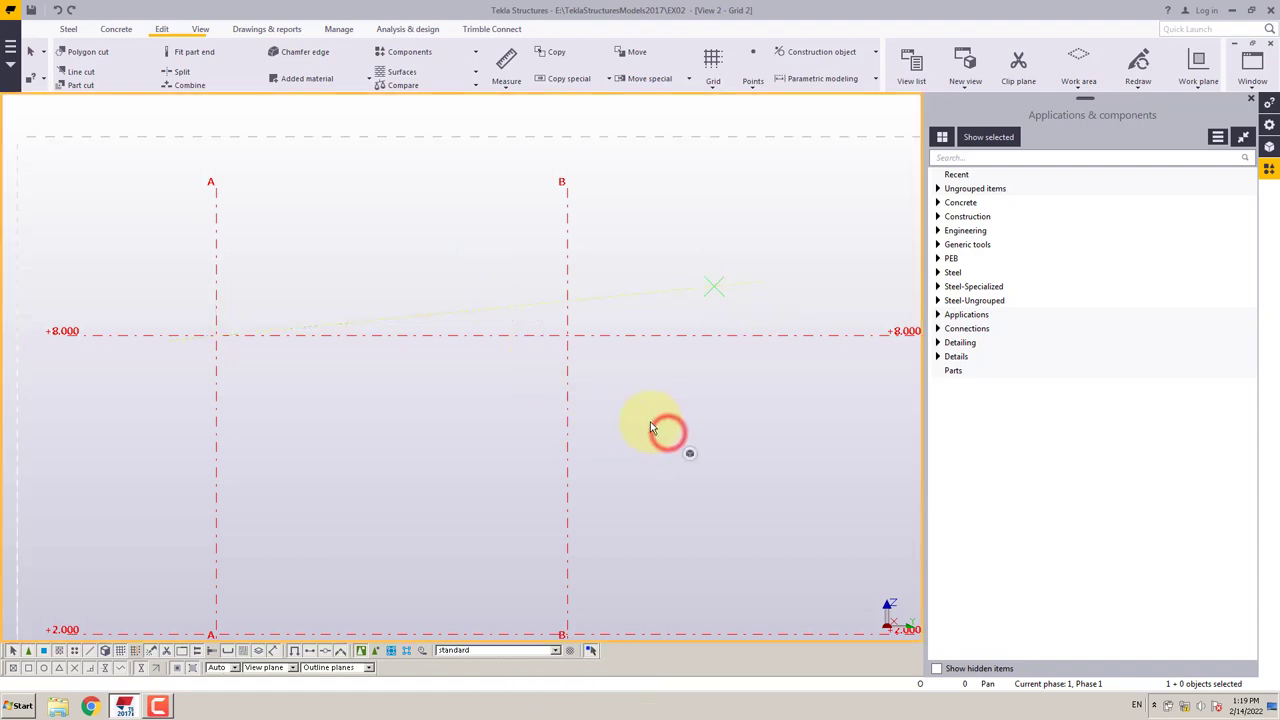
Step: Open the sloped construction line's properties dialog
double_click(446, 318)
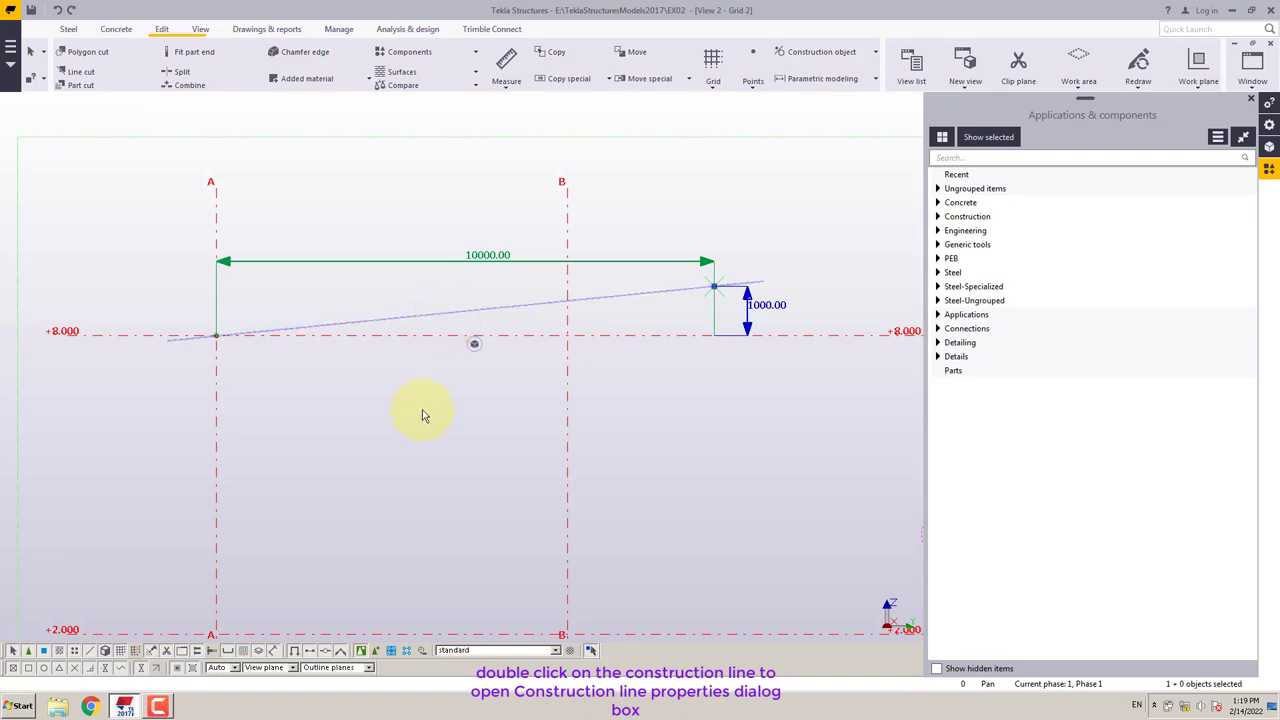
click(432, 317)
click(432, 317)
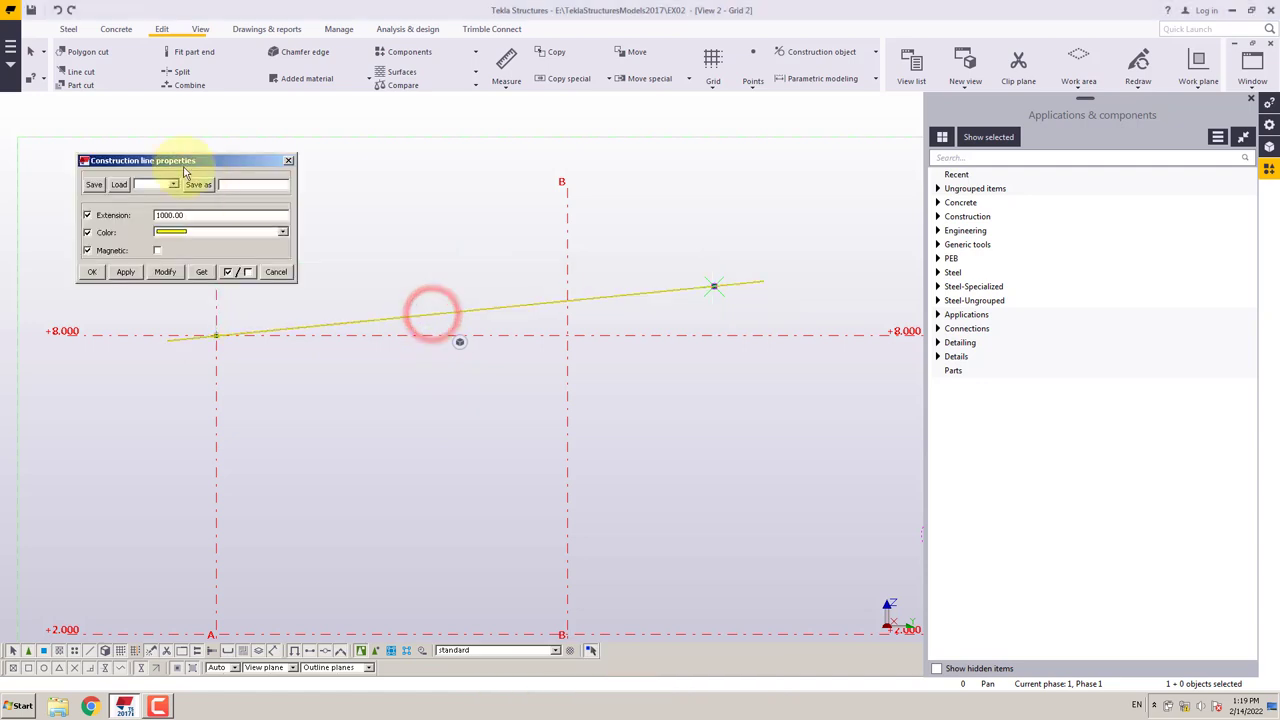
drag(143, 166, 140, 131)
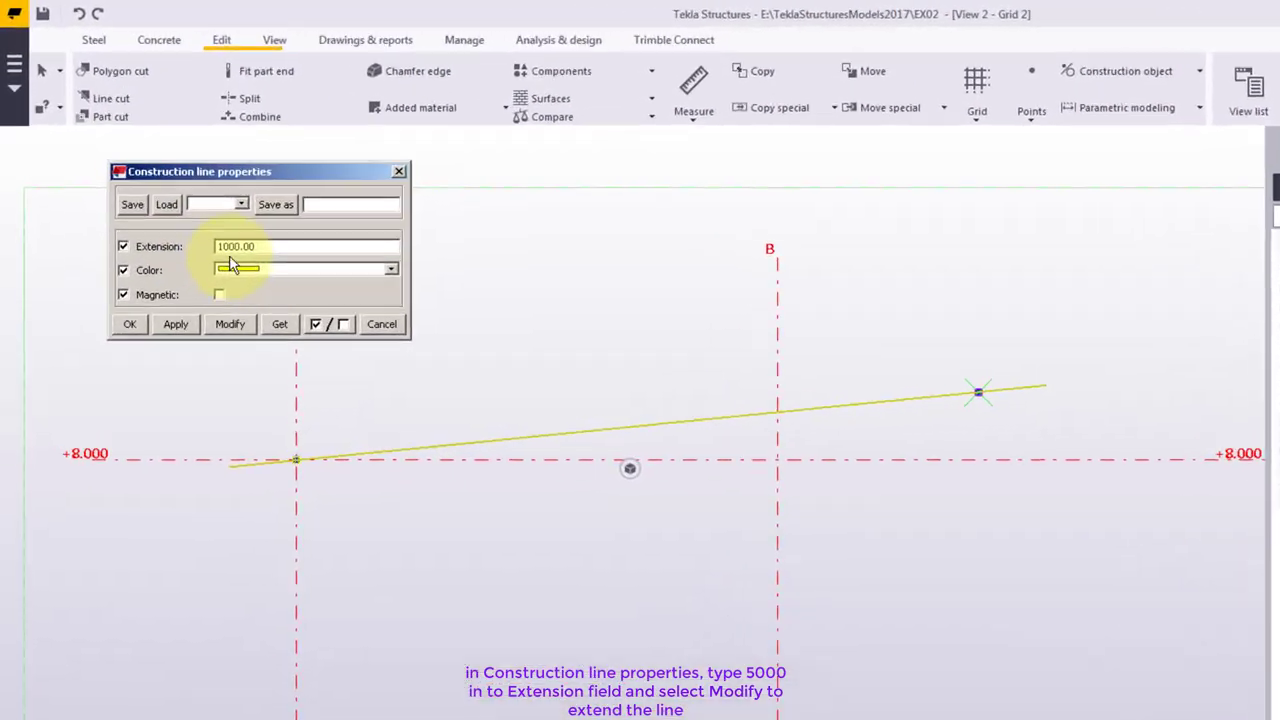
Step: Change Extension to 5000, apply it with Modify, and close the dialog
click(162, 179)
click(249, 279)
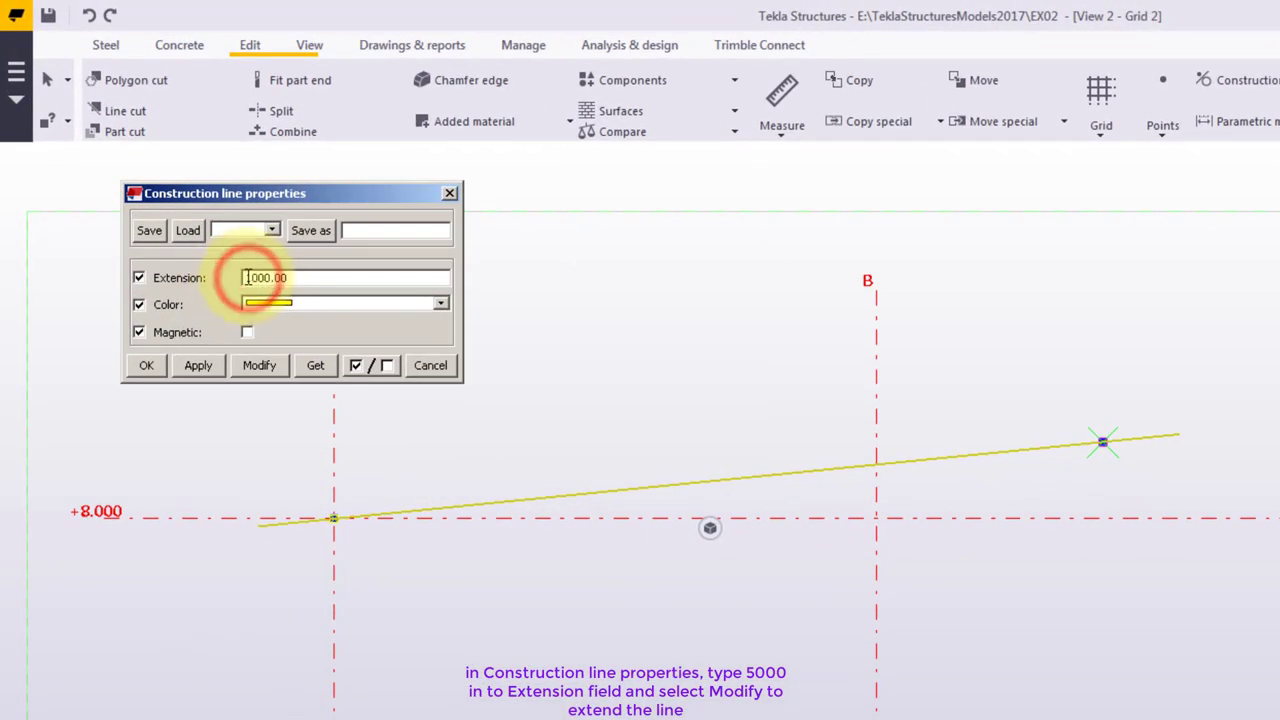
drag(247, 277, 254, 277)
text(5)
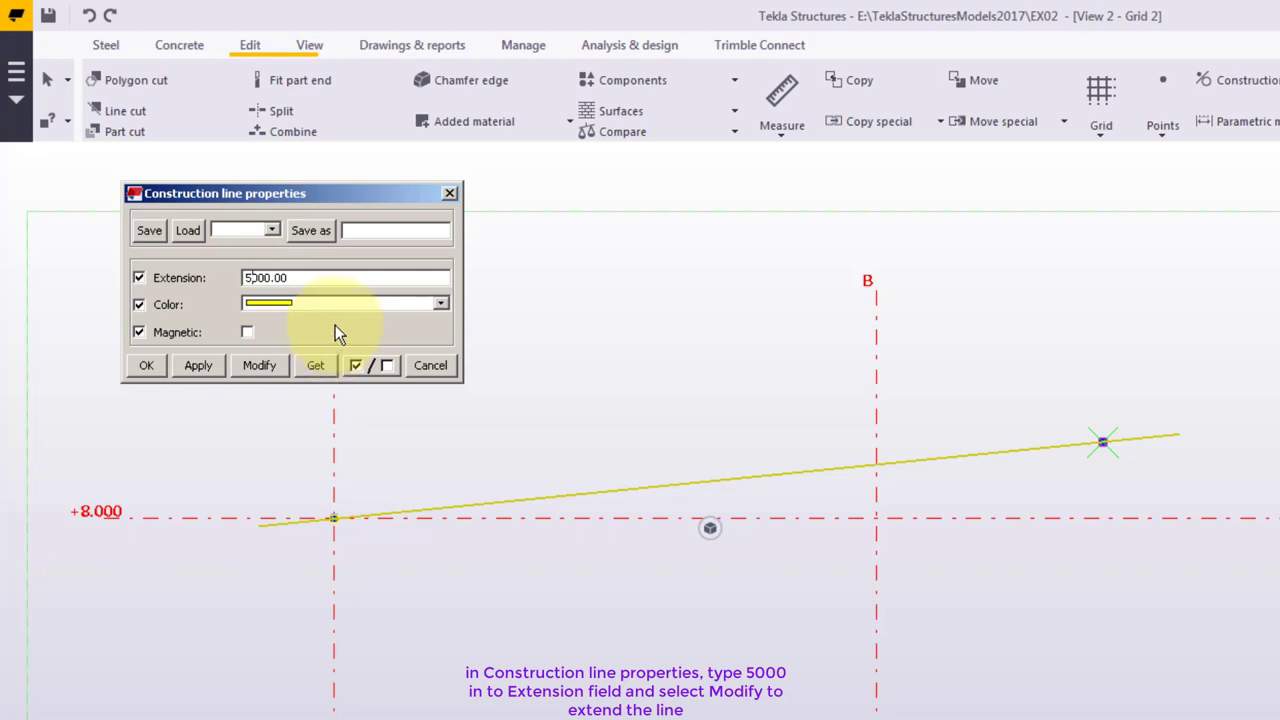
click(259, 366)
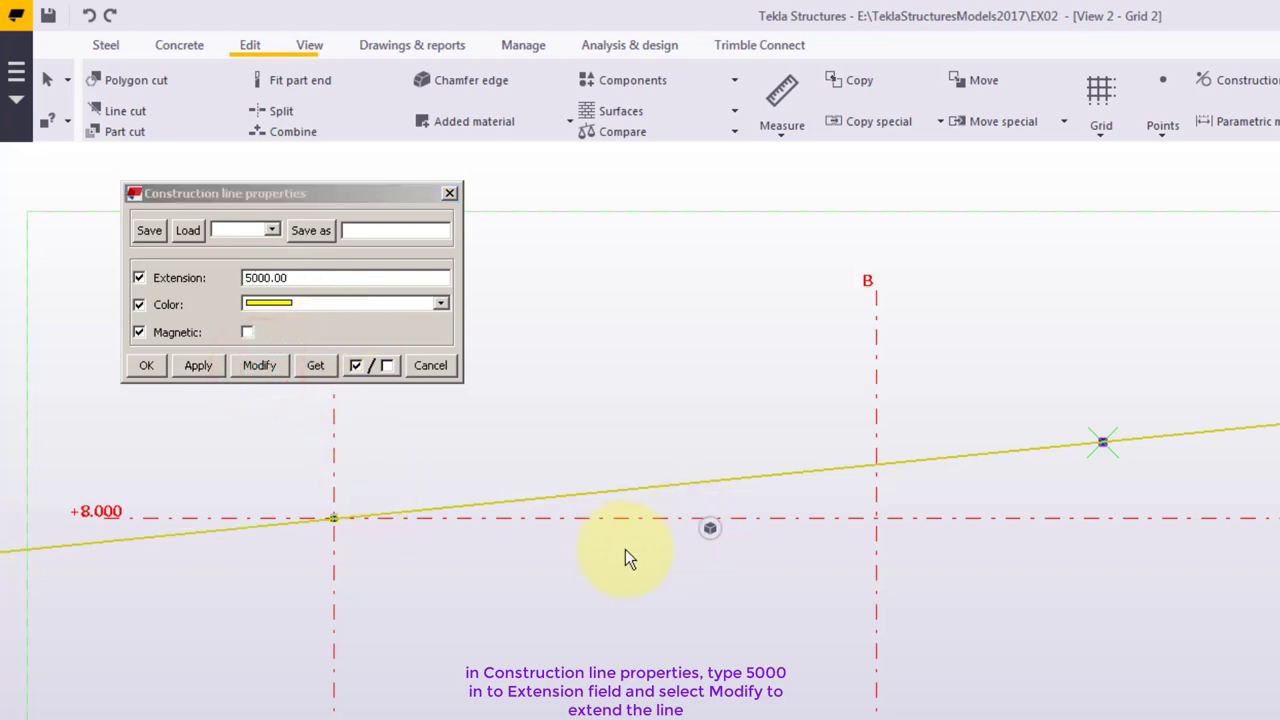
middle_drag(636, 550, 609, 569)
scroll(543, 600, down, 2)
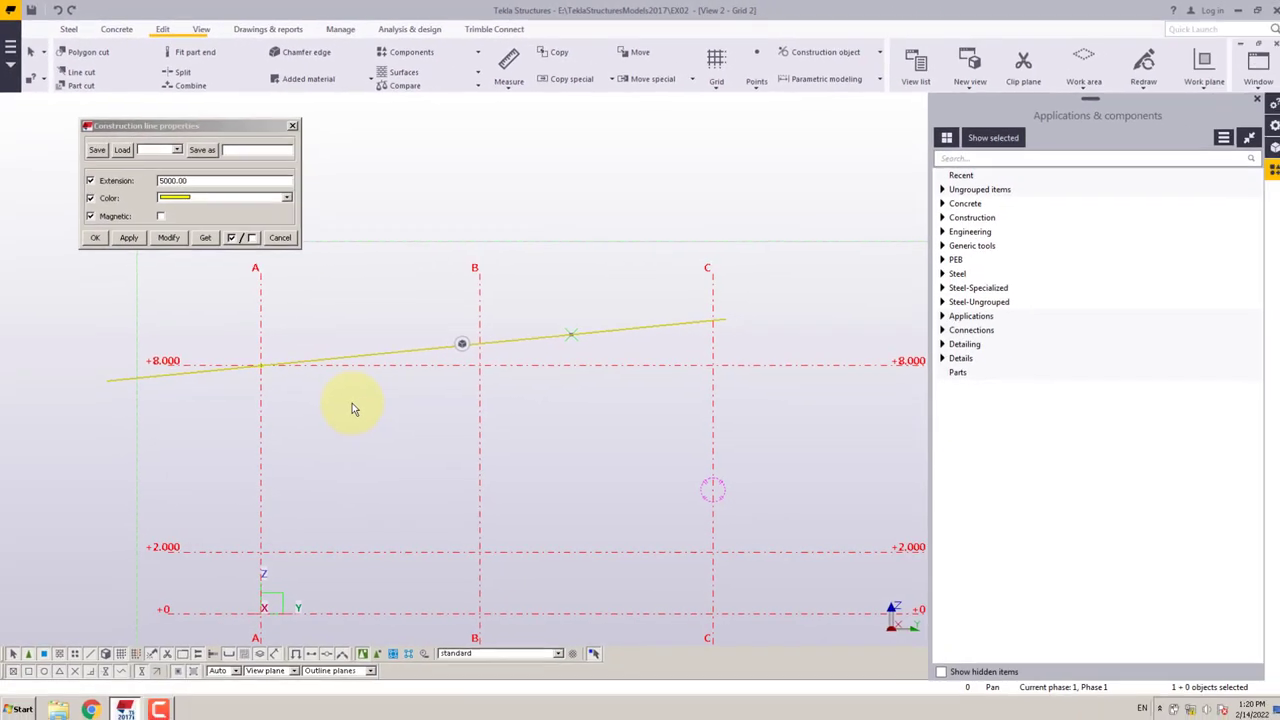
scroll(350, 401, up, 2)
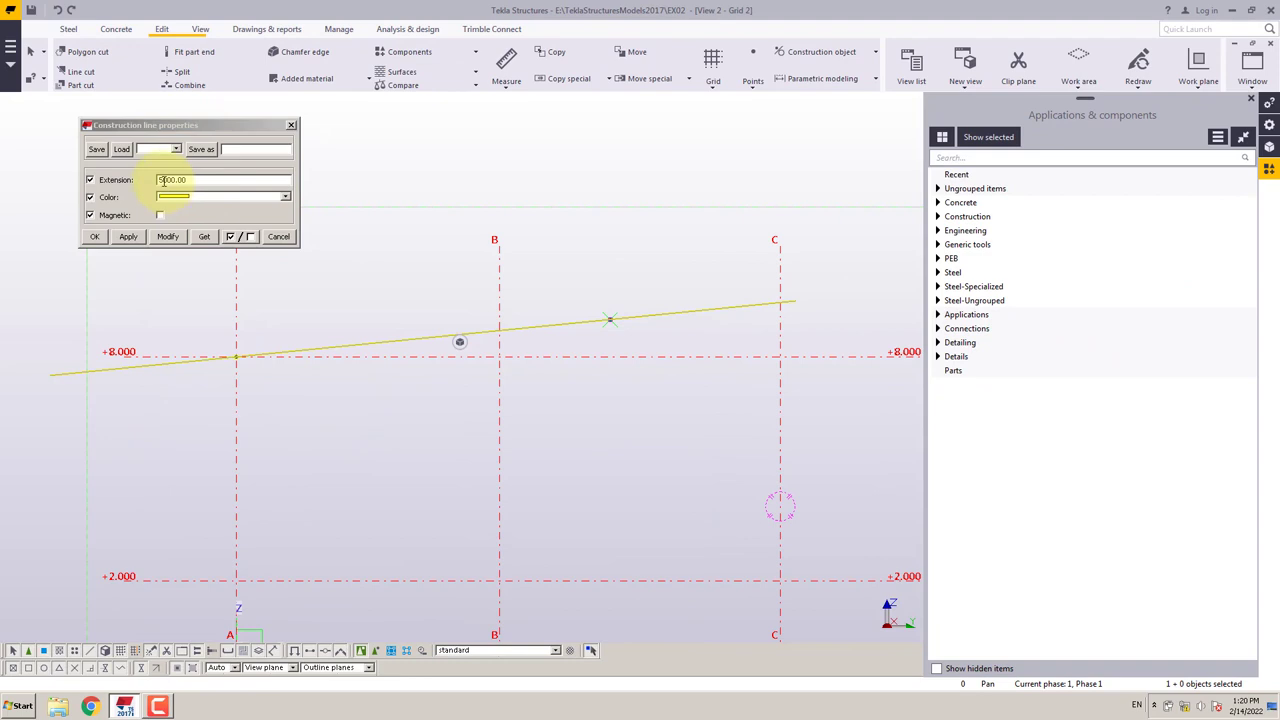
click(291, 124)
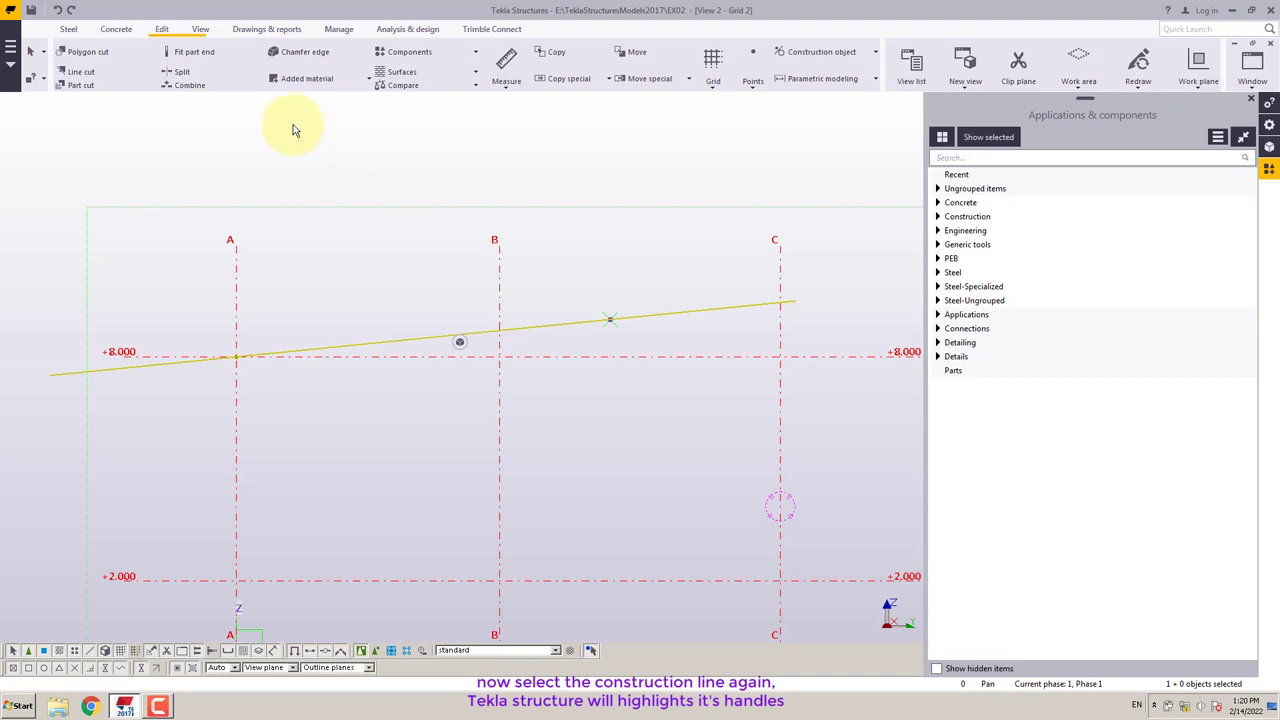
Step: Select the construction line and zoom in to see its 10000.00 by 1000.00 dimensions
click(366, 345)
scroll(623, 345, up, 4)
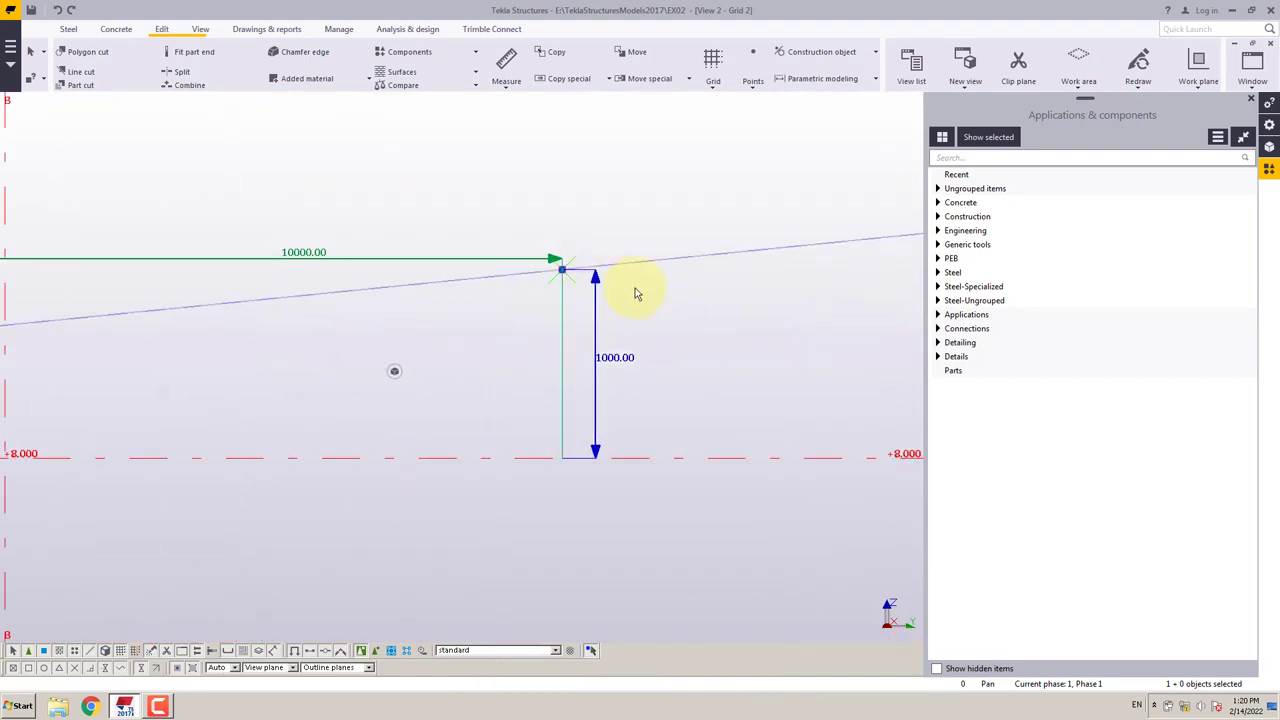
scroll(740, 350, down, 2)
scroll(70, 378, up, 3)
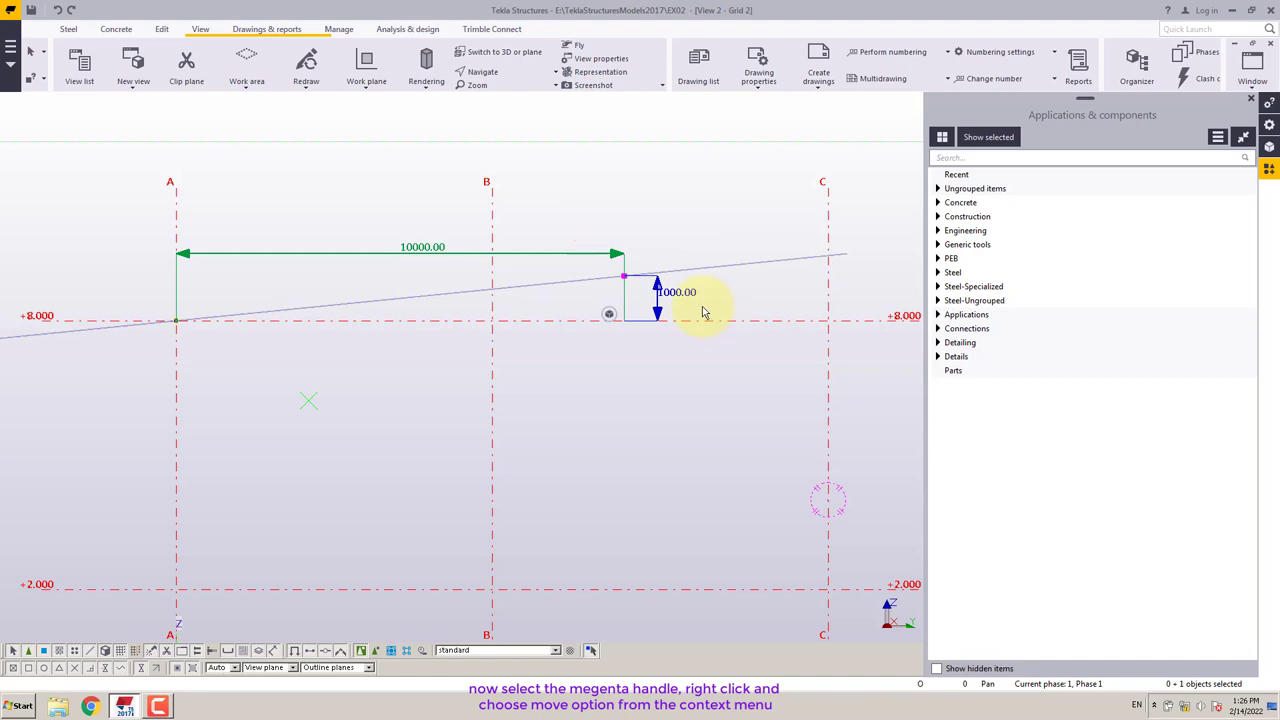
Step: Start moving the line's right-end handle, using Intersection snap toward grid C
right_click(614, 287)
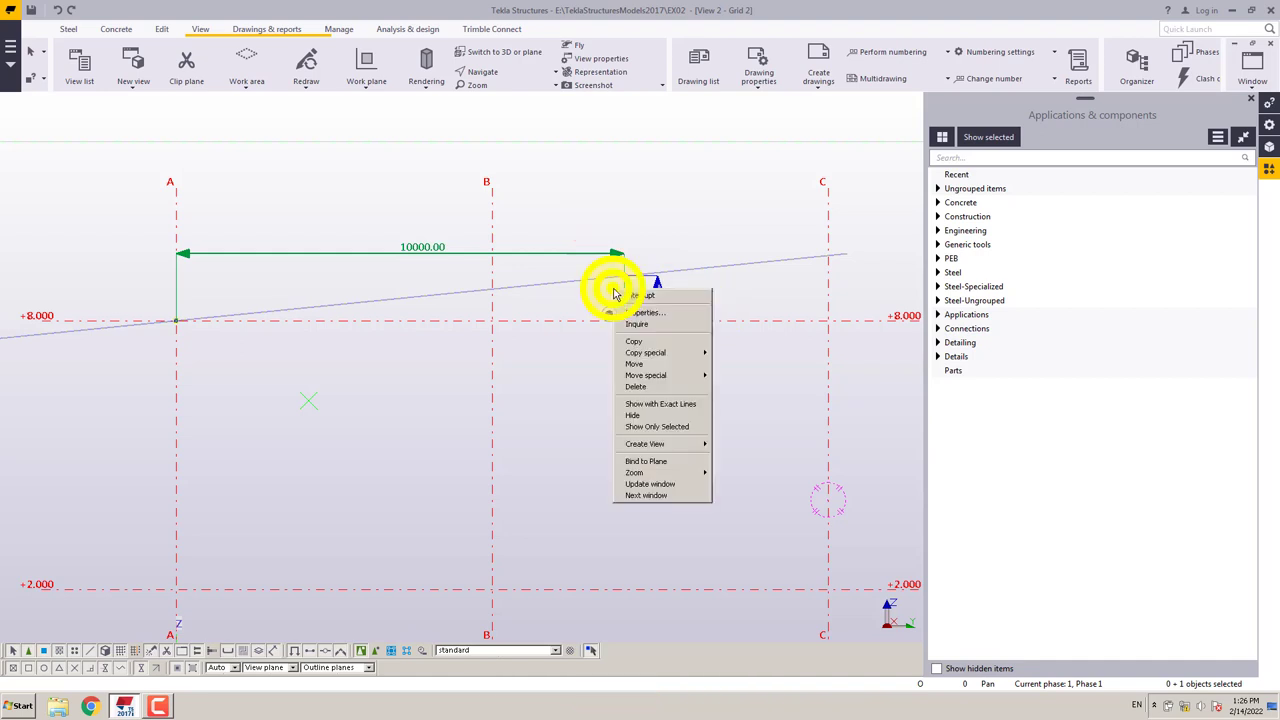
click(657, 363)
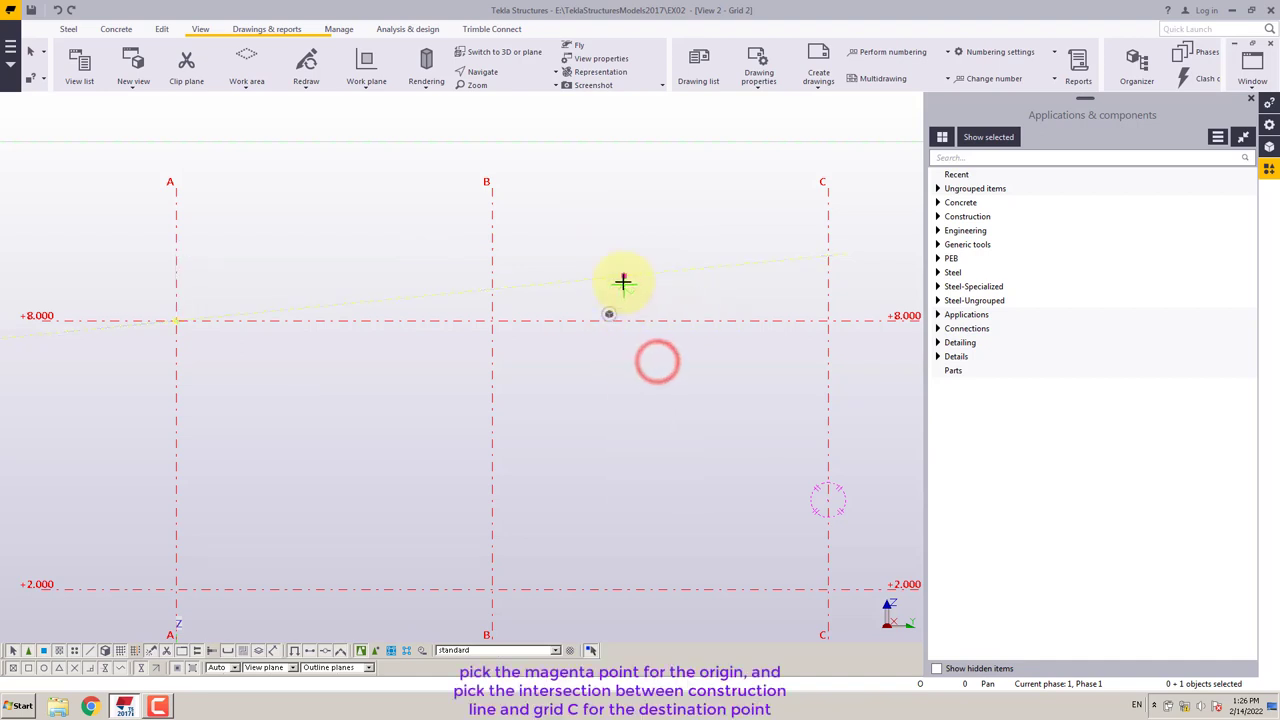
click(622, 277)
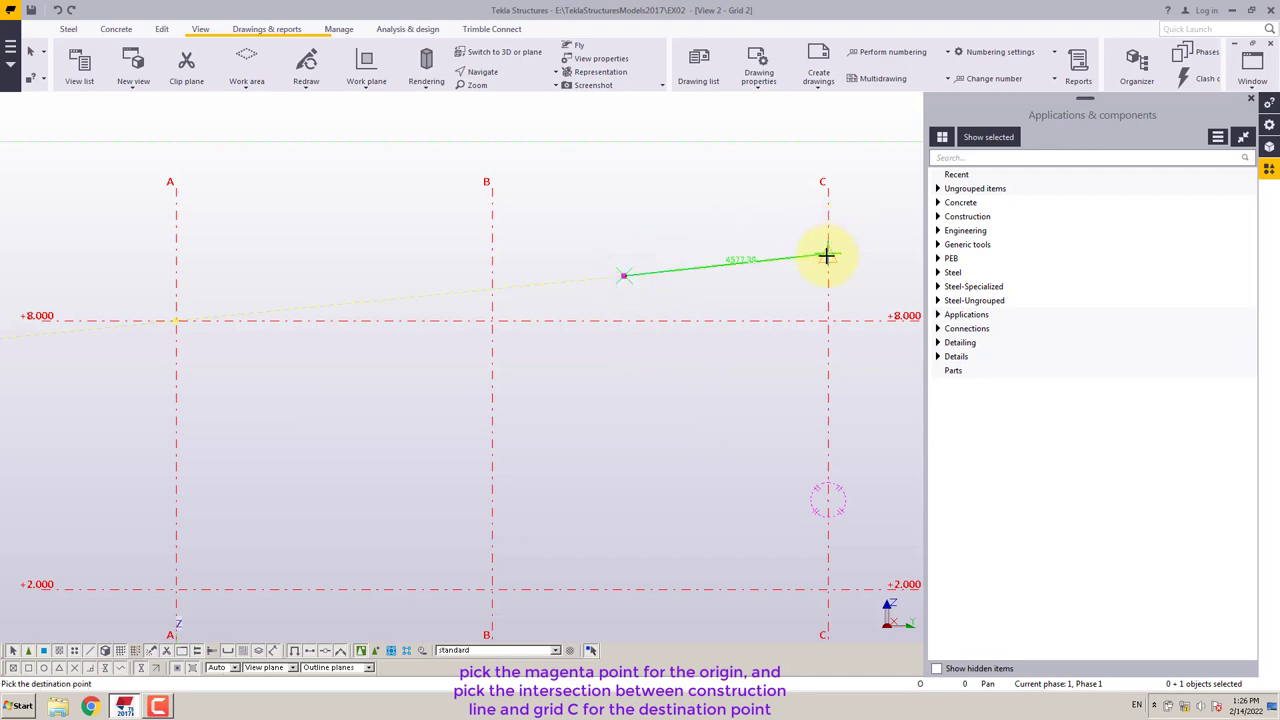
scroll(845, 258, up, 4)
scroll(829, 268, up, 1)
right_click(826, 264)
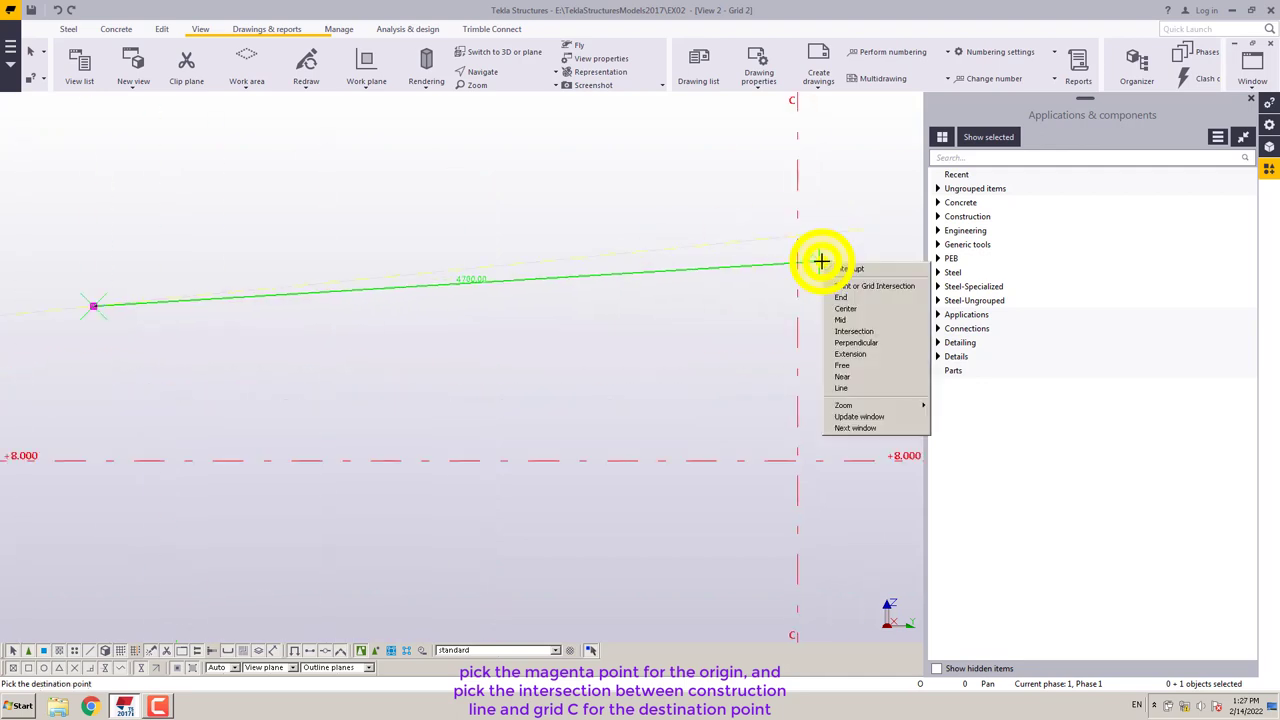
click(840, 332)
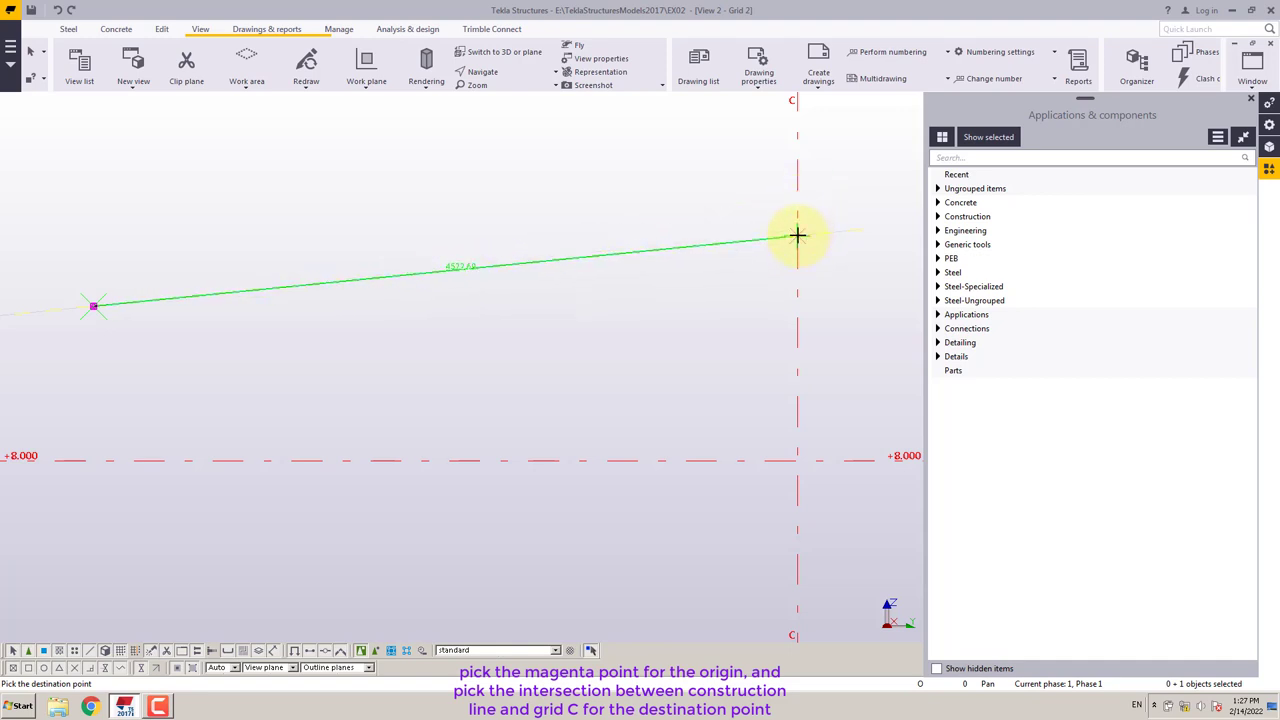
scroll(797, 235, up, 2)
scroll(810, 234, up, 1)
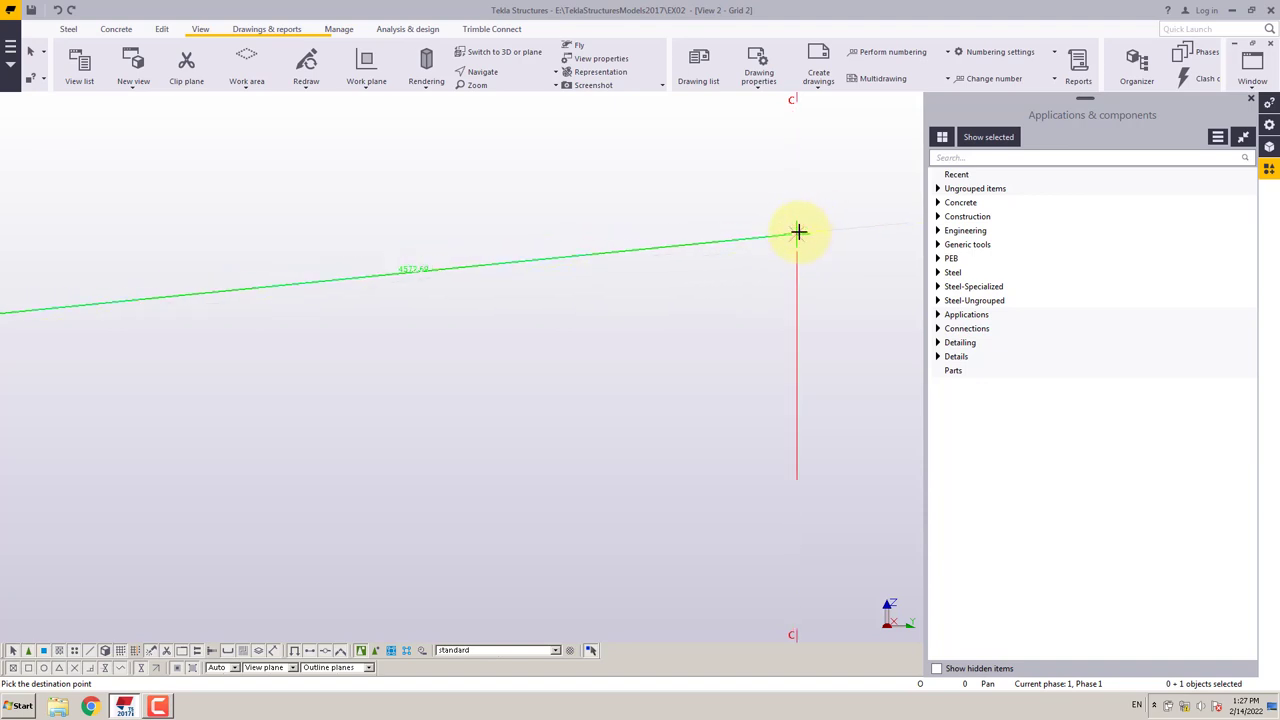
Step: Drop the right end on the line/grid C intersection and confirm 14550.00 by 1455.00 dimensions
click(798, 232)
scroll(750, 290, down, 5)
scroll(755, 304, down, 5)
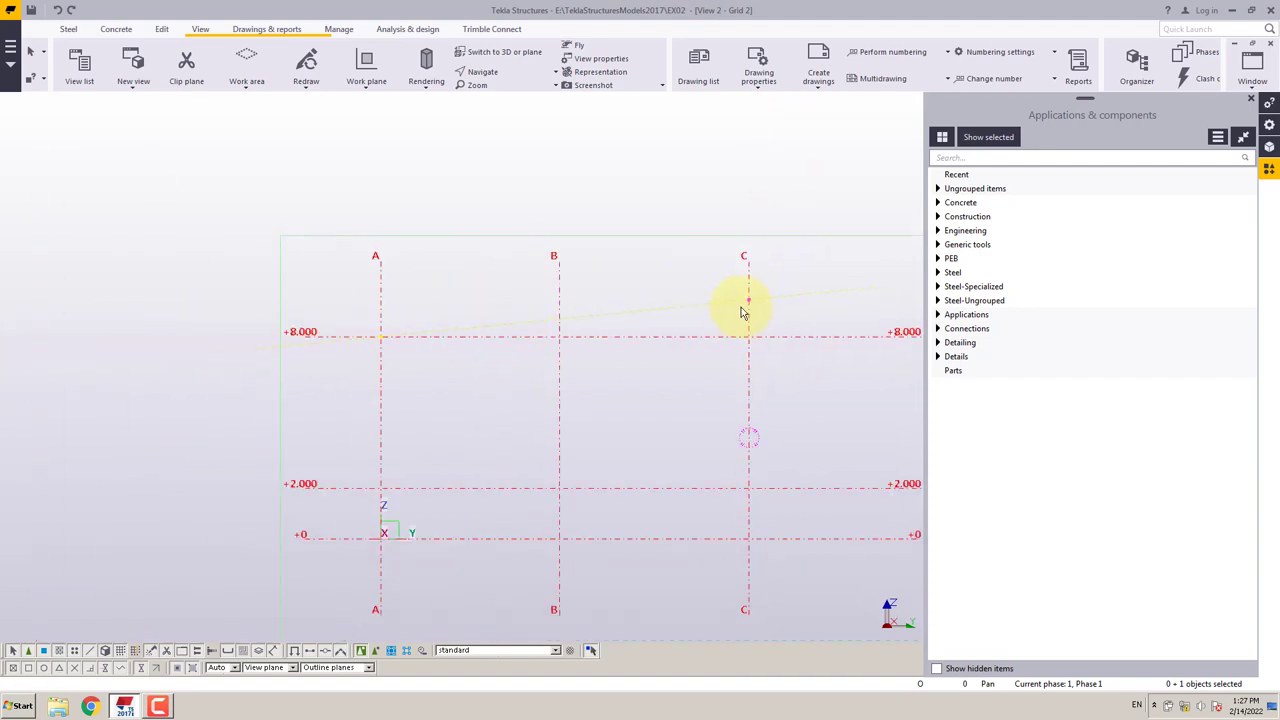
middle_drag(740, 309, 609, 314)
scroll(497, 330, up, 2)
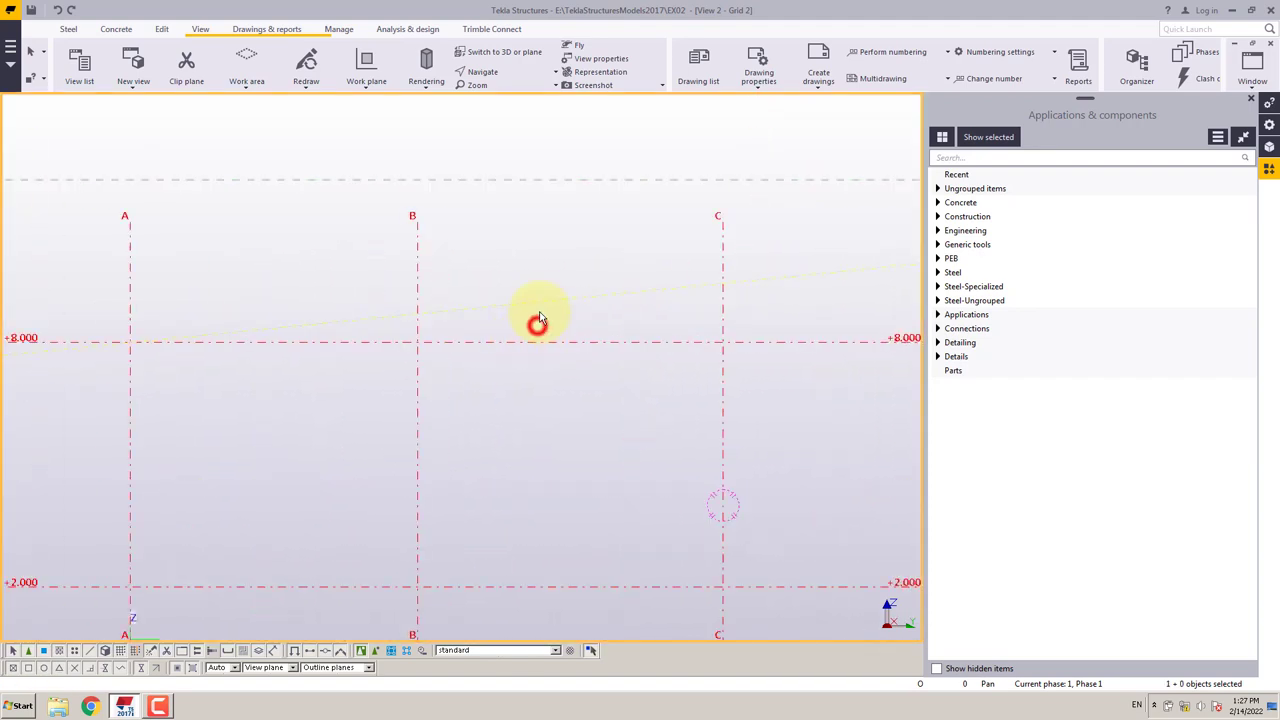
click(541, 303)
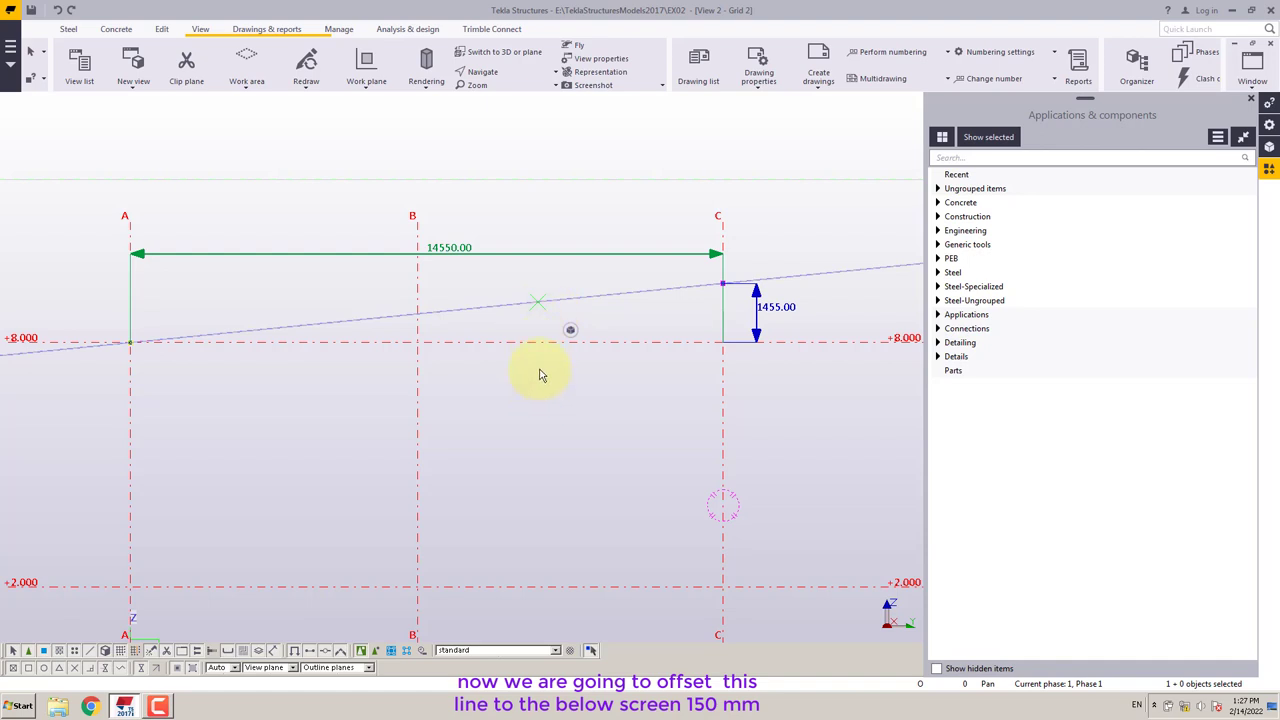
middle_drag(568, 435, 580, 409)
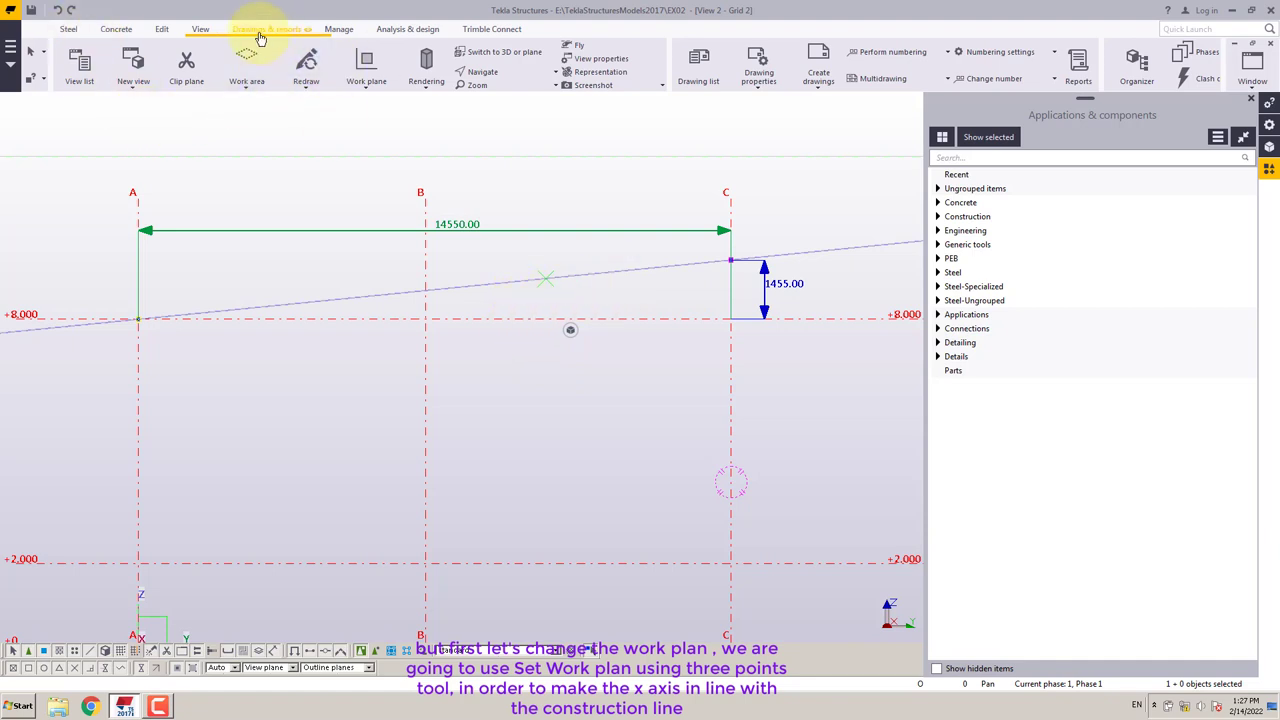
Step: Set the work plane by three points, origin at A/+8.000 with X along the line
click(193, 28)
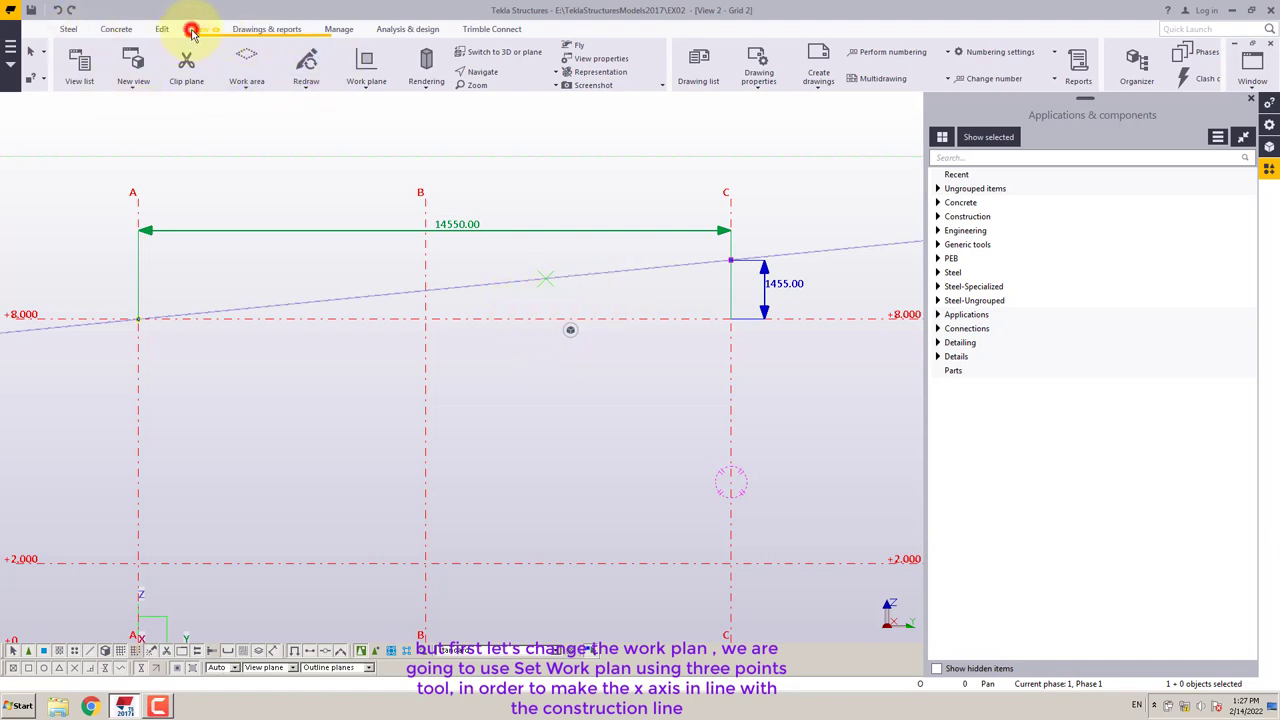
click(367, 88)
click(386, 270)
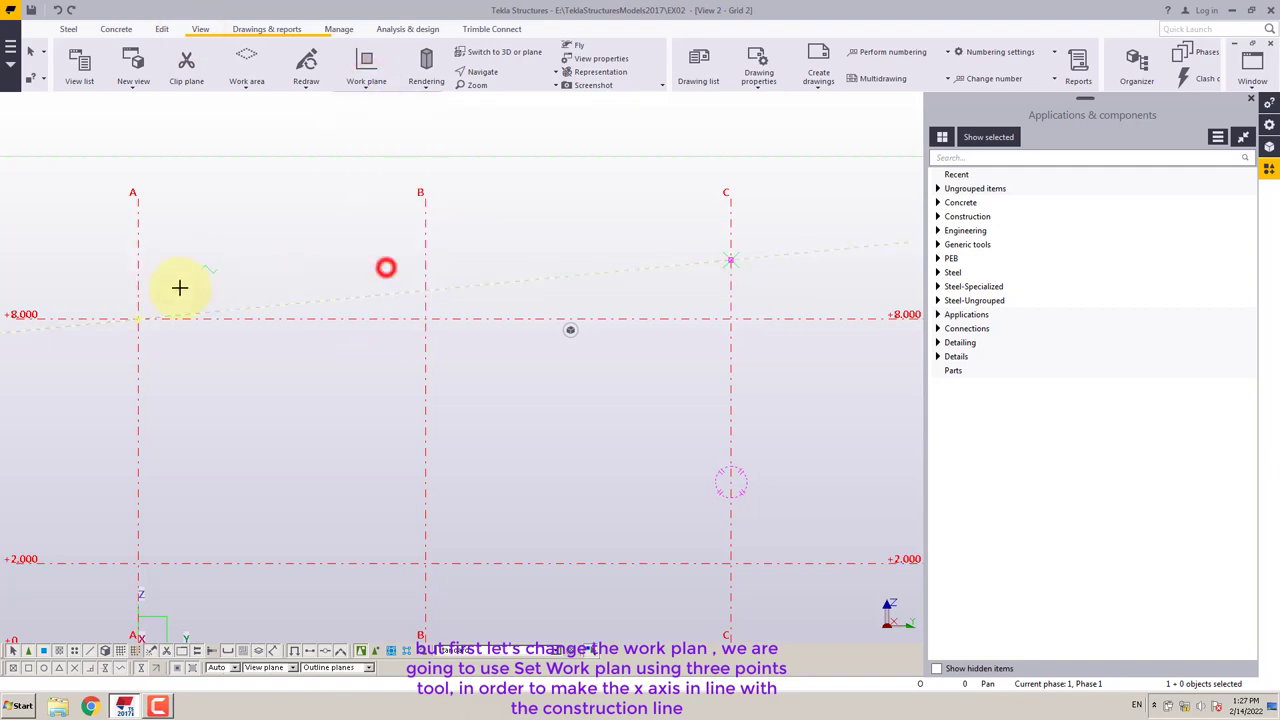
click(138, 317)
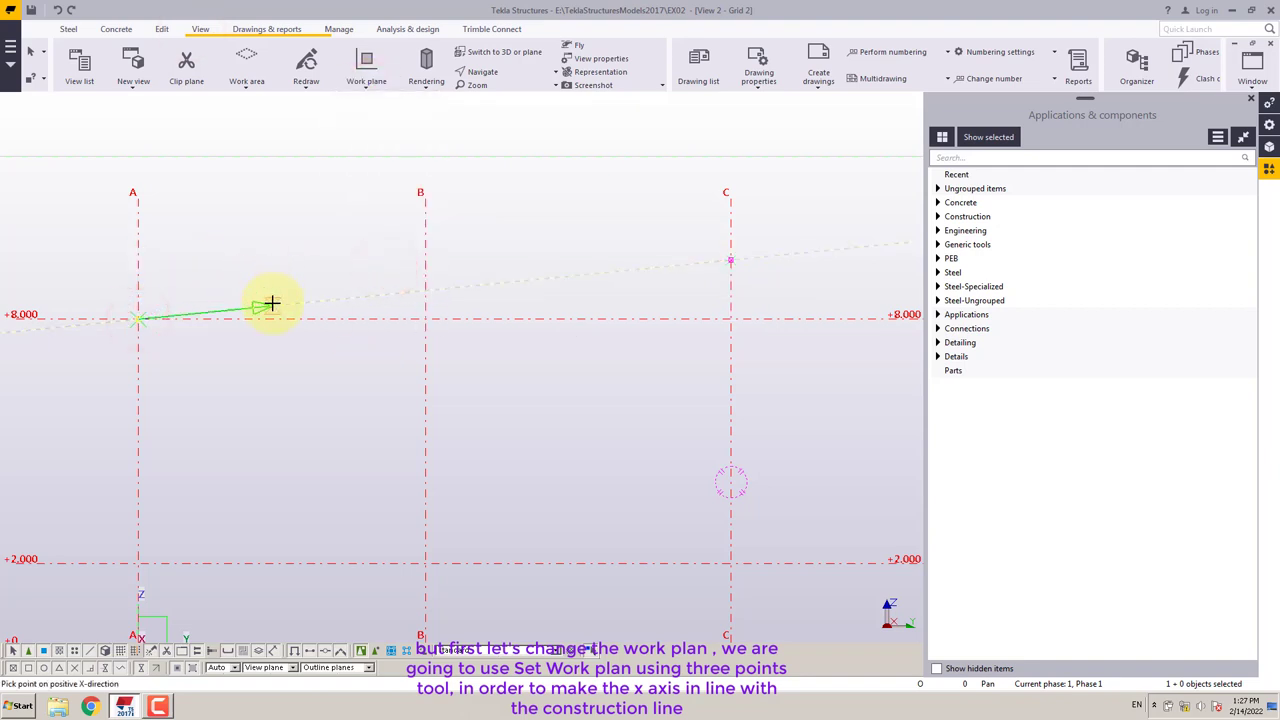
click(270, 304)
click(117, 251)
Step: Select the construction line and begin copying it
right_click(205, 232)
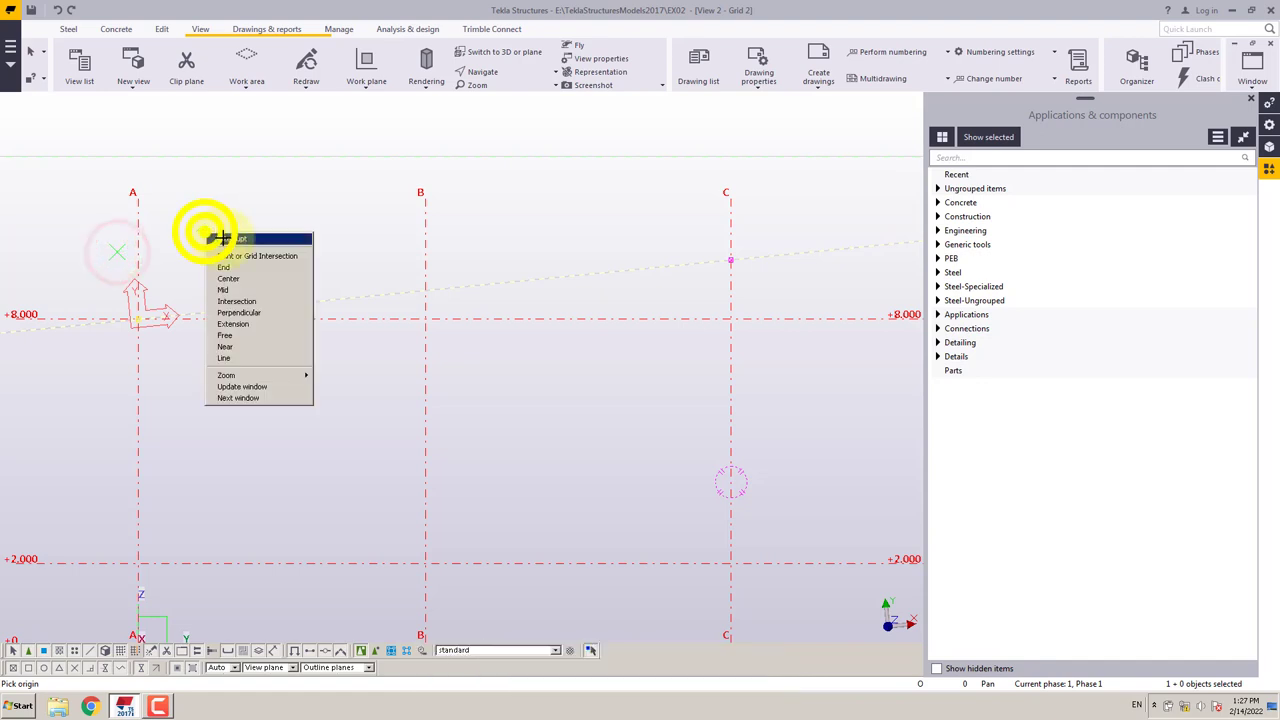
click(222, 237)
click(328, 299)
right_click(328, 297)
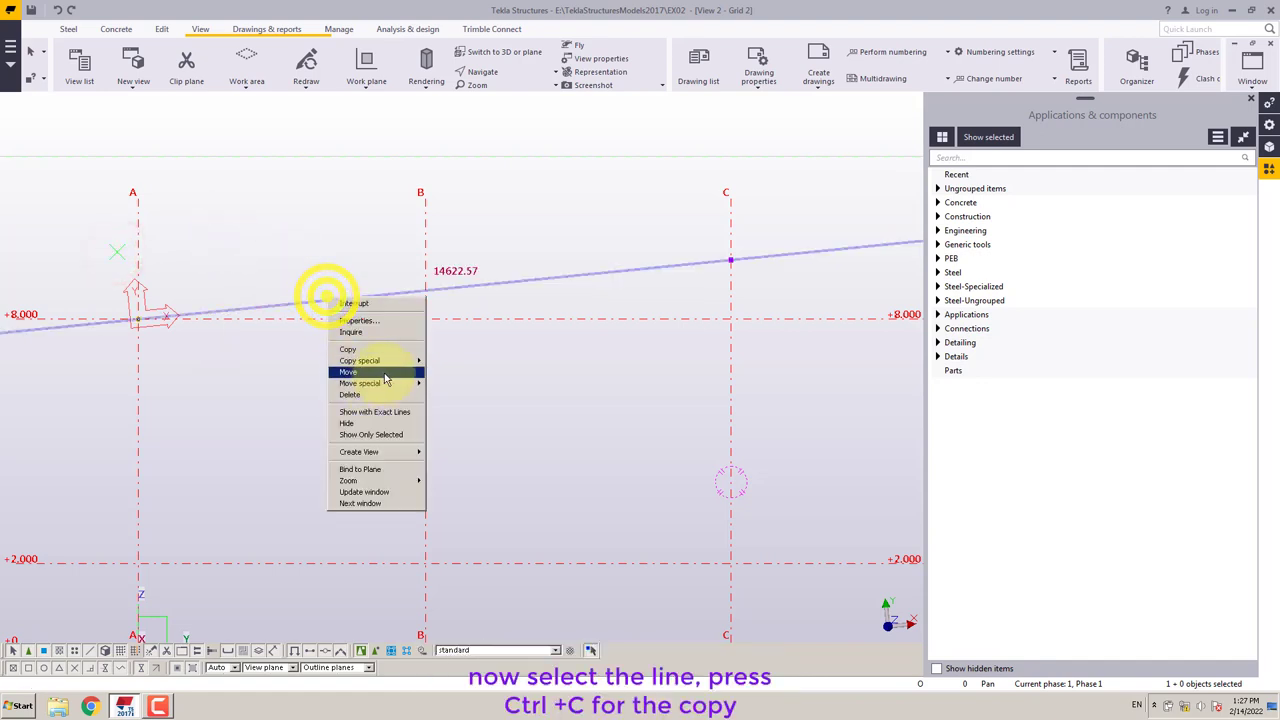
mouse_move(404, 364)
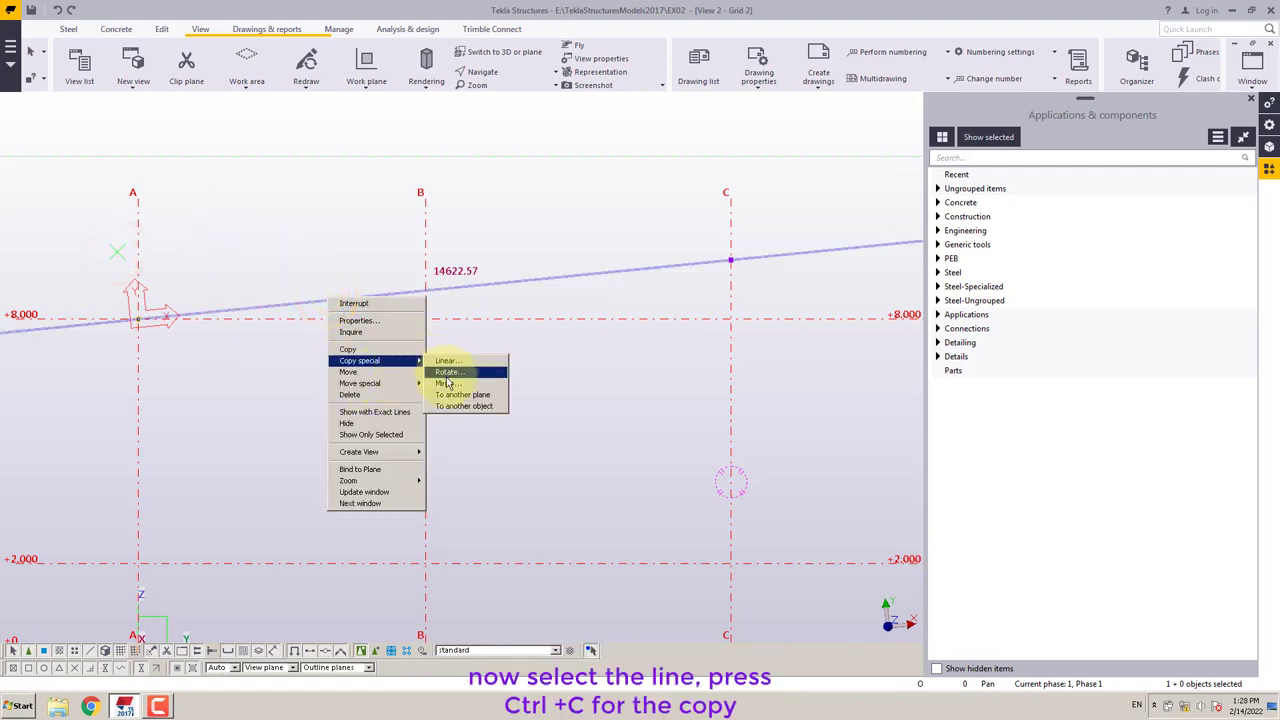
click(361, 351)
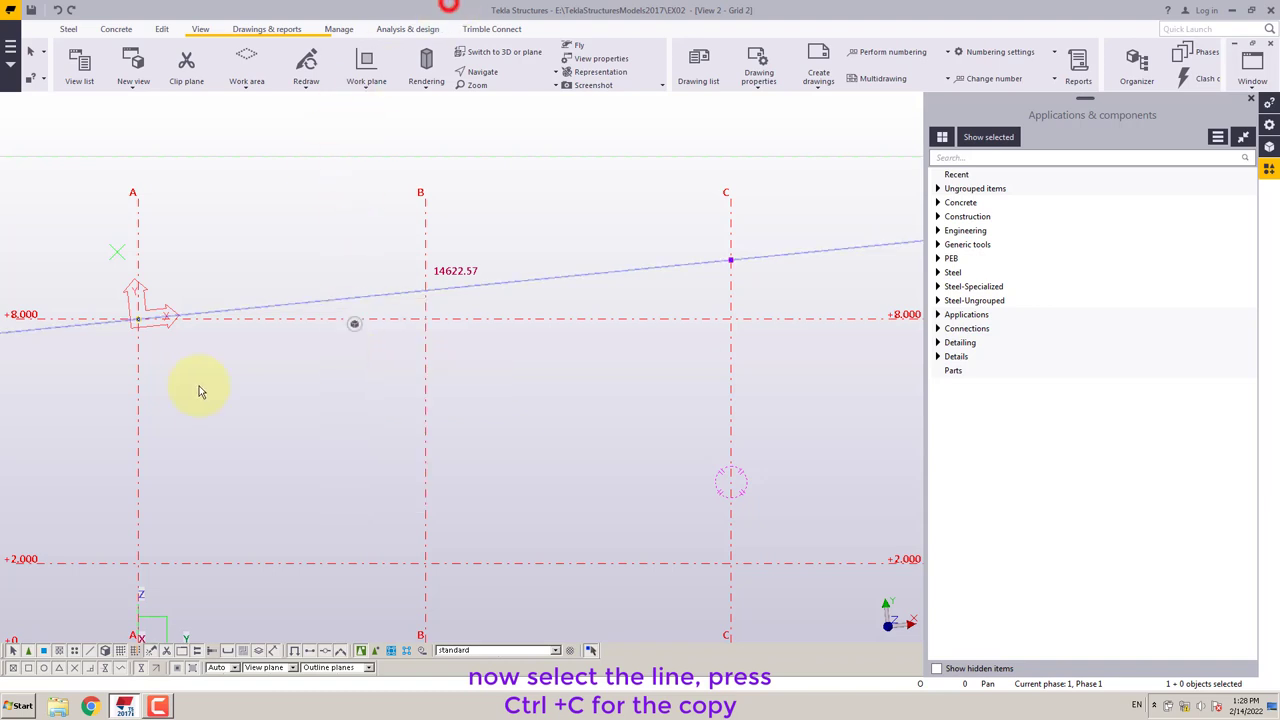
Step: Copy the construction line from origin A/+8.000 with a 150 offset
click(283, 311)
key(ctrl+c)
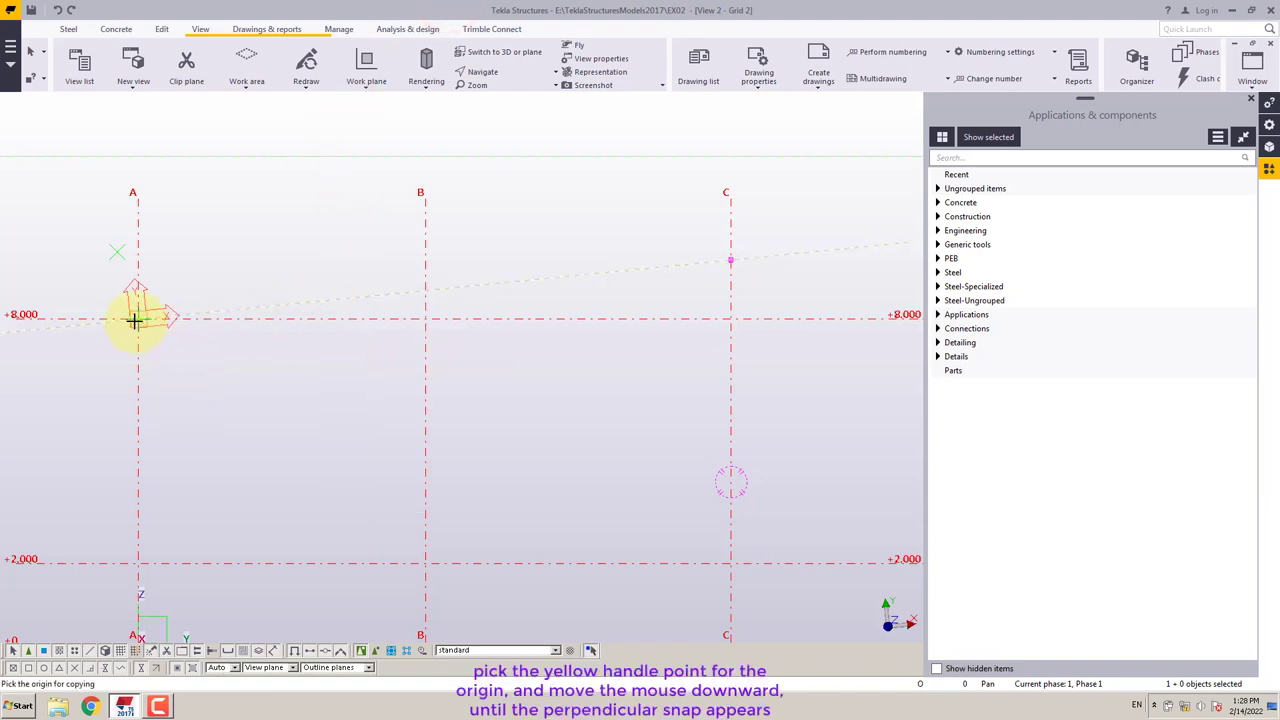
click(134, 320)
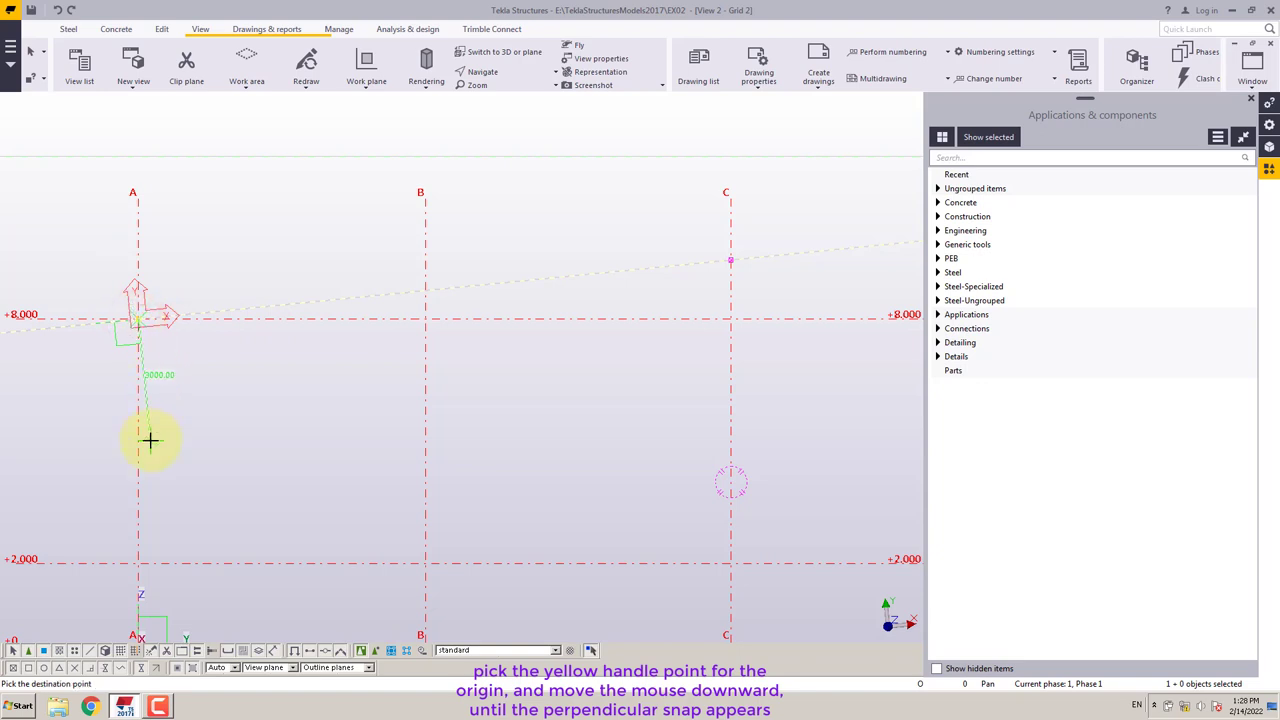
text(150)
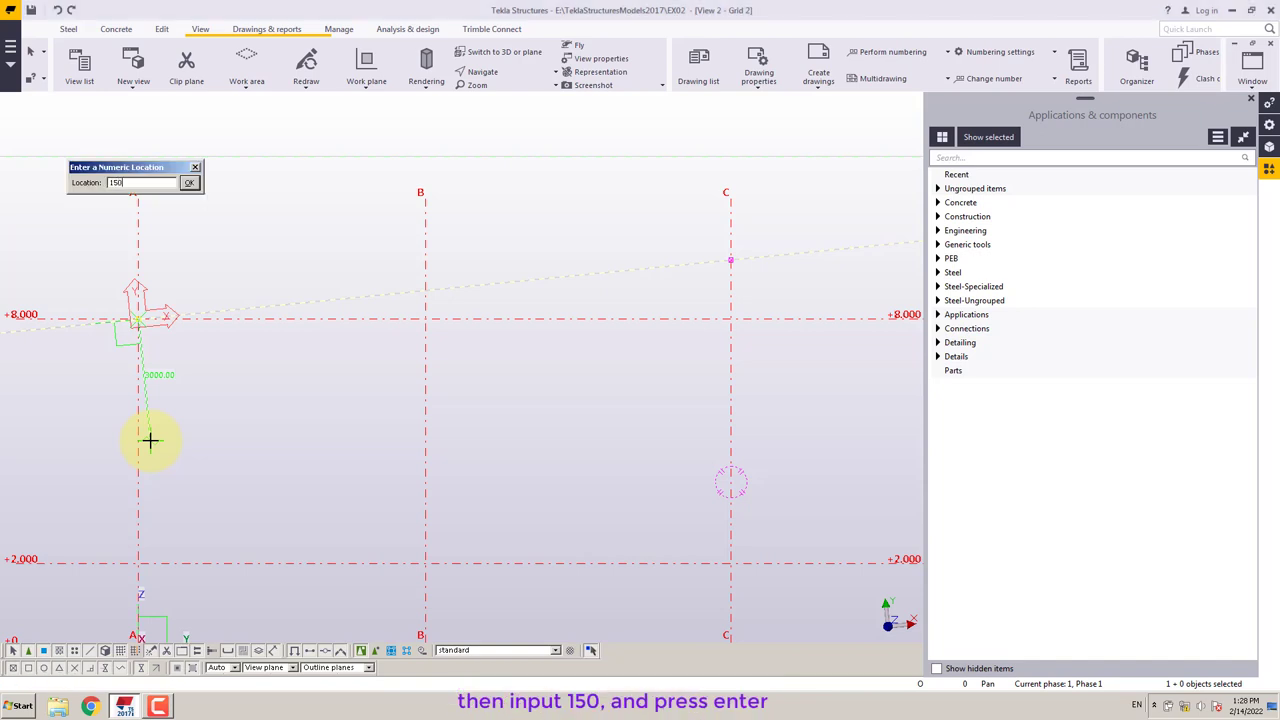
key(Return)
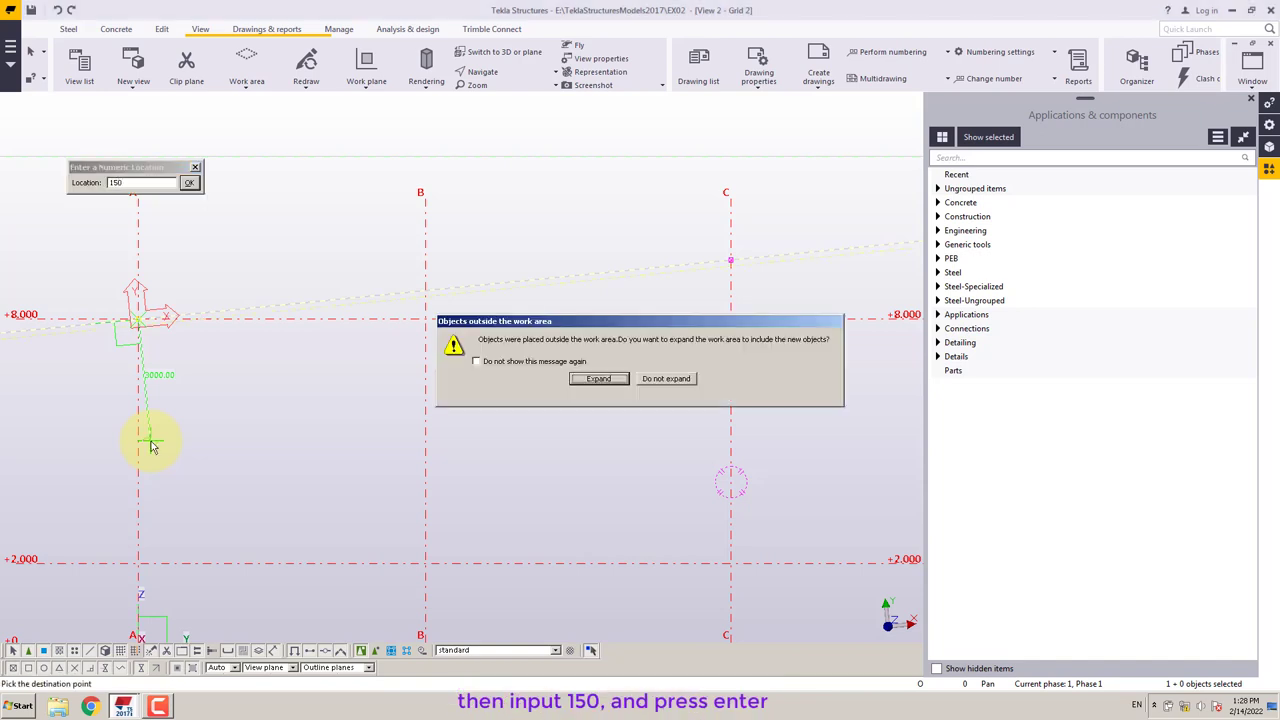
click(664, 378)
right_click(270, 379)
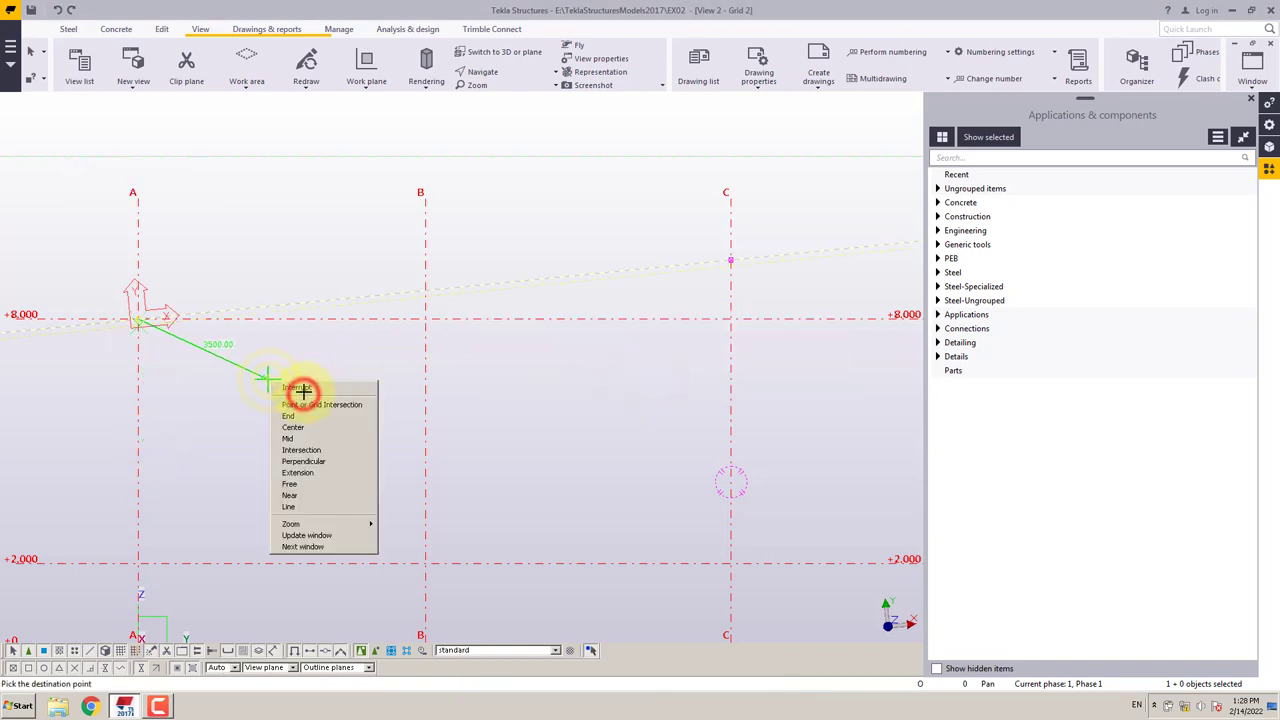
click(305, 387)
scroll(110, 316, up, 1)
scroll(112, 325, up, 5)
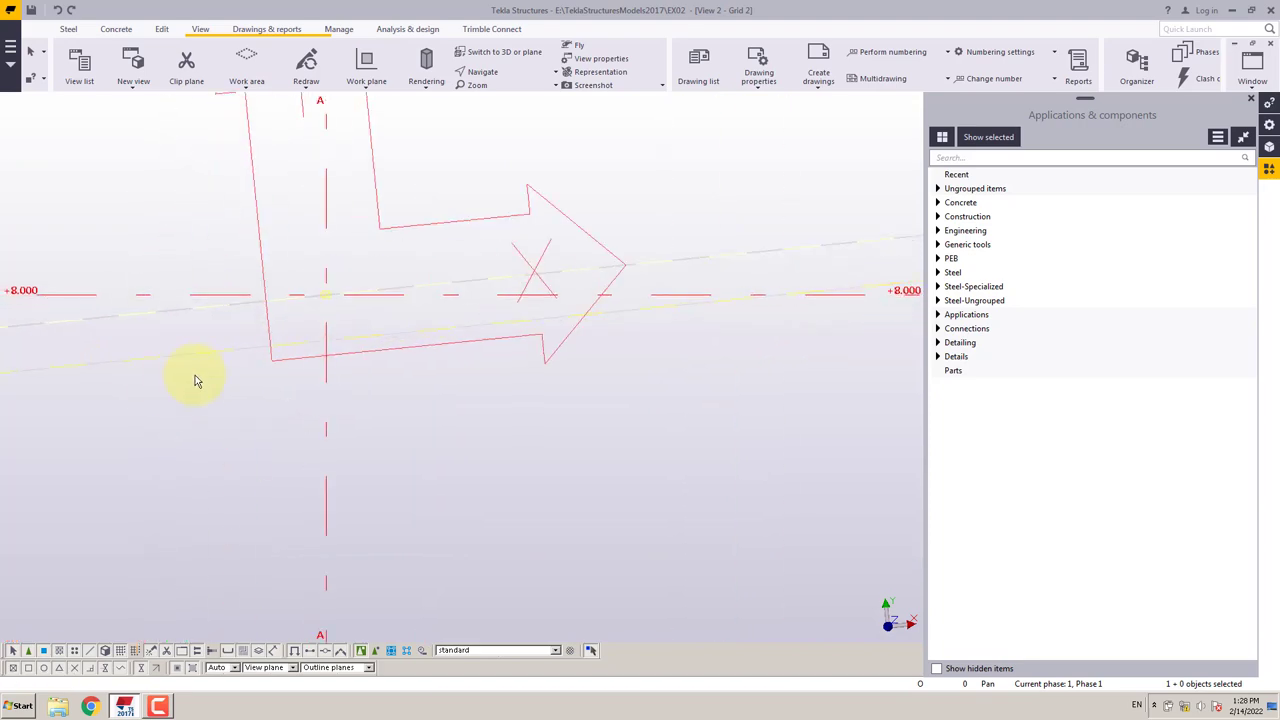
Step: Change the second construction line's colour to red and apply it
double_click(218, 355)
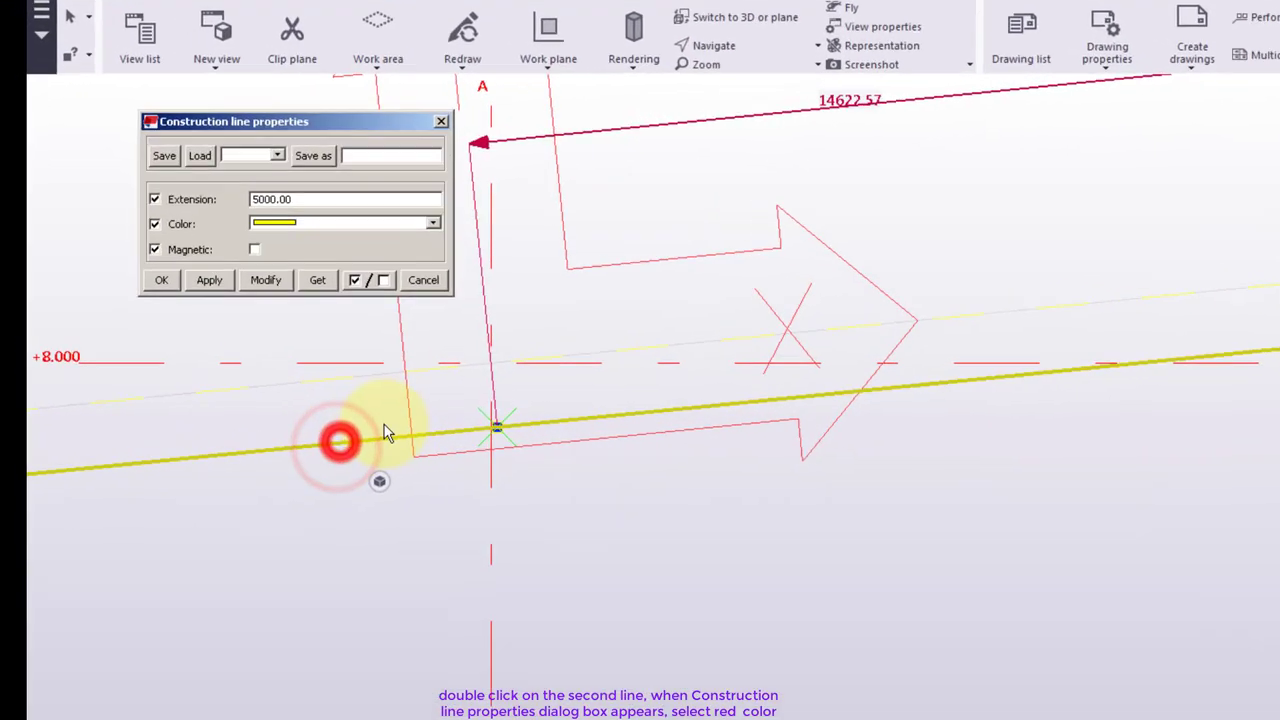
click(199, 201)
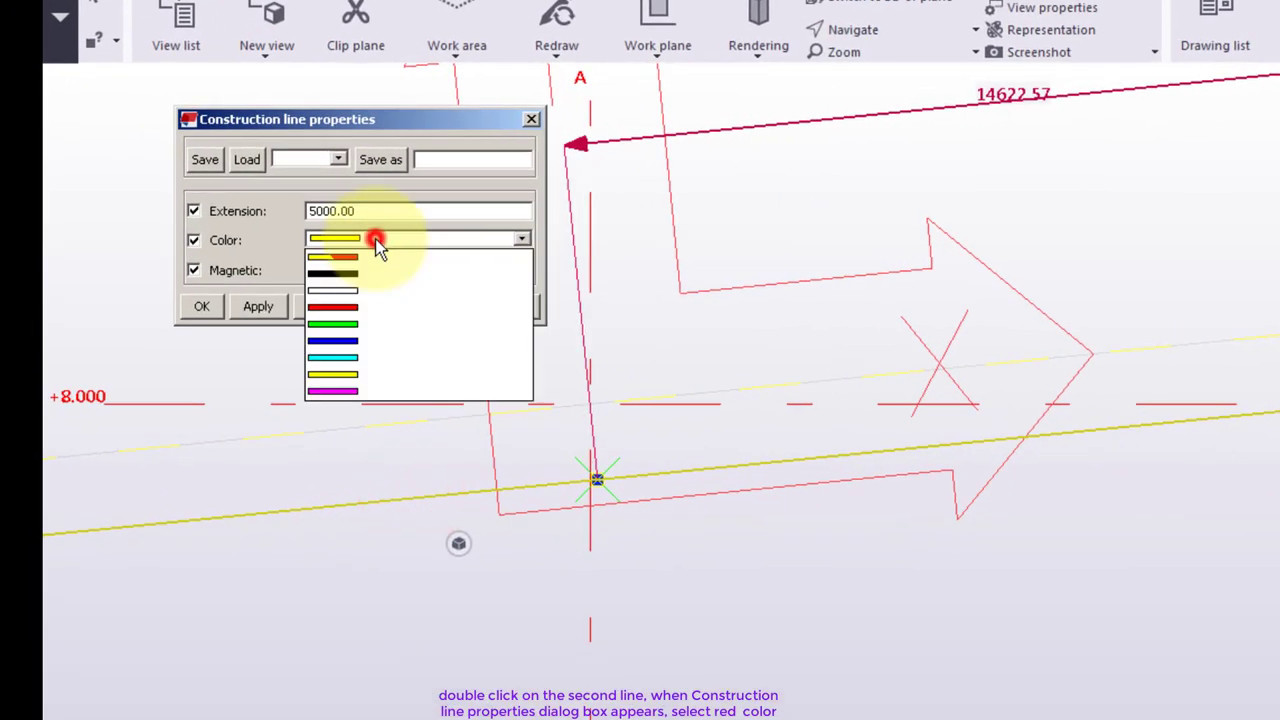
click(349, 306)
click(203, 306)
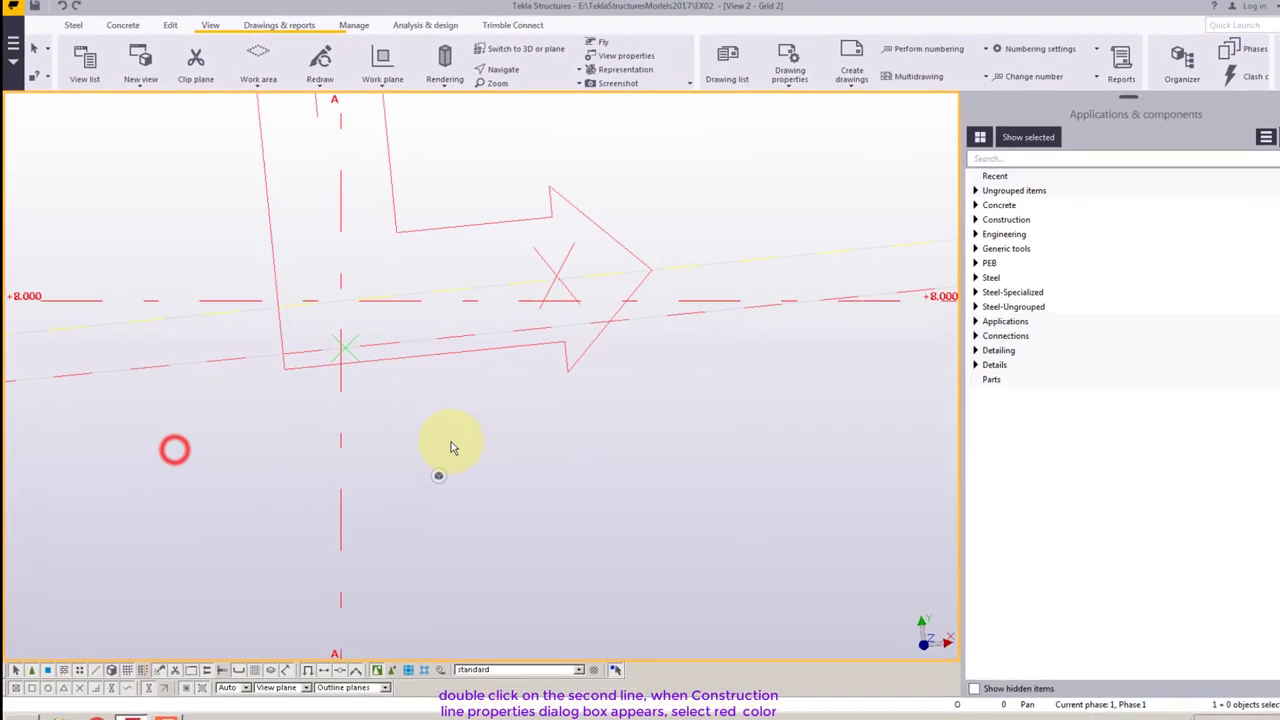
click(432, 413)
click(373, 340)
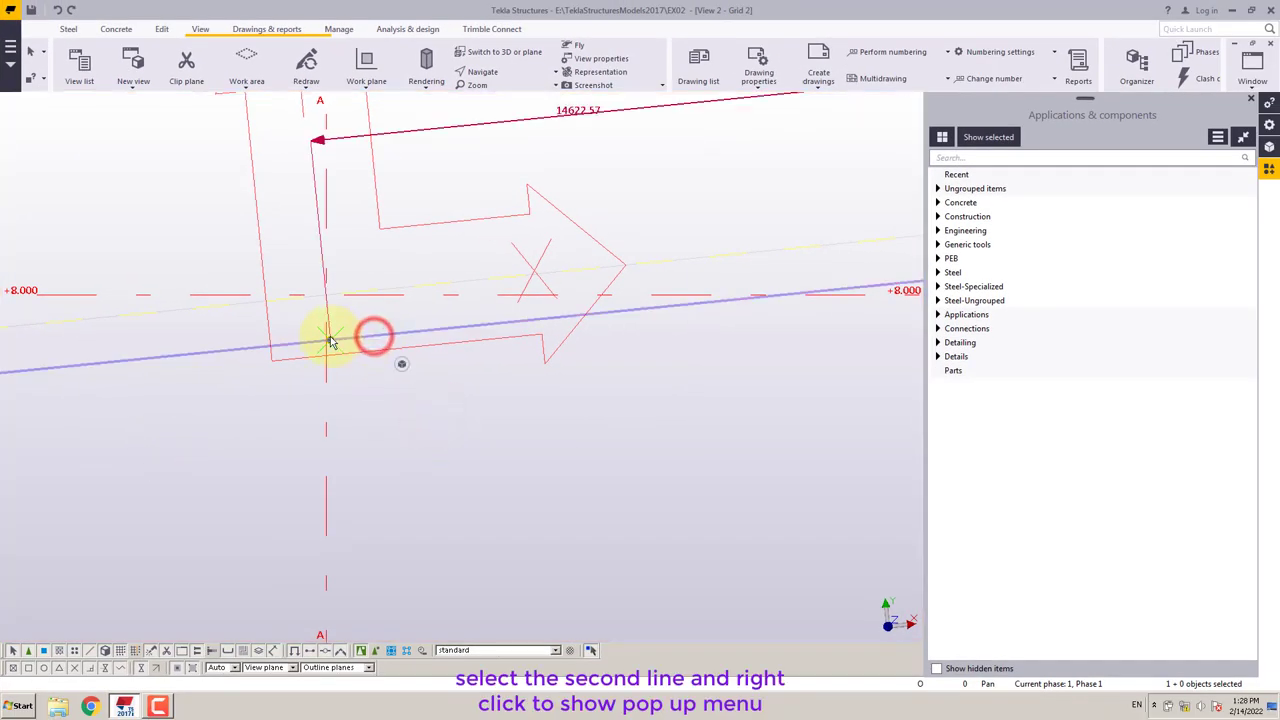
scroll(330, 340, up, 3)
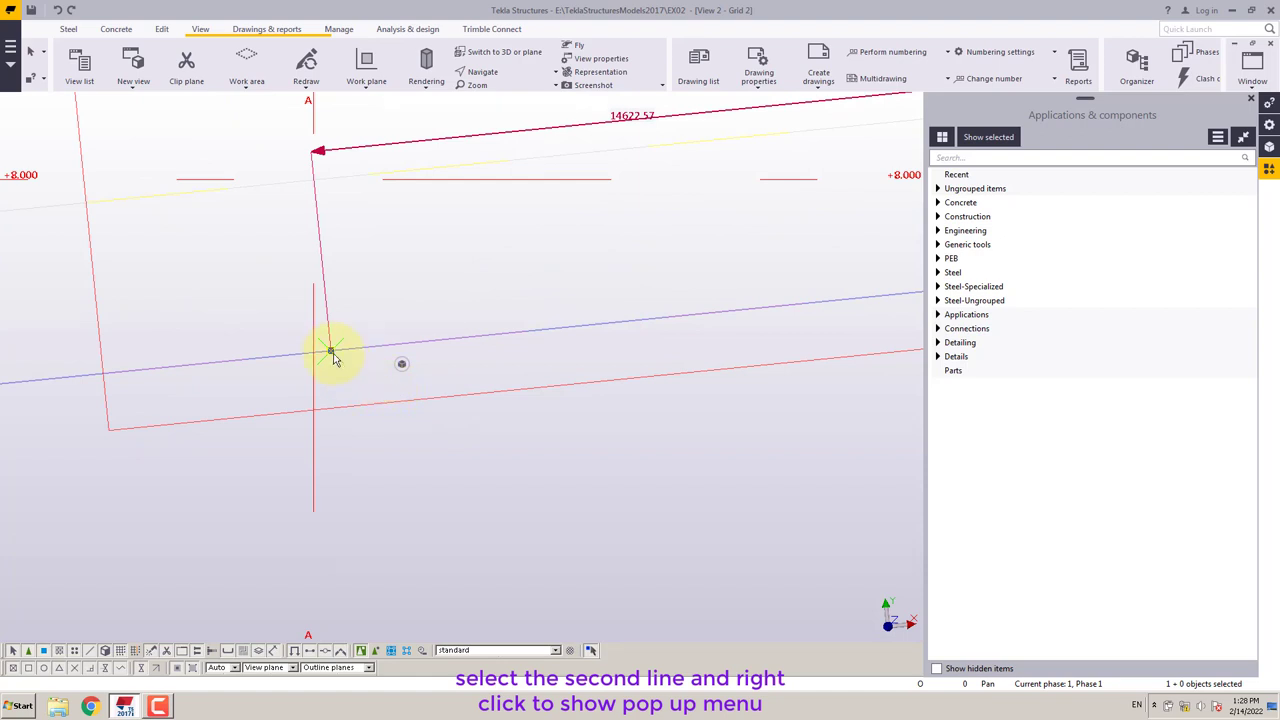
Step: Select the second construction line and start moving it from the yellow-line crossing point
click(394, 354)
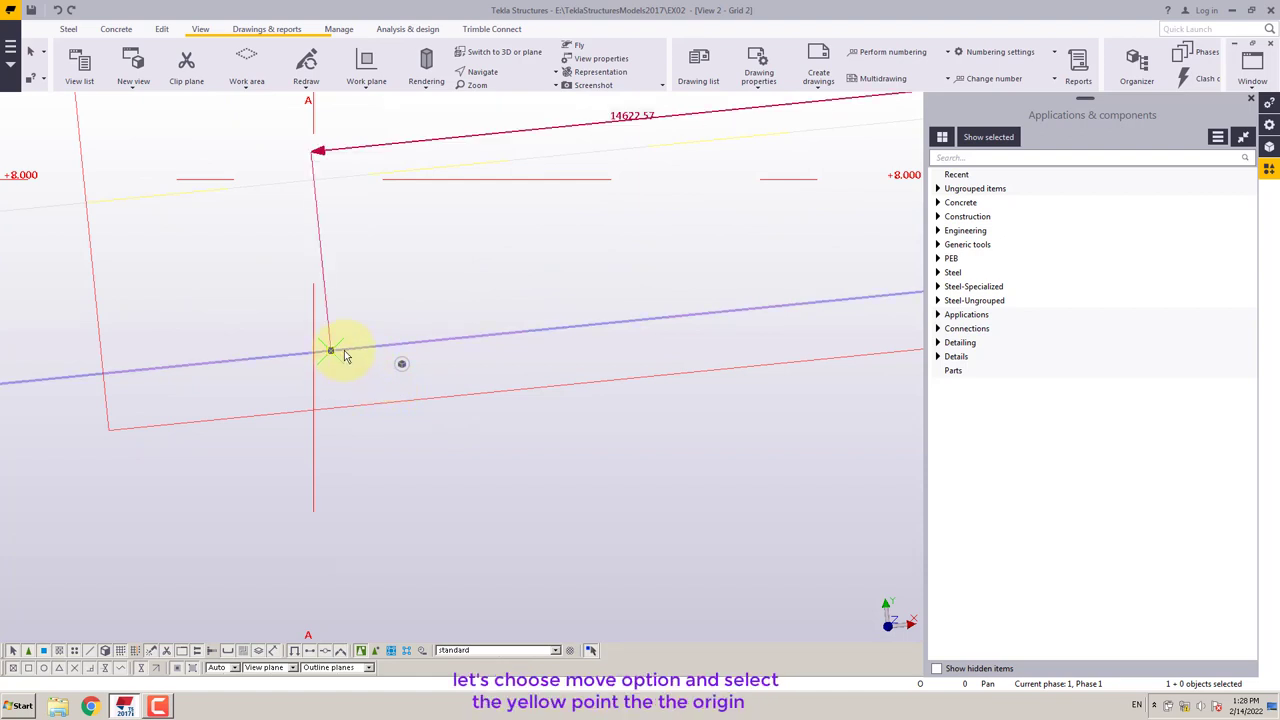
click(343, 349)
click(351, 352)
right_click(351, 352)
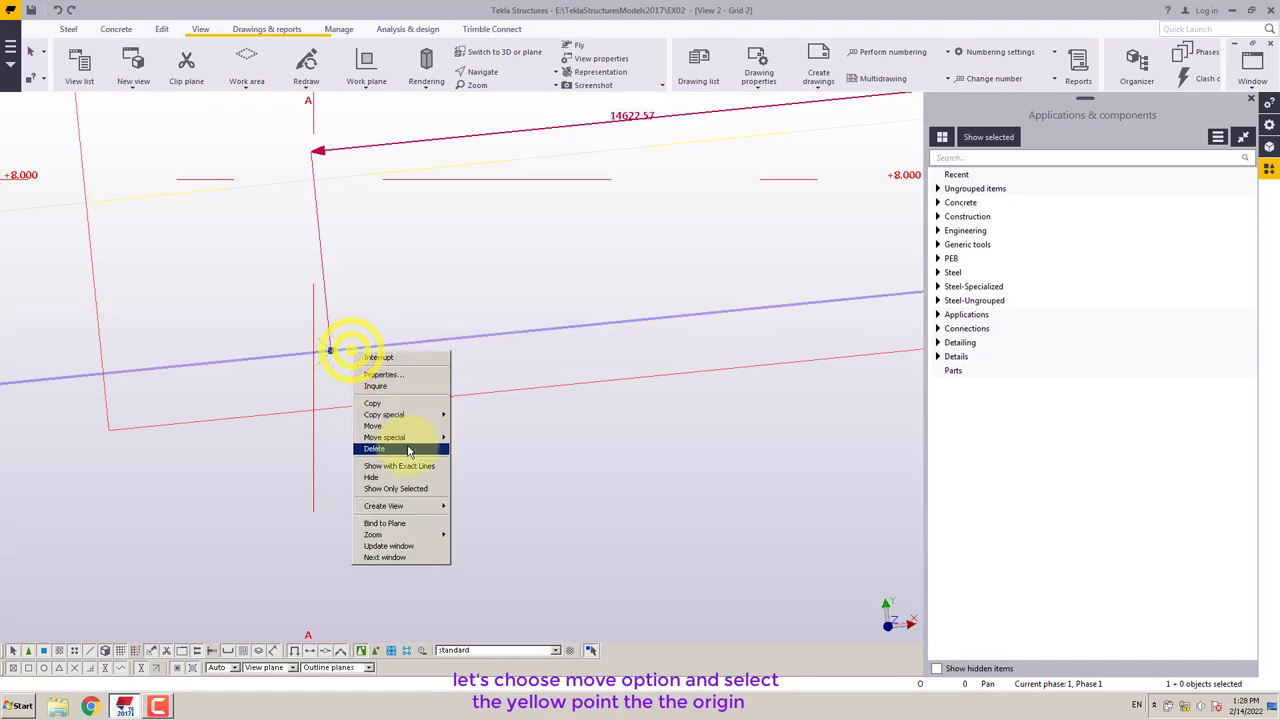
click(395, 423)
click(331, 354)
Step: Snap the move destination to the line's intersection with grid A, keeping the work area unexpanded
scroll(277, 320, up, 2)
right_click(277, 321)
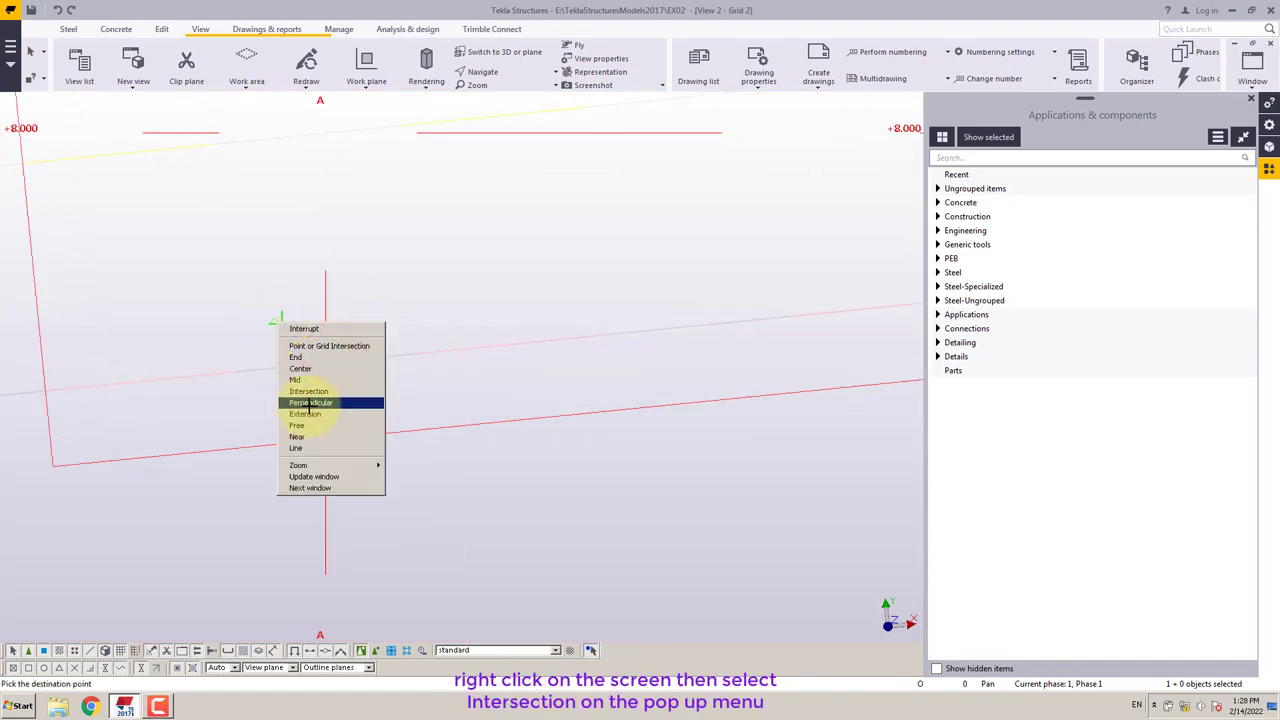
click(320, 391)
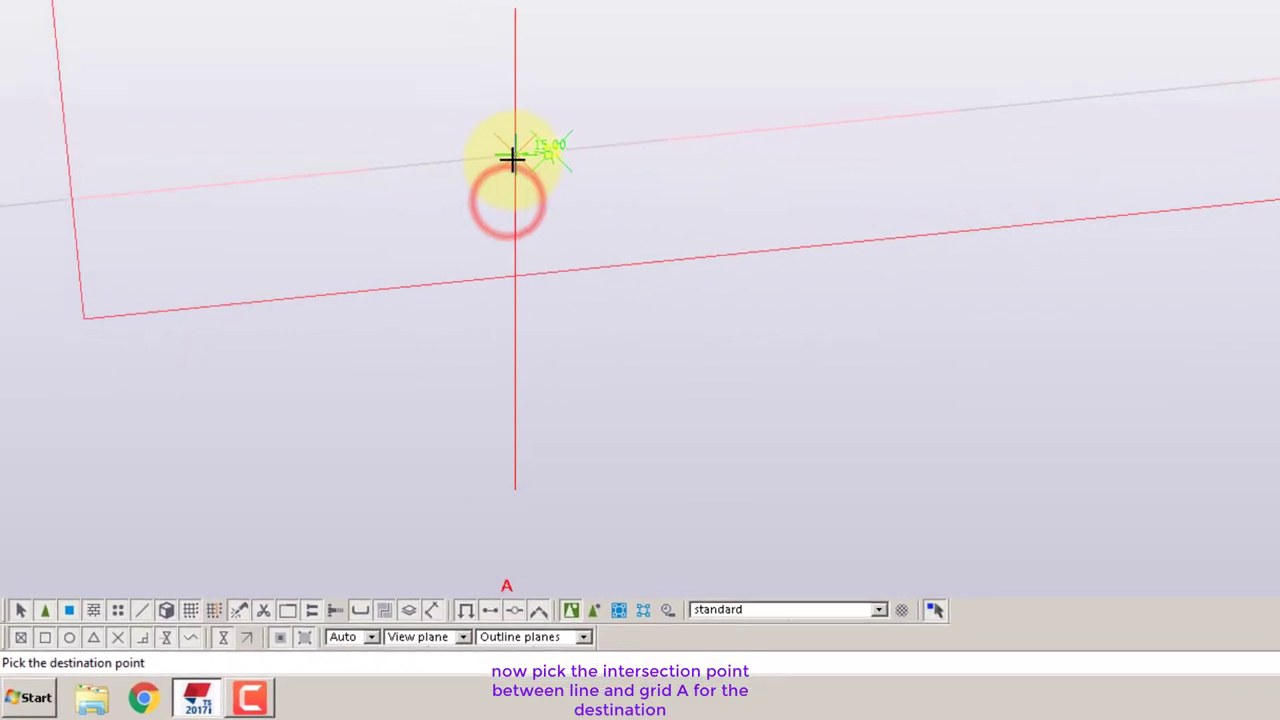
scroll(528, 141, up, 3)
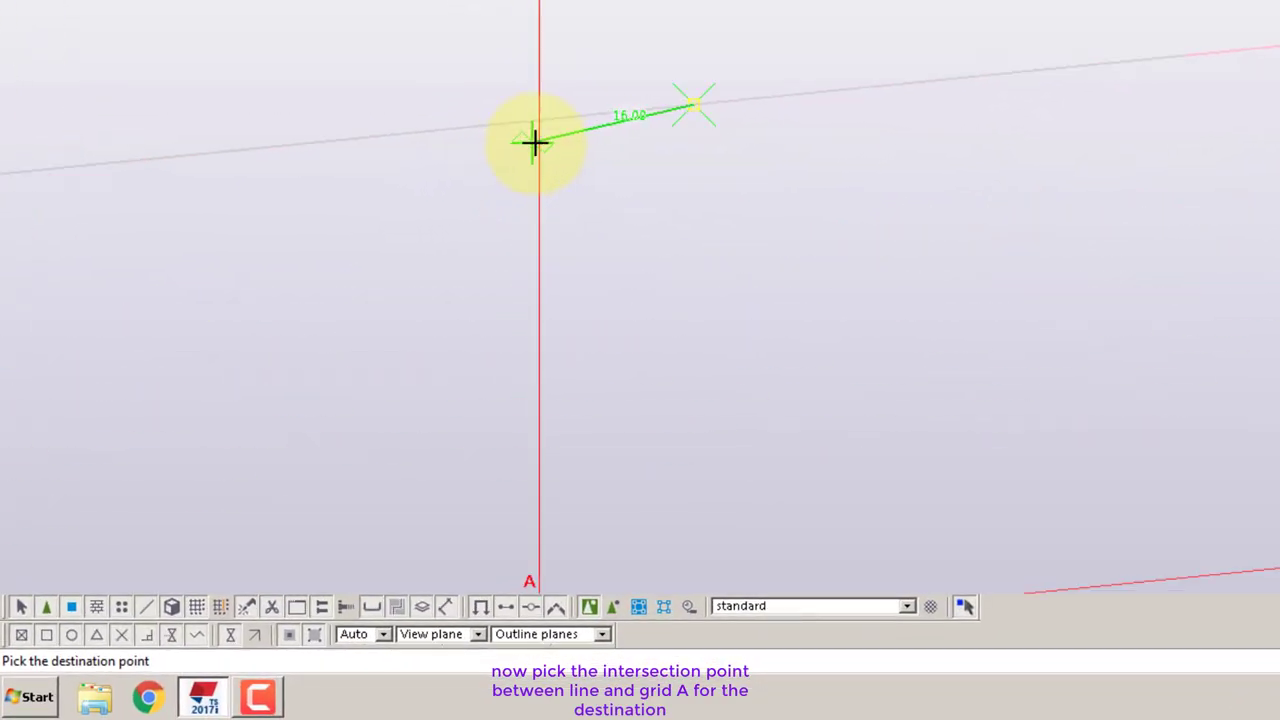
click(540, 124)
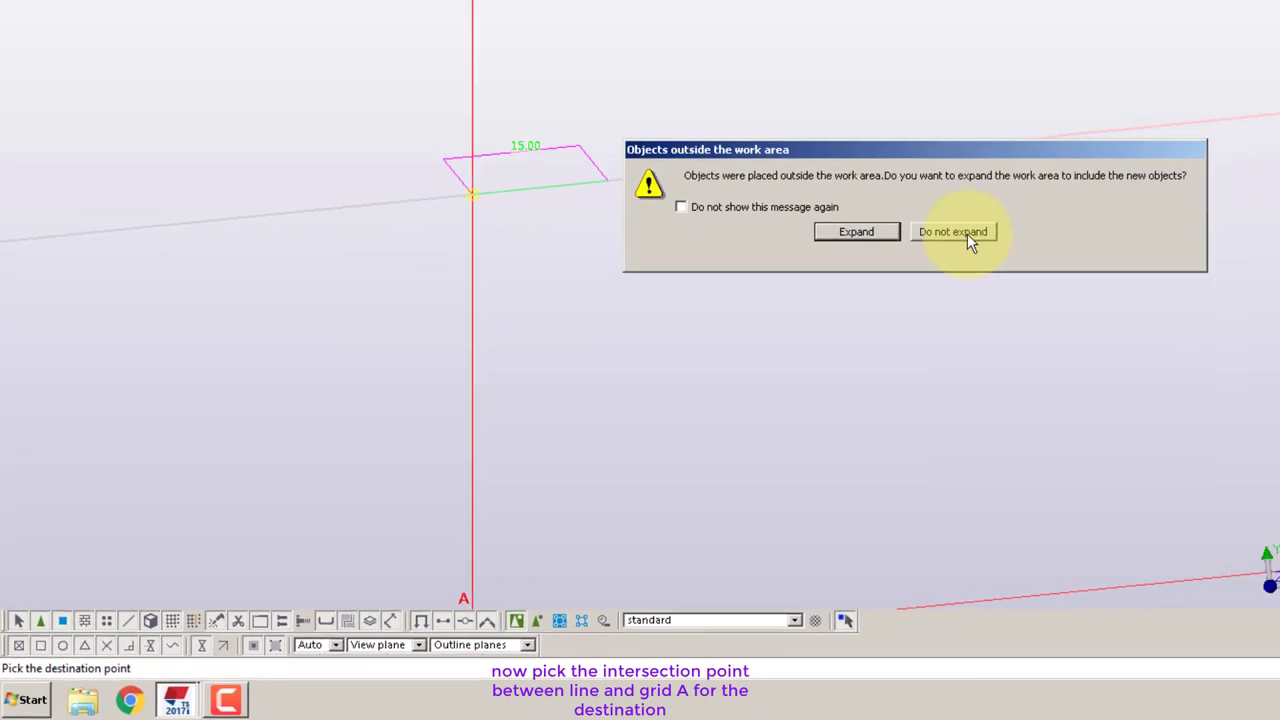
click(952, 231)
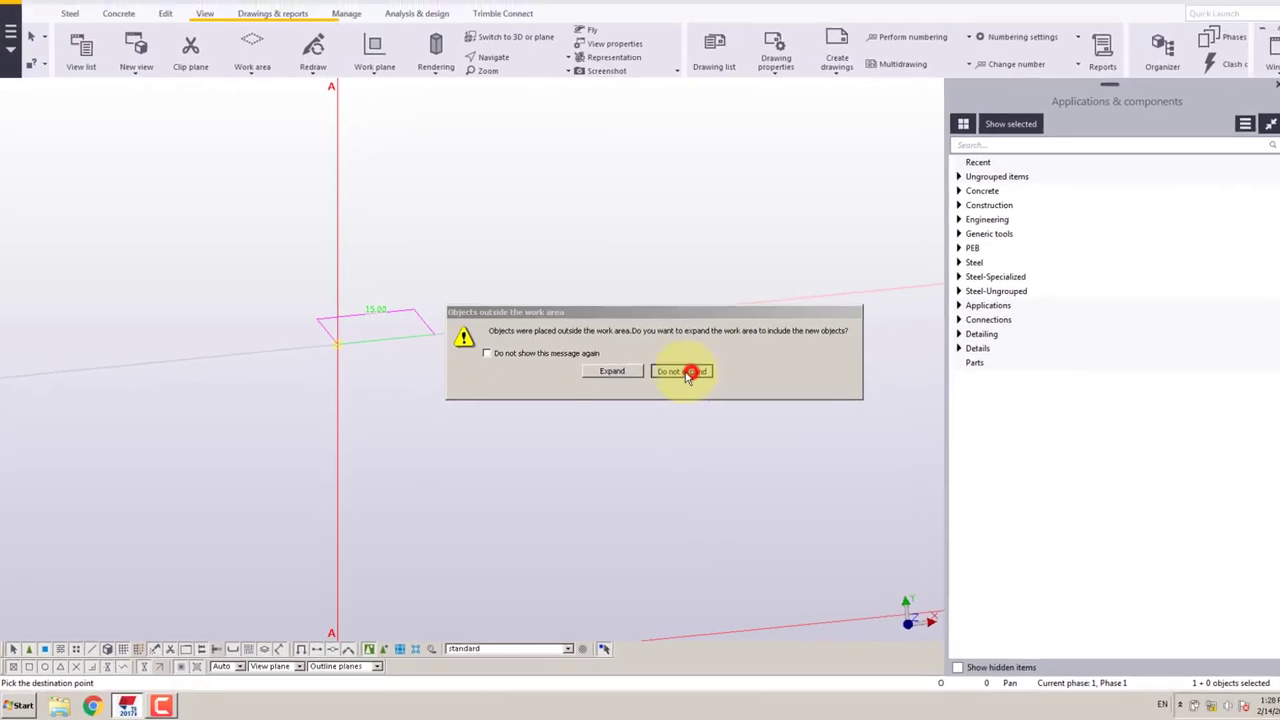
scroll(463, 254, up, 3)
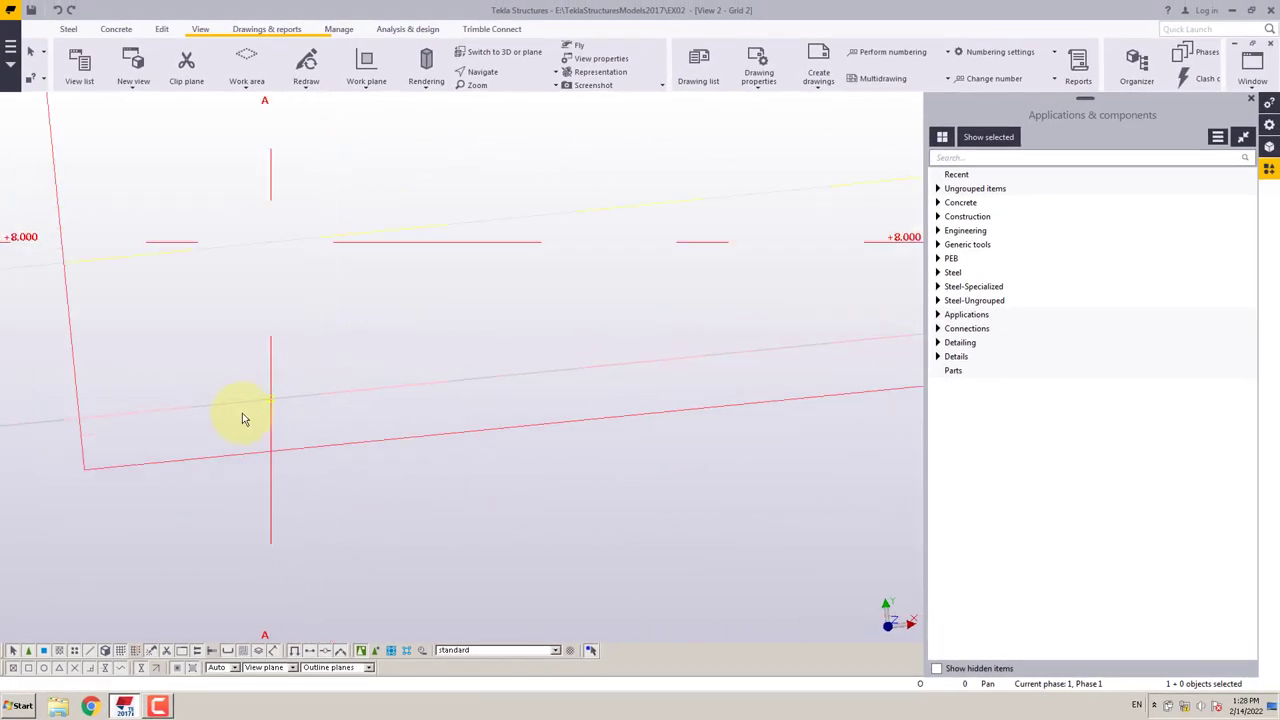
scroll(243, 418, down, 5)
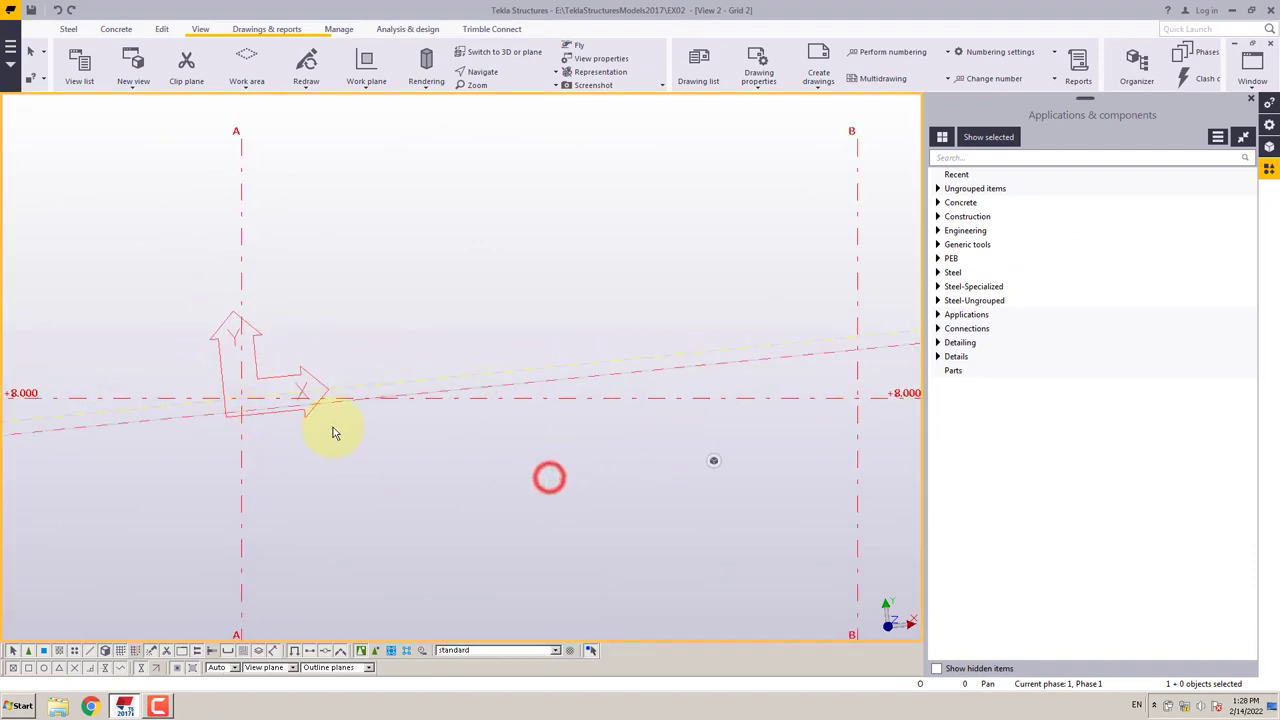
scroll(295, 463, down, 3)
middle_drag(683, 406, 502, 402)
scroll(502, 402, up, 4)
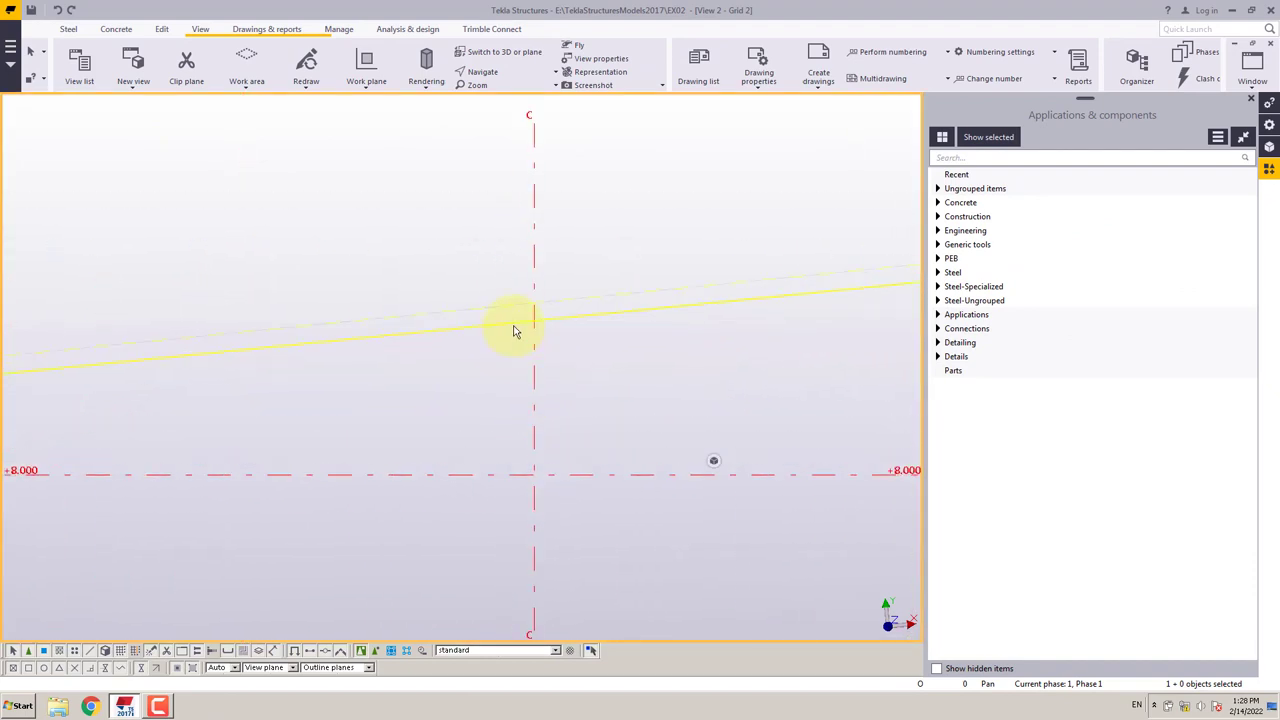
scroll(435, 360, down, 4)
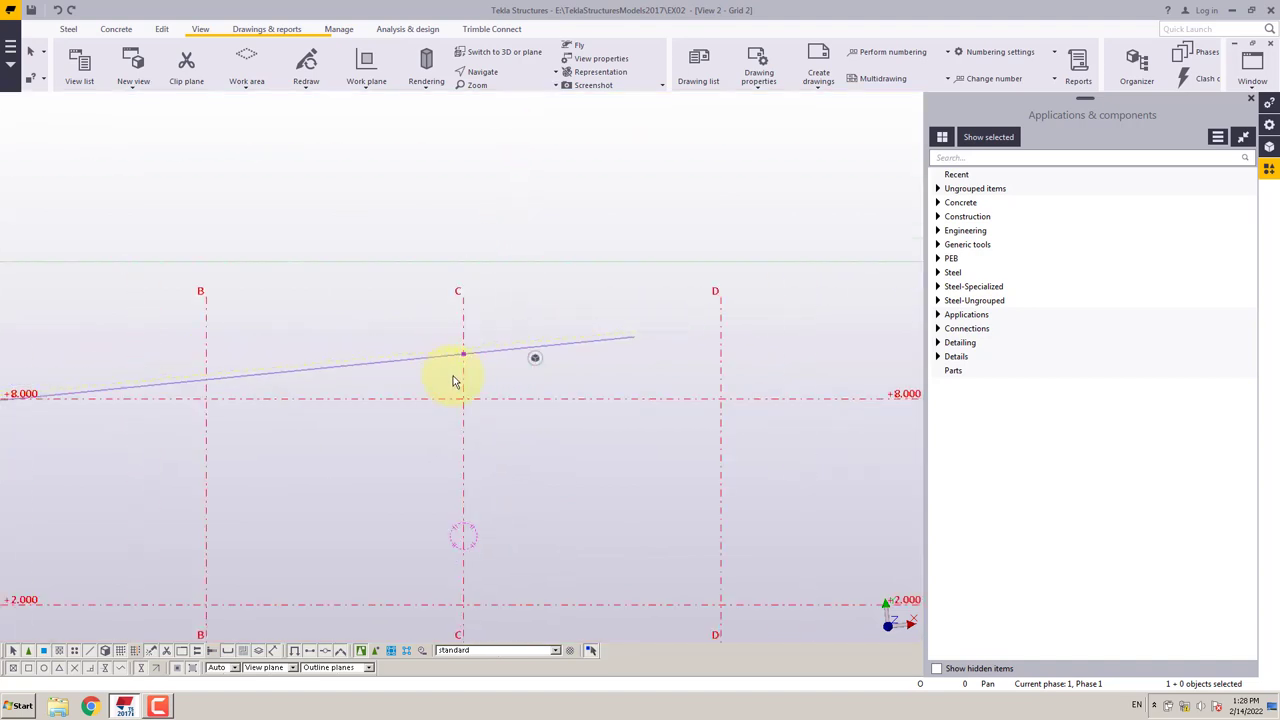
Step: Make the work plane parallel to the view plane by picking a point in the Grid 2 view
click(600, 377)
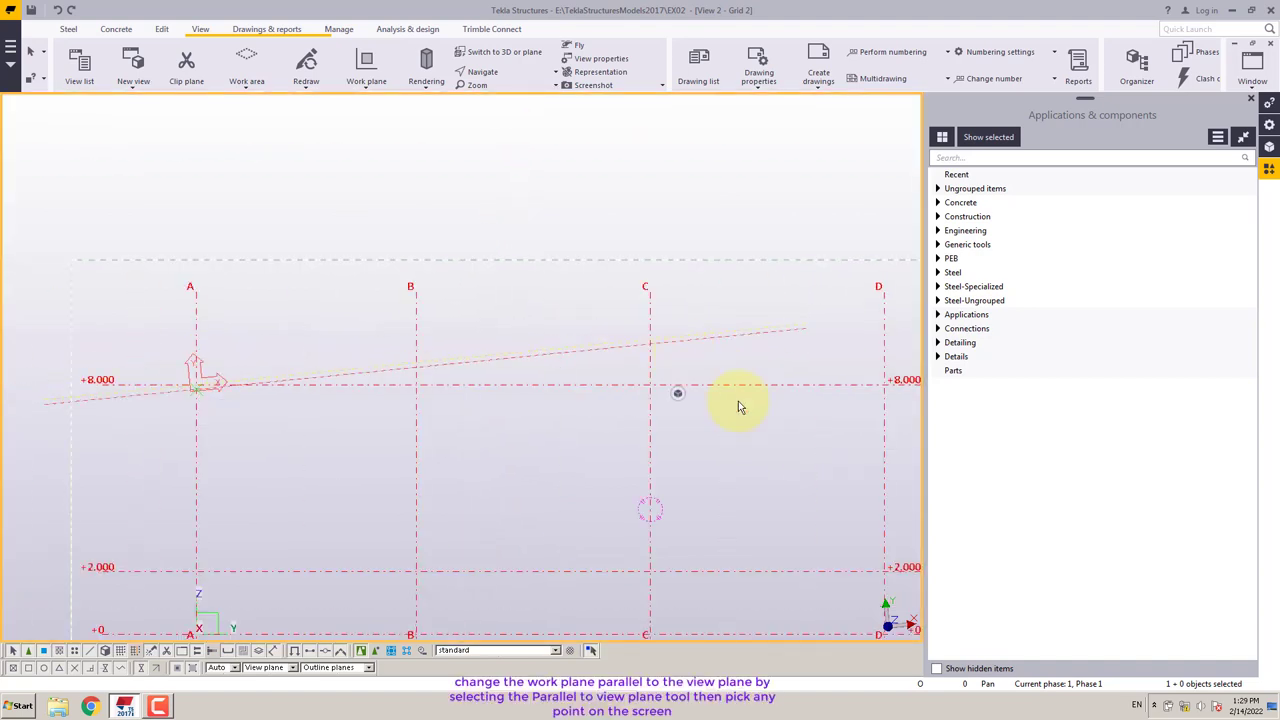
click(365, 83)
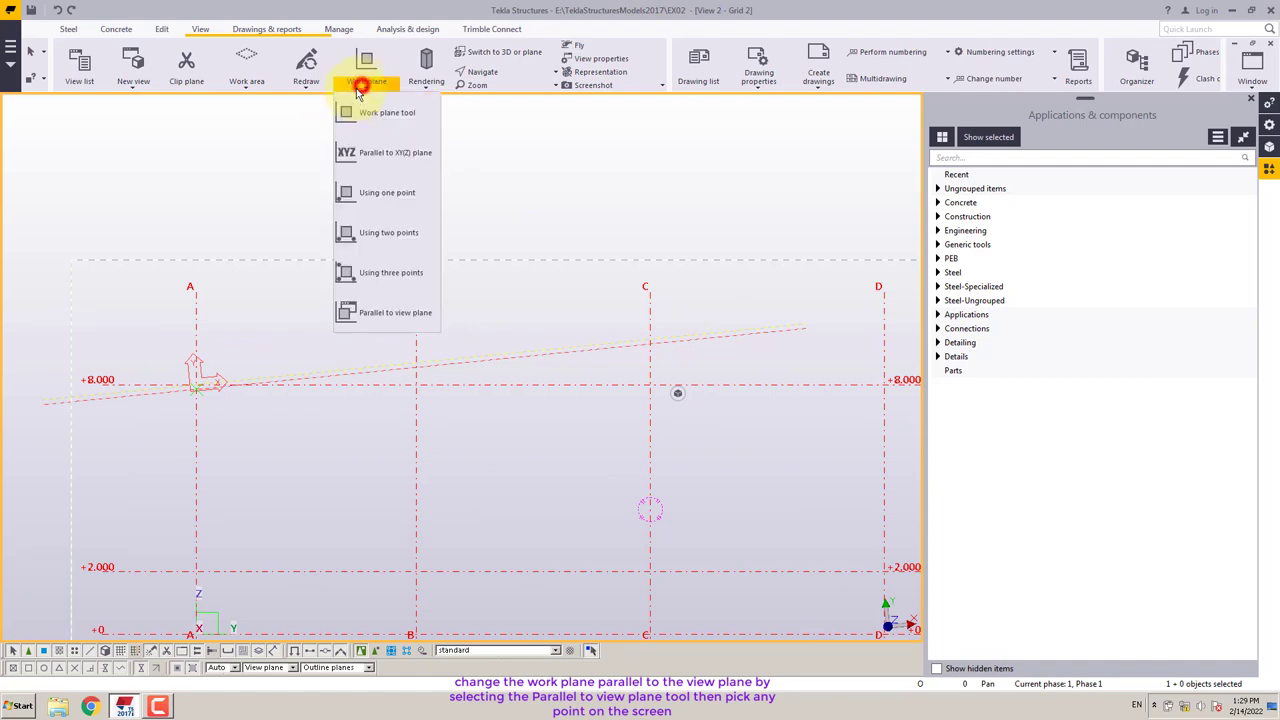
click(368, 311)
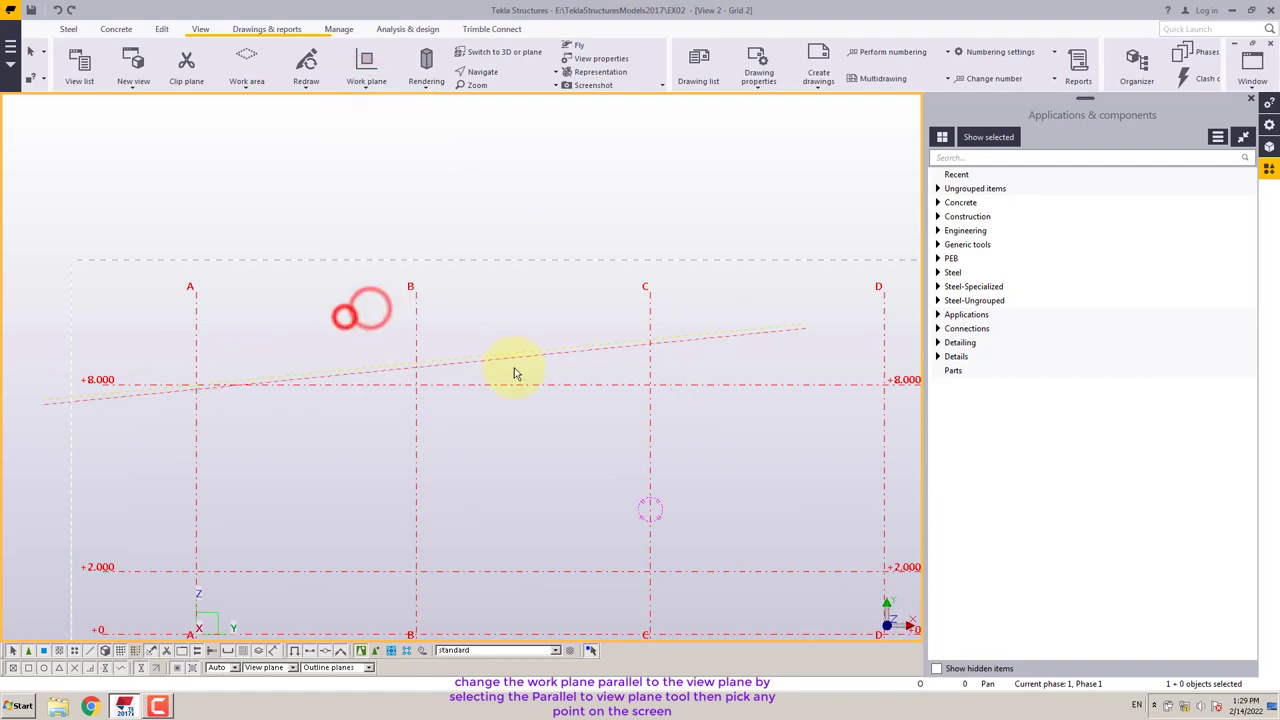
click(576, 353)
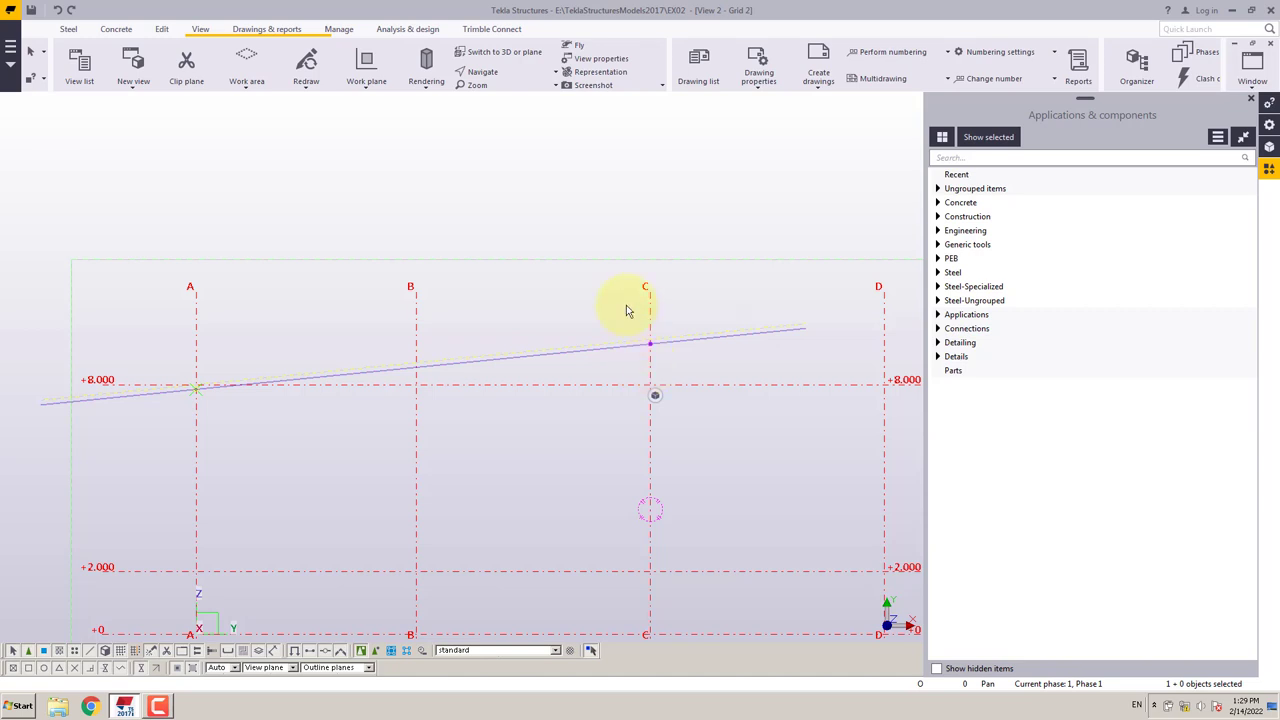
Step: Select the sloped construction line and dismiss the accidentally opened Start menu
drag(625, 305, 729, 391)
key(super)
click(701, 345)
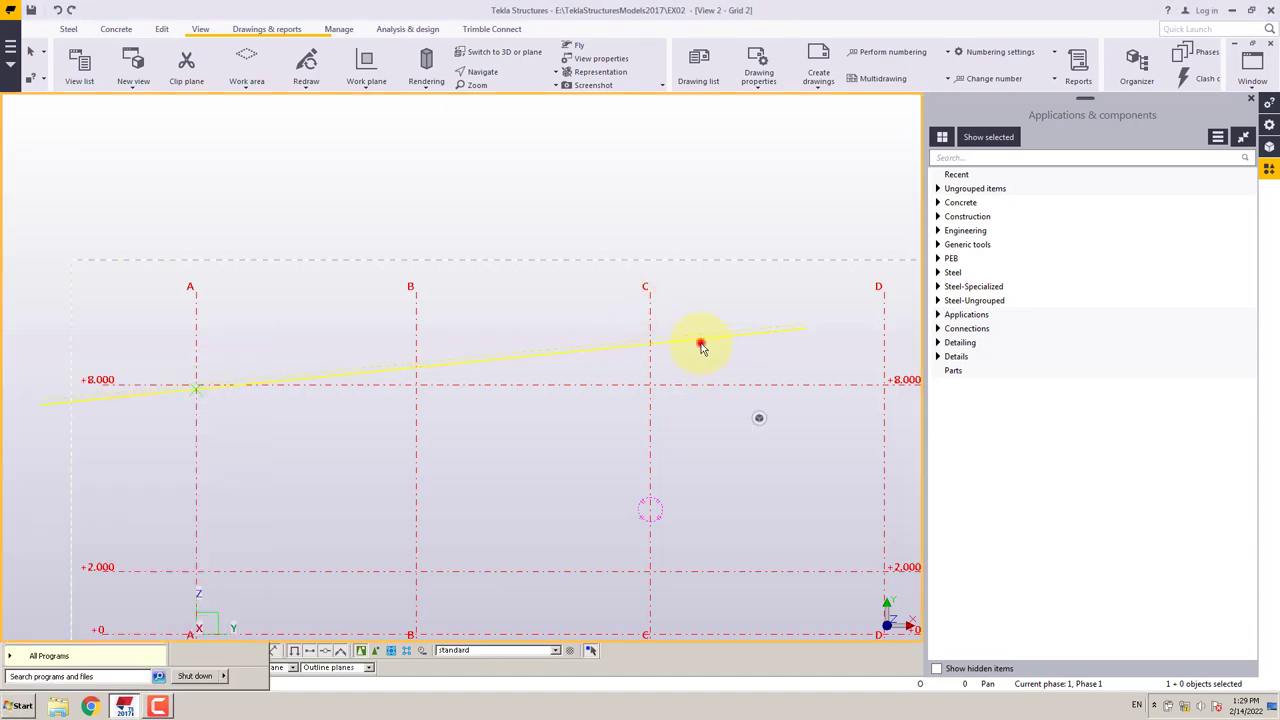
Step: Select the sloped line's magnetic point at grid C and start moving it from that point
key(super)
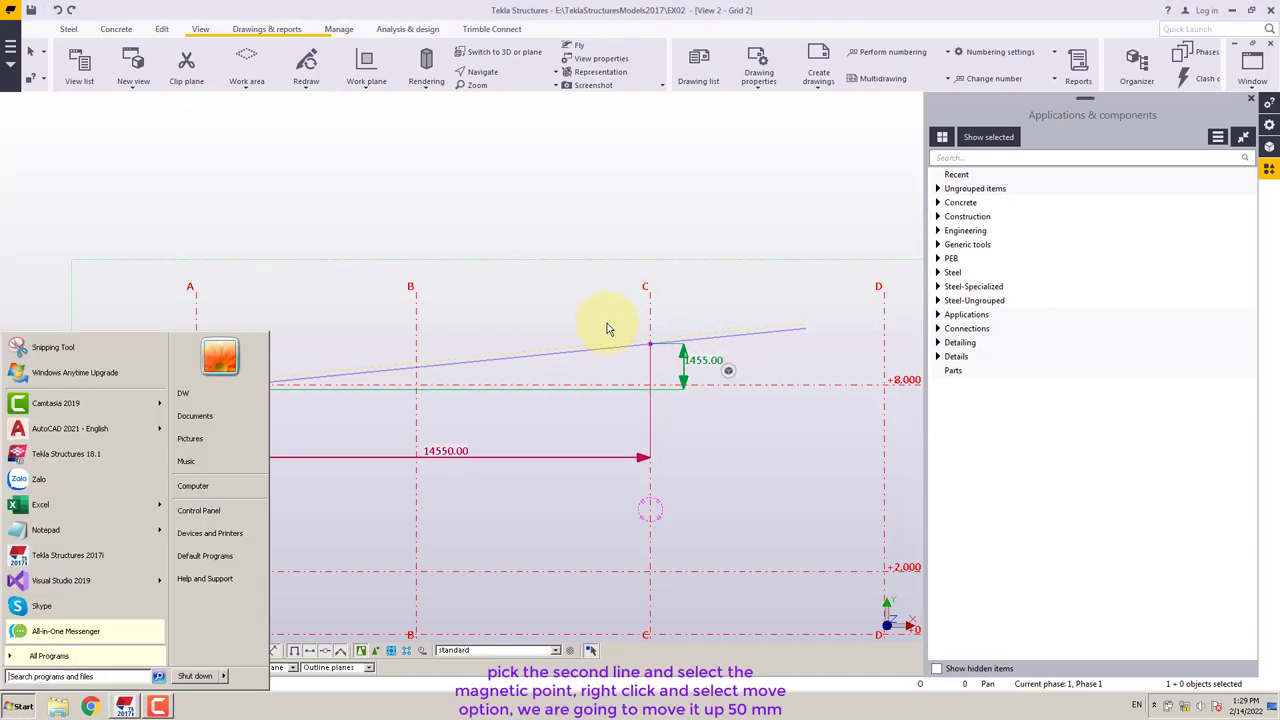
click(607, 320)
click(616, 346)
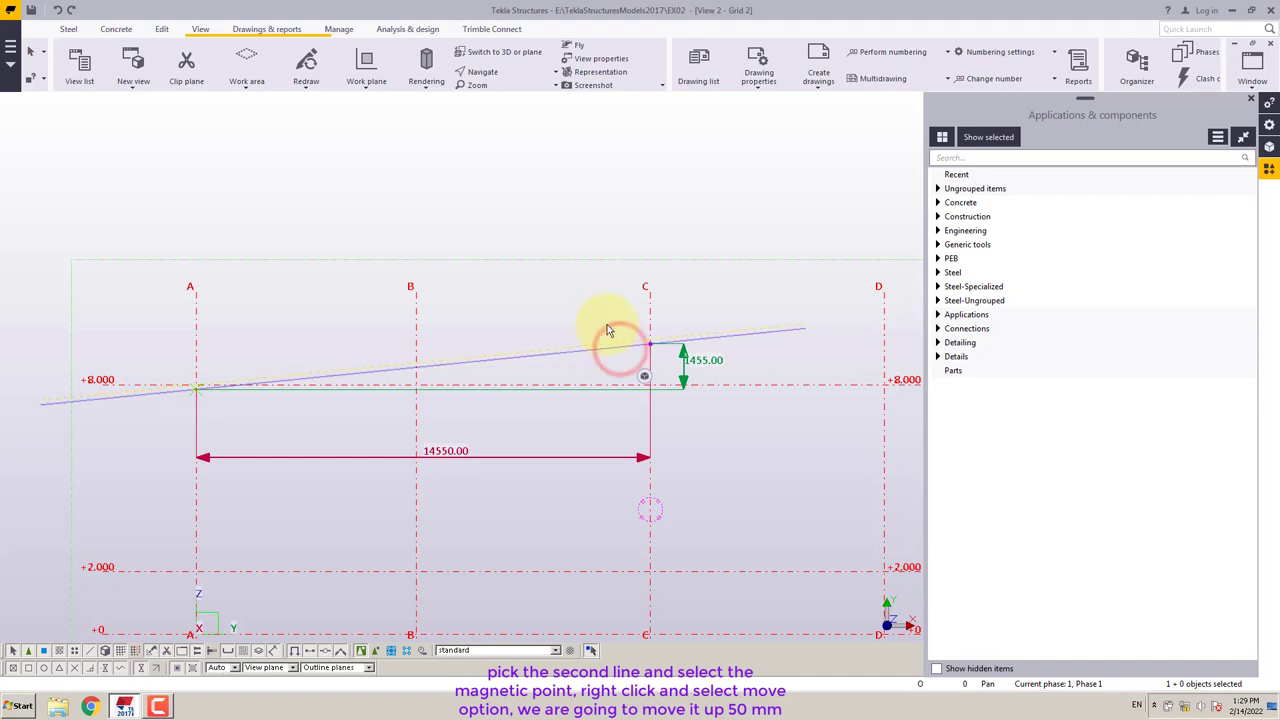
click(608, 330)
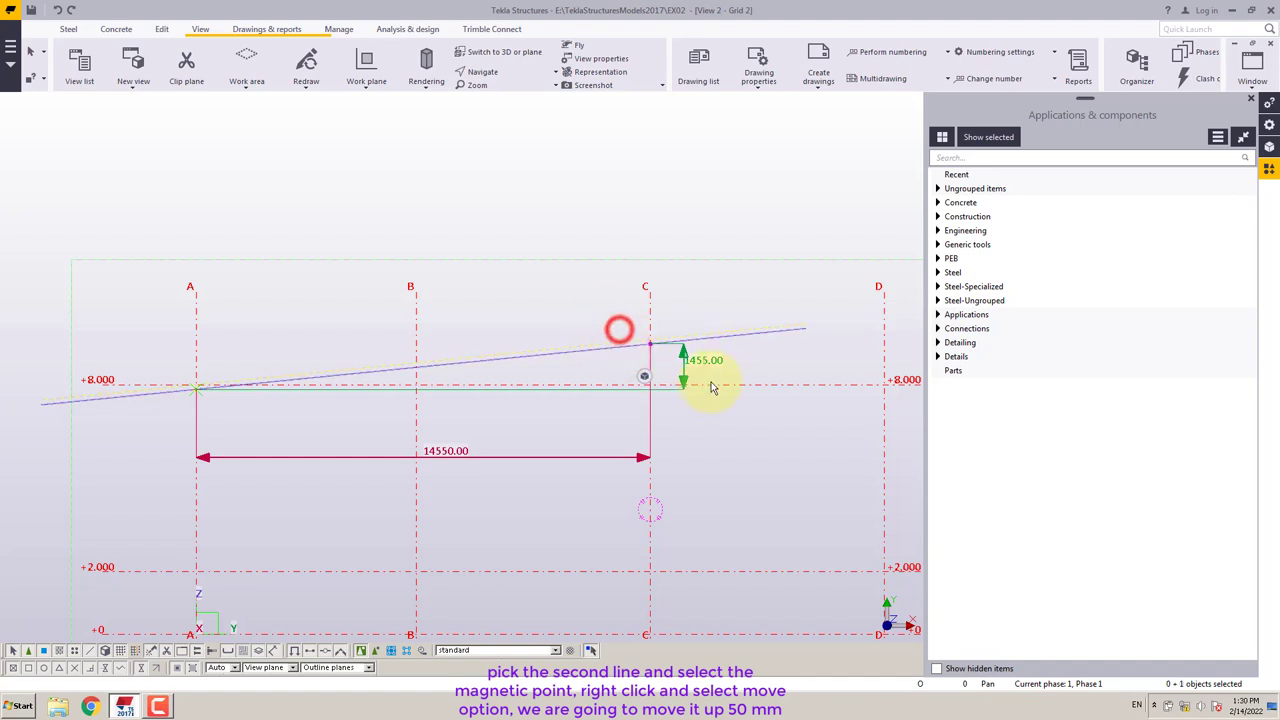
scroll(666, 353, up, 2)
right_click(667, 356)
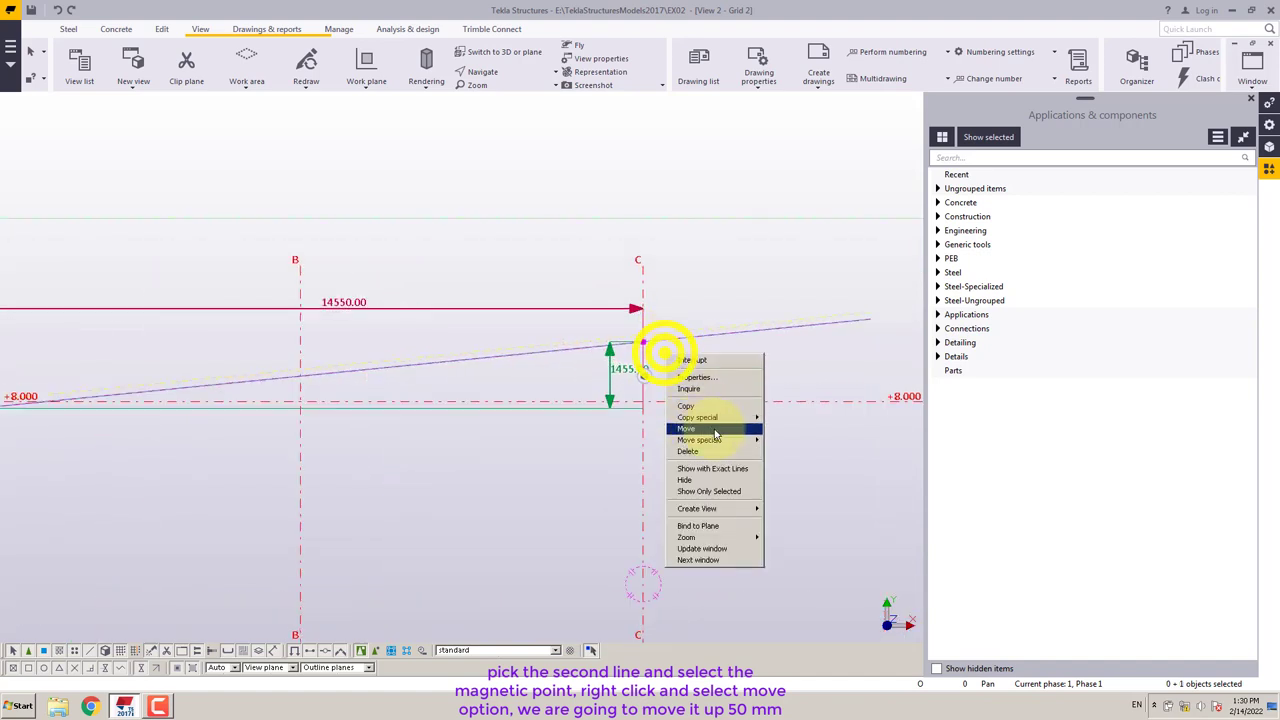
click(711, 429)
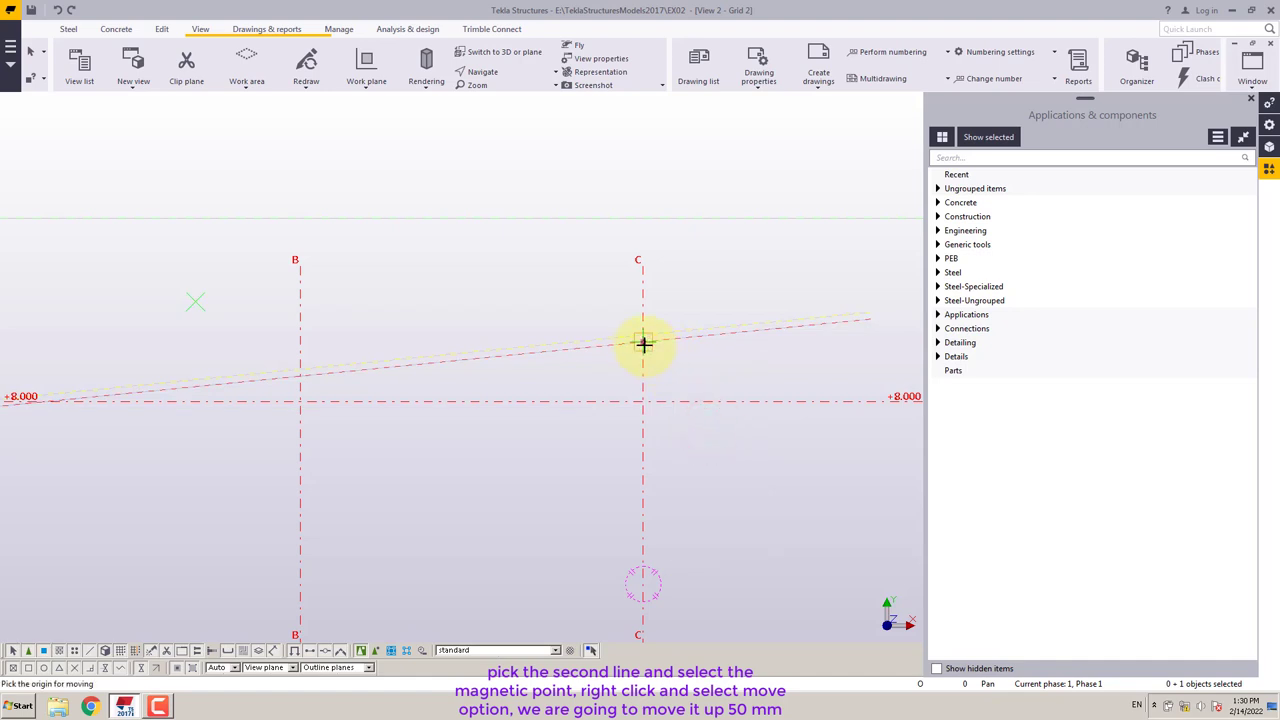
click(643, 342)
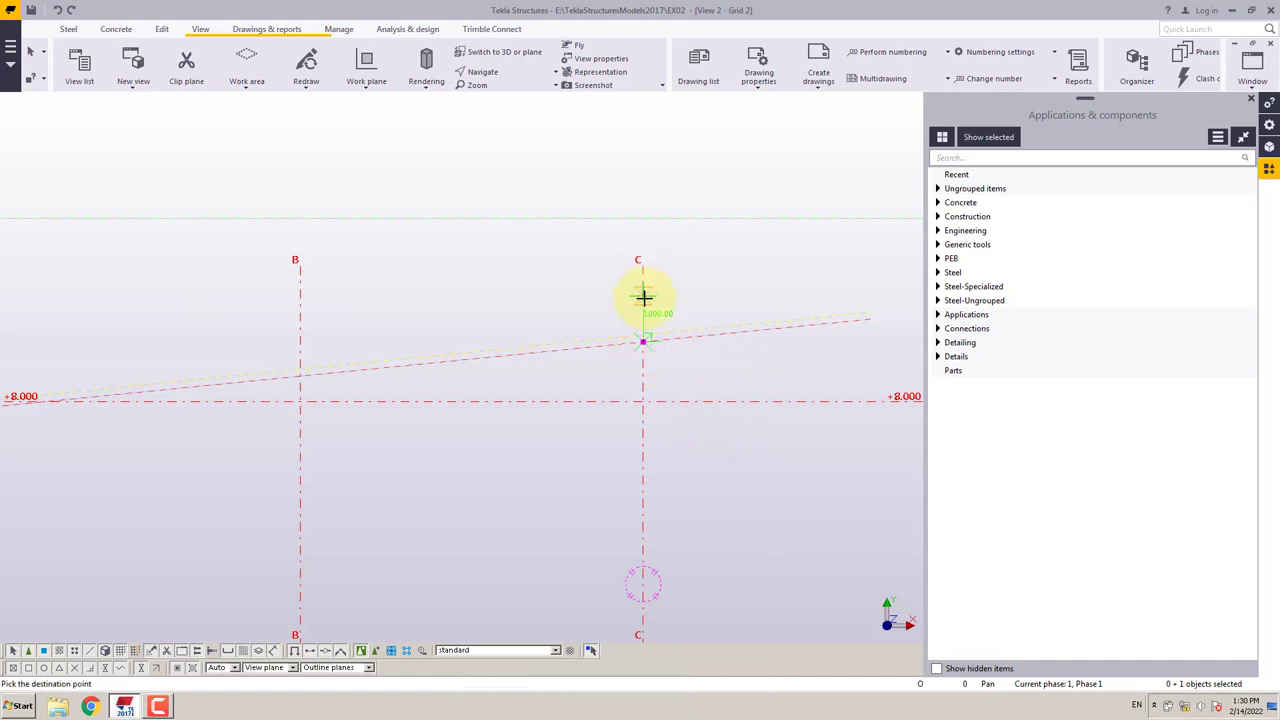
Step: Enter a 50 mm offset to raise the point
text(50)
key(Return)
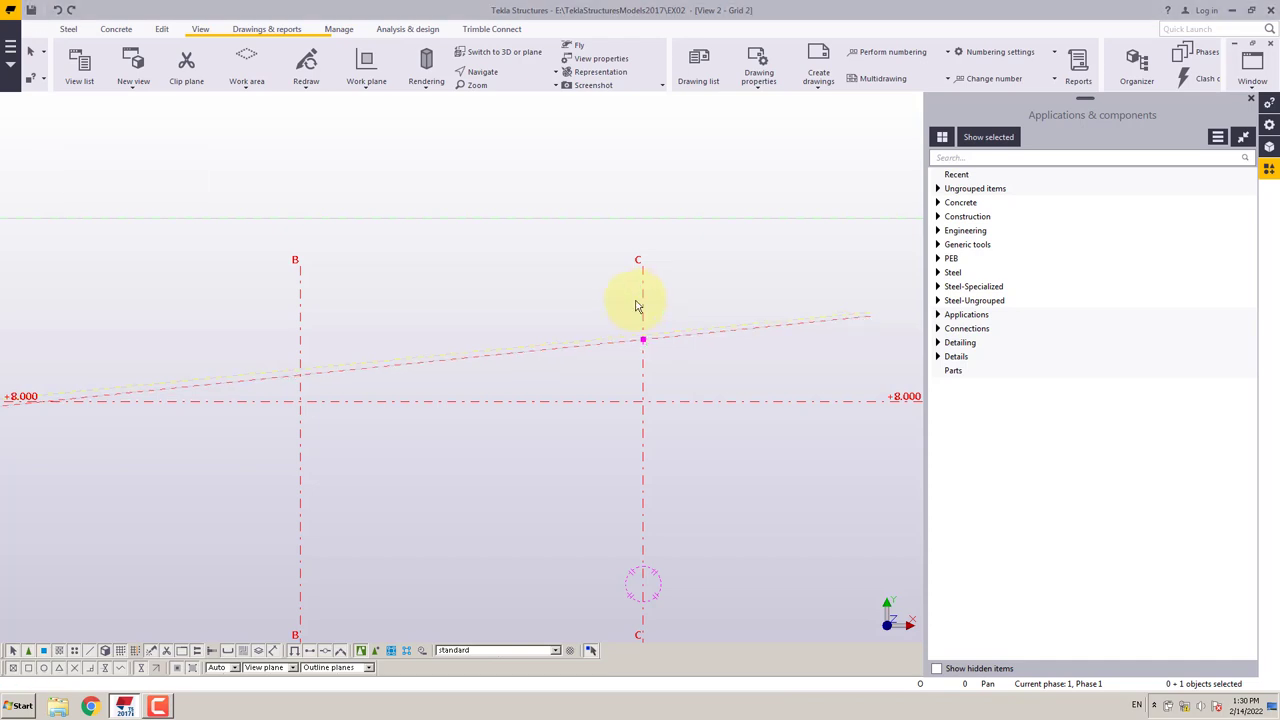
scroll(711, 380, up, 2)
middle_drag(229, 470, 289, 451)
scroll(200, 423, up, 3)
Step: Open the Material catalog from File > Catalogs to edit material grades
scroll(198, 426, up, 2)
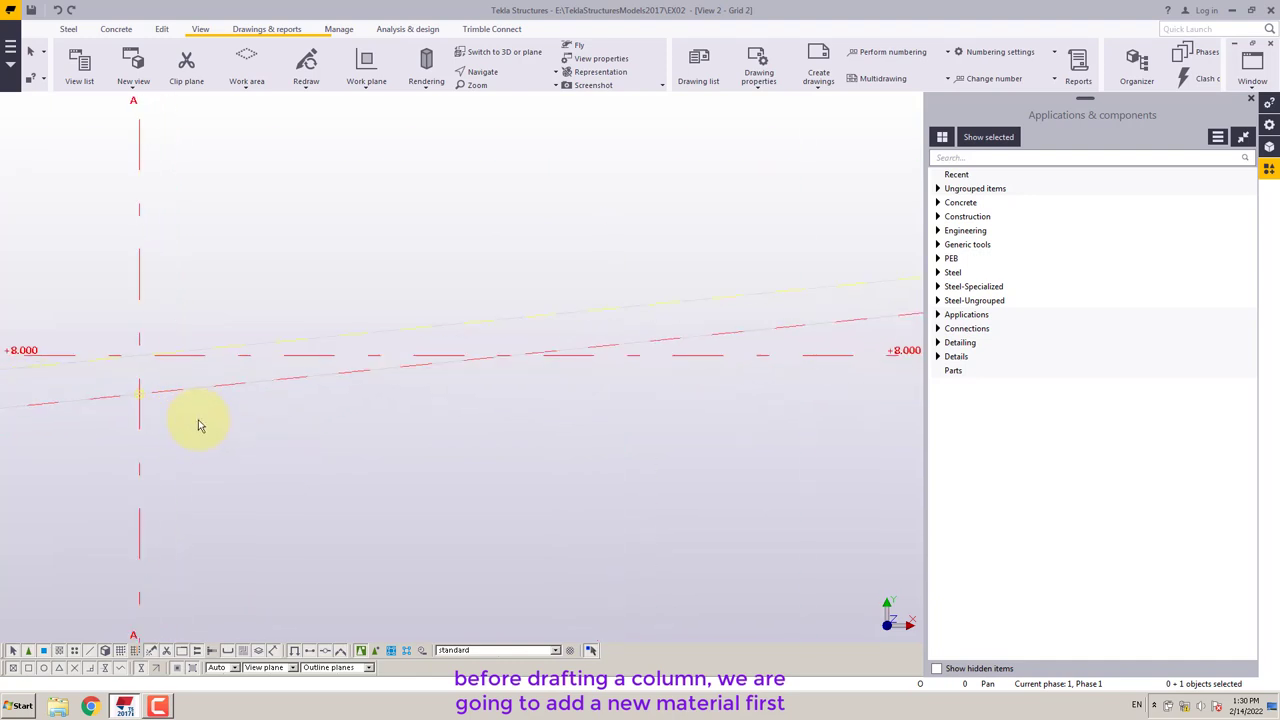
scroll(195, 425, down, 3)
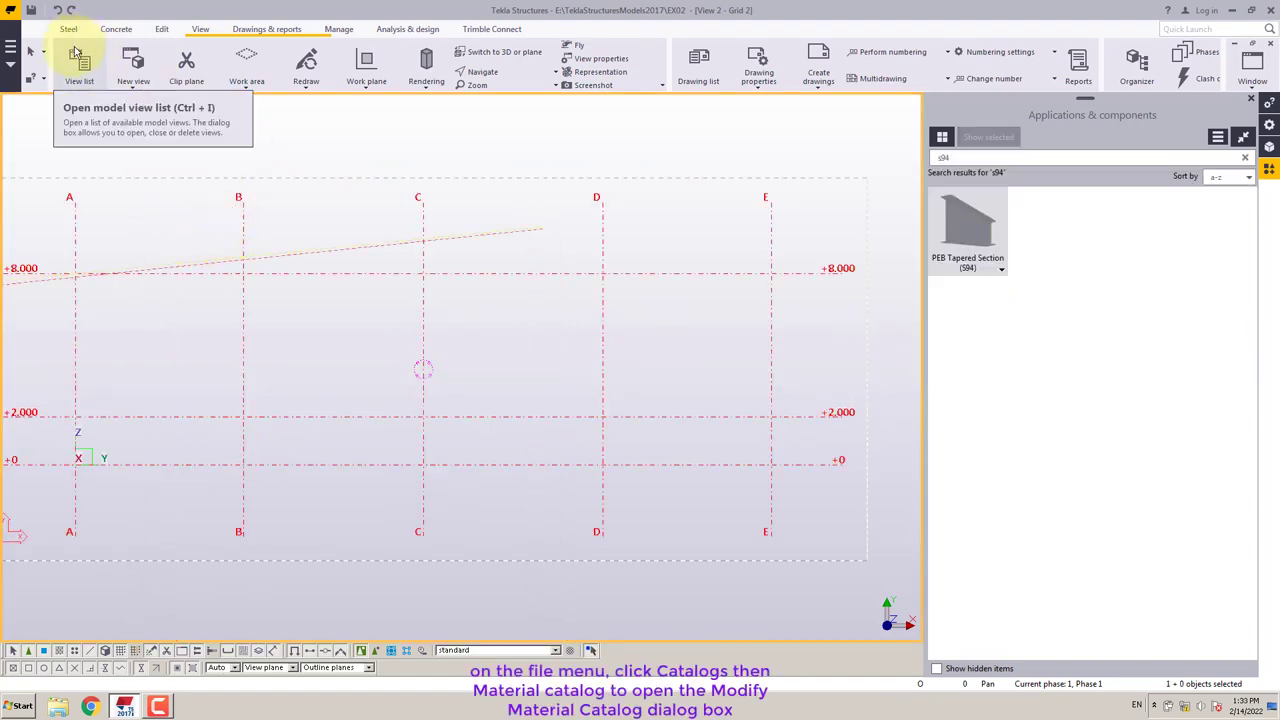
click(10, 47)
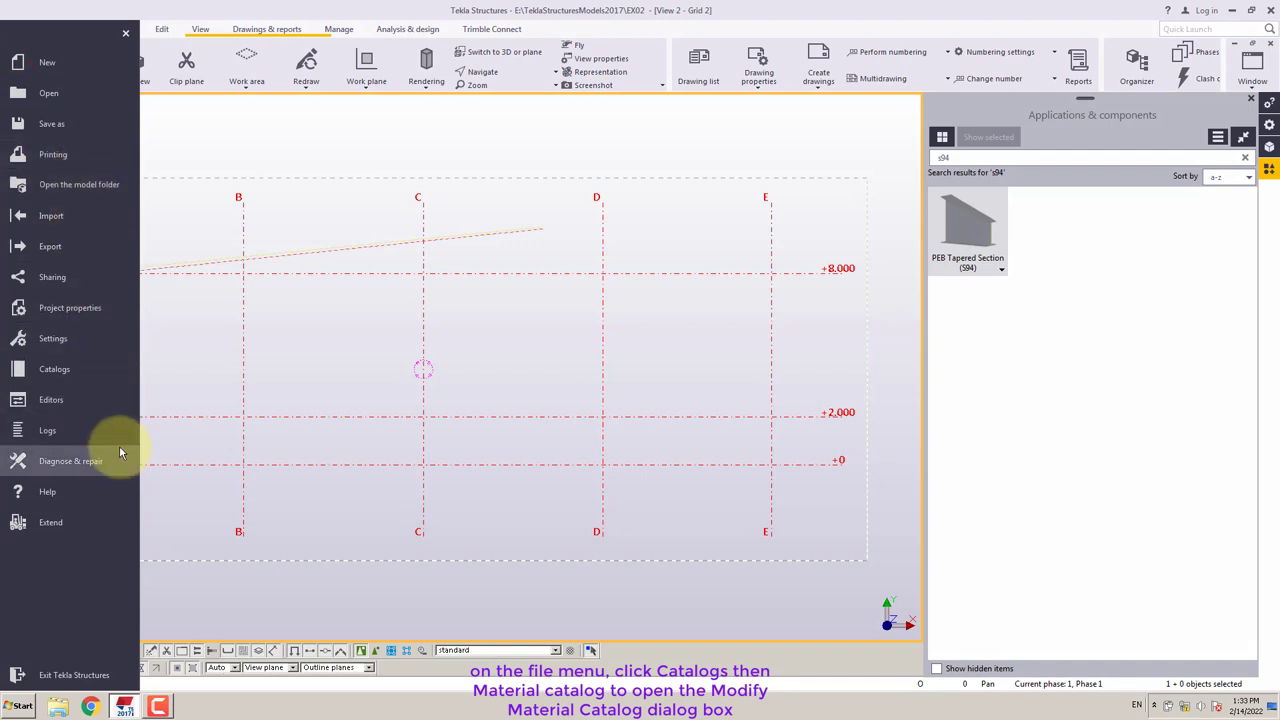
click(89, 370)
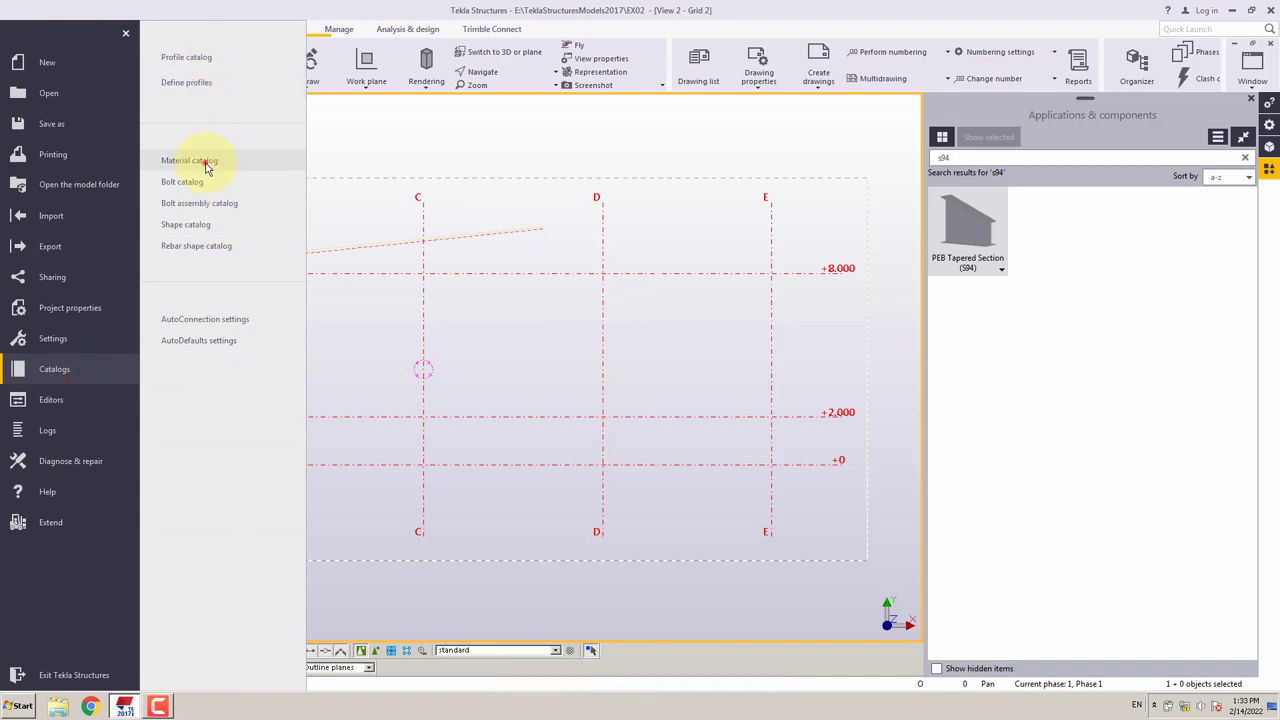
click(205, 163)
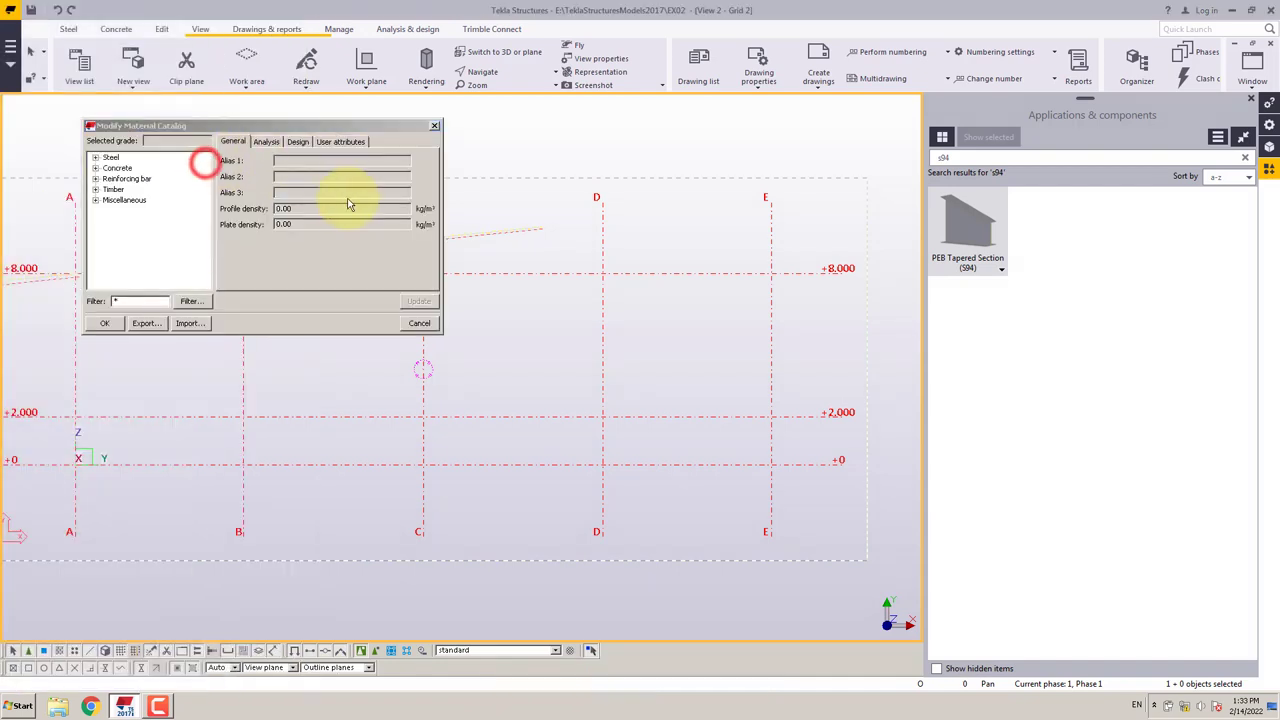
Step: Expand the Steel grades and add a new grade, Material 1, from grade 43
click(95, 158)
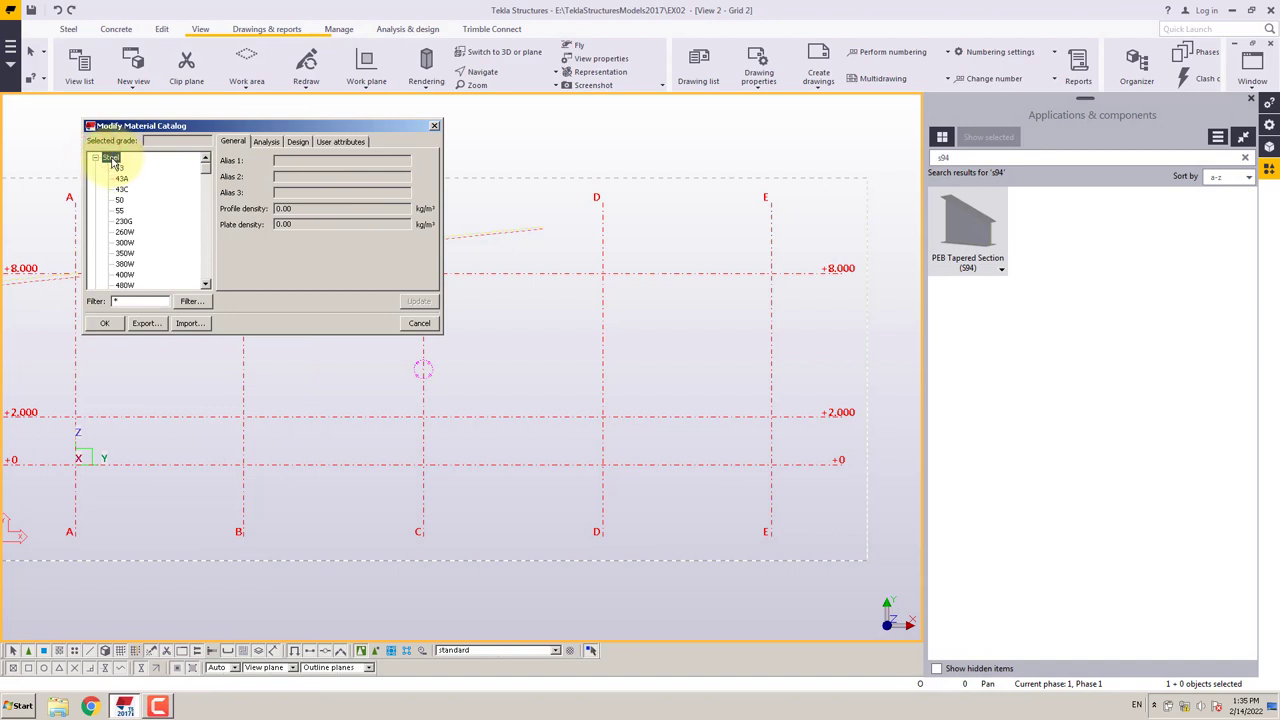
click(119, 168)
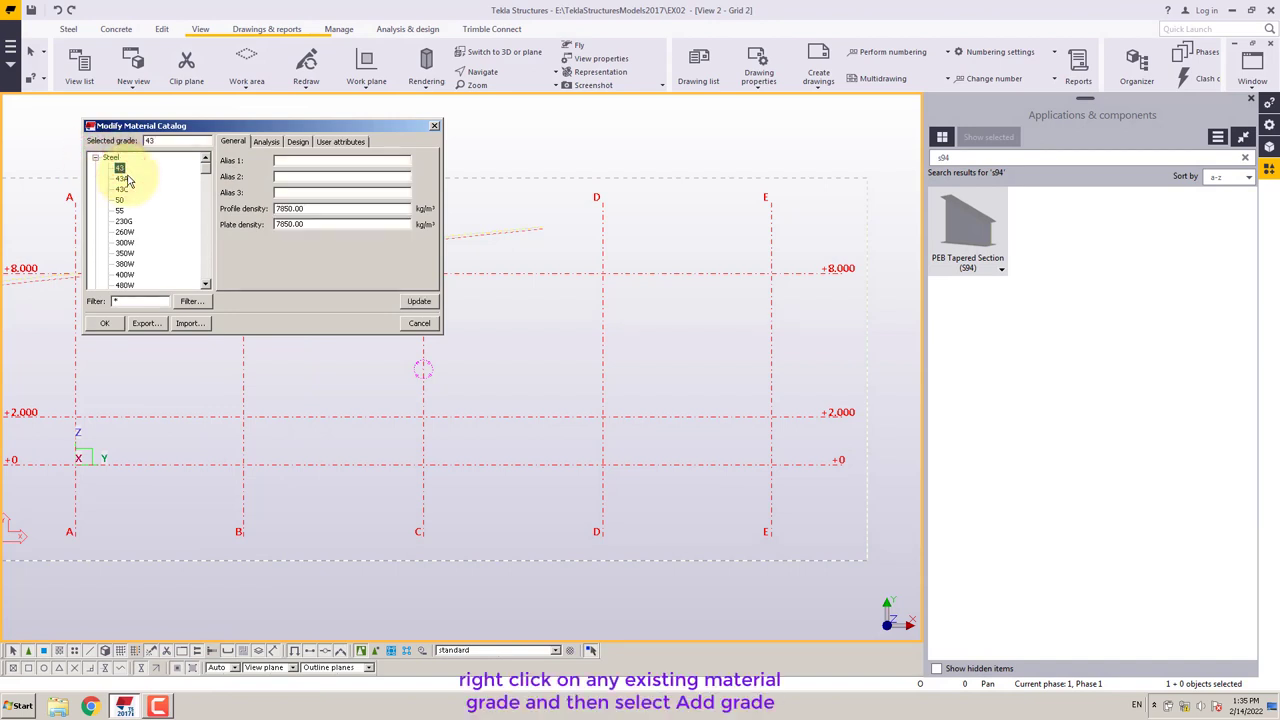
right_click(120, 168)
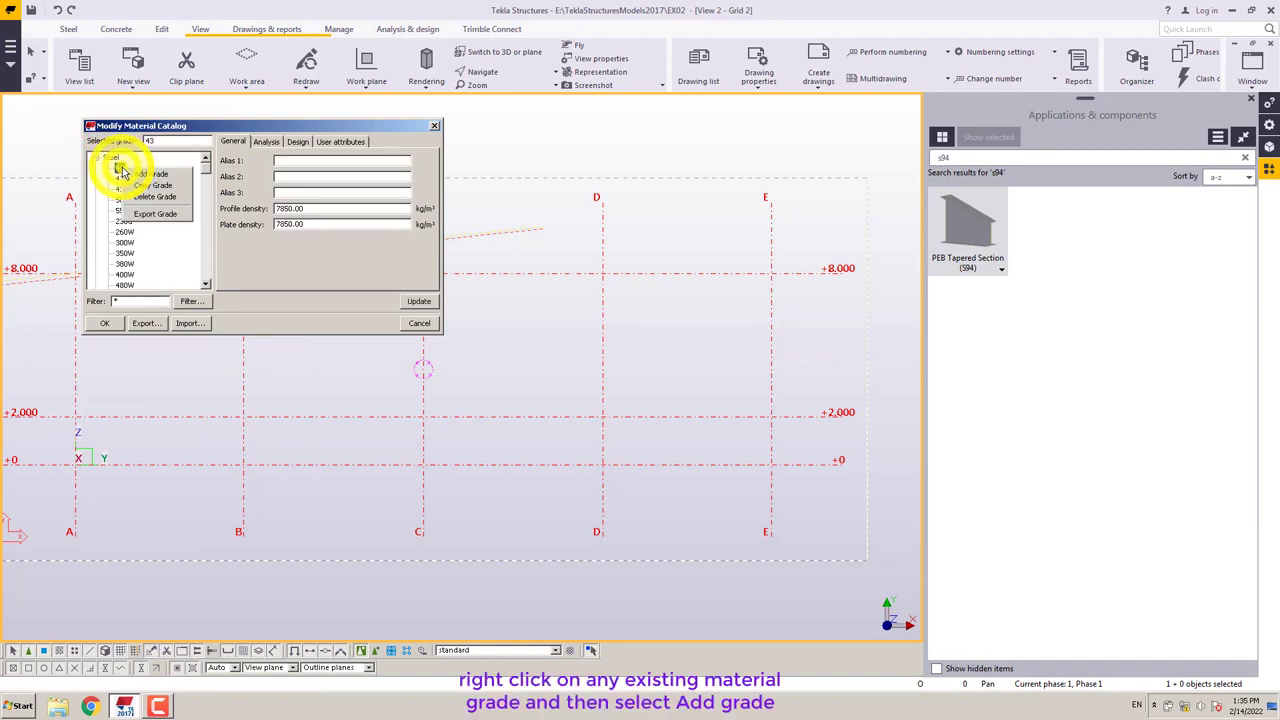
click(150, 175)
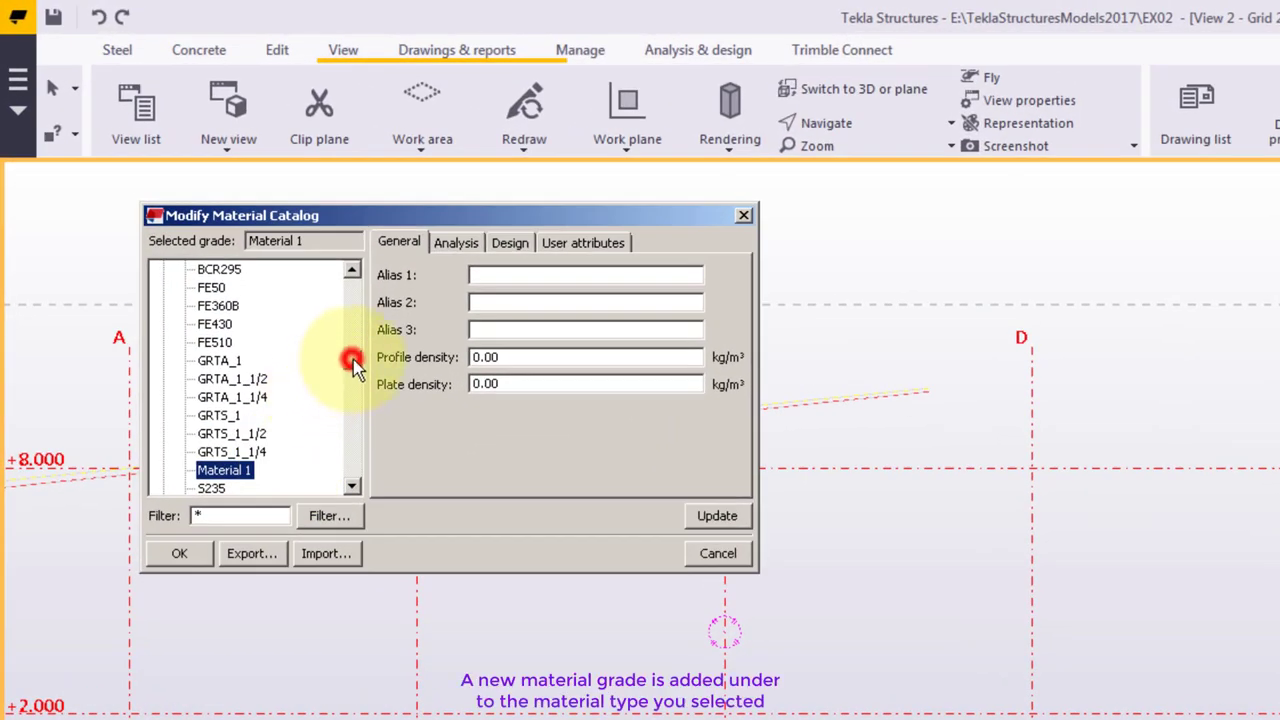
drag(352, 362, 362, 463)
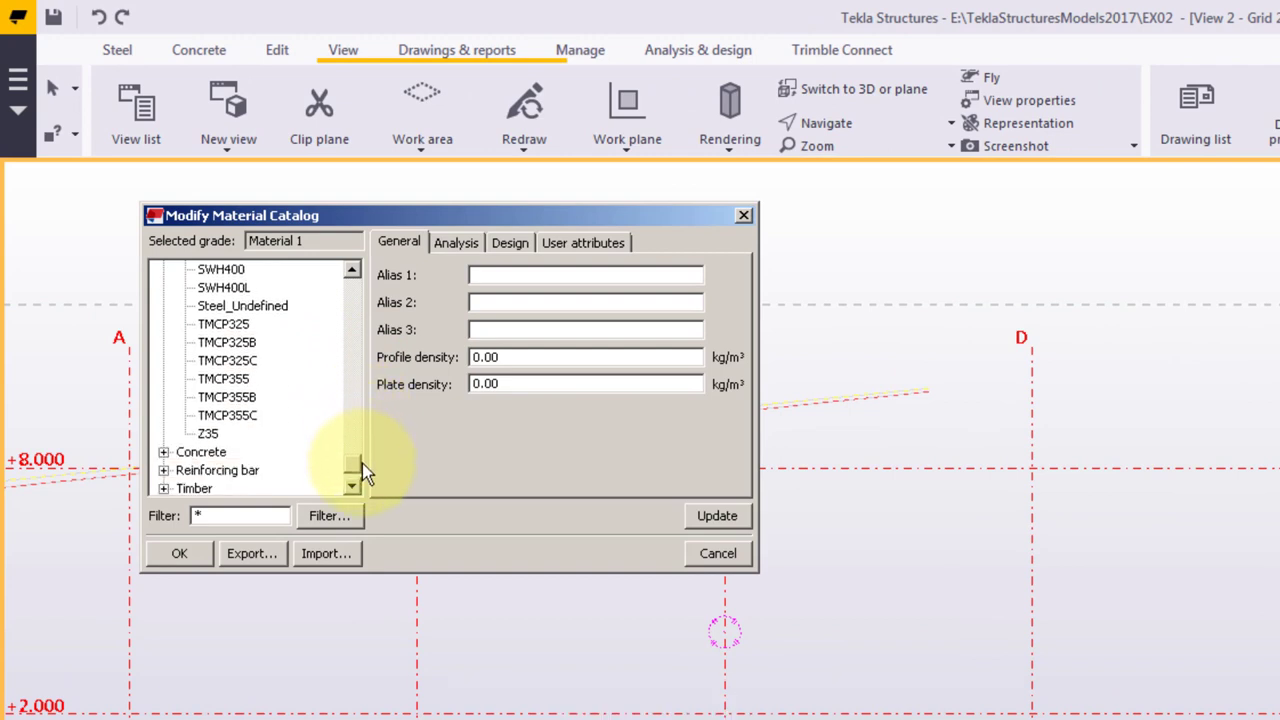
drag(362, 463, 355, 367)
Step: Add a second grade, Material 2, then delete it
right_click(239, 396)
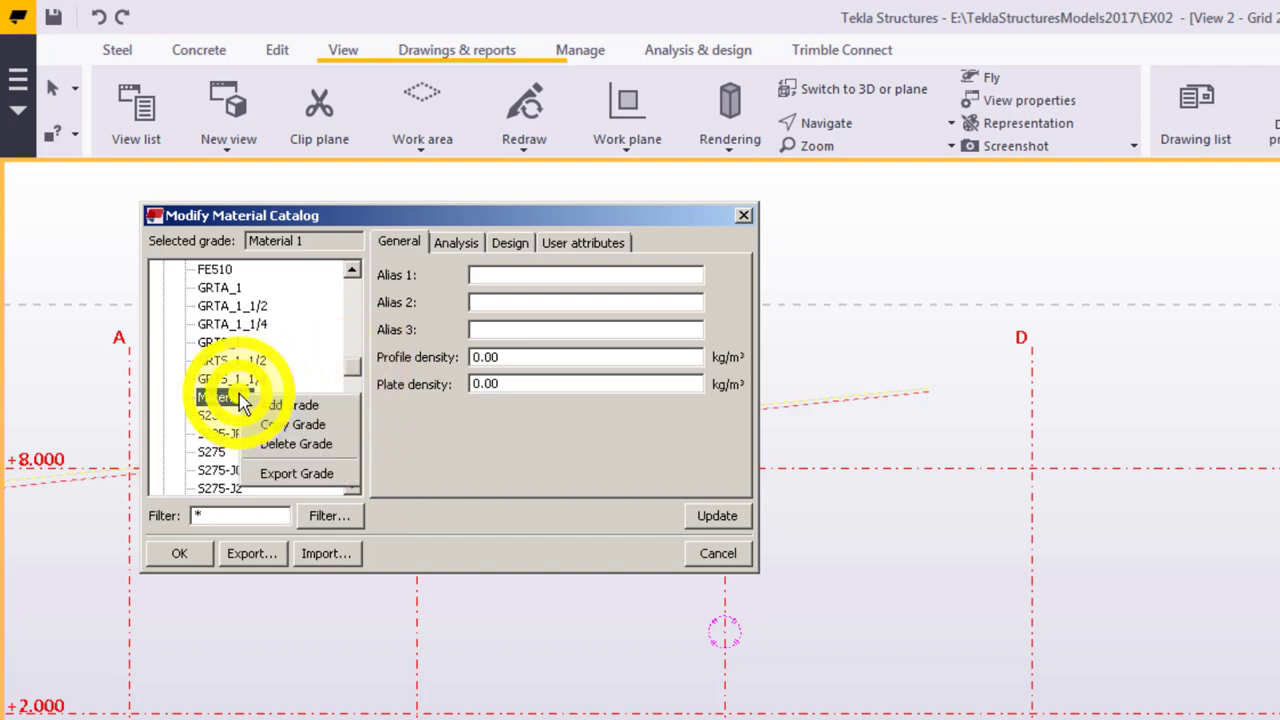
click(275, 408)
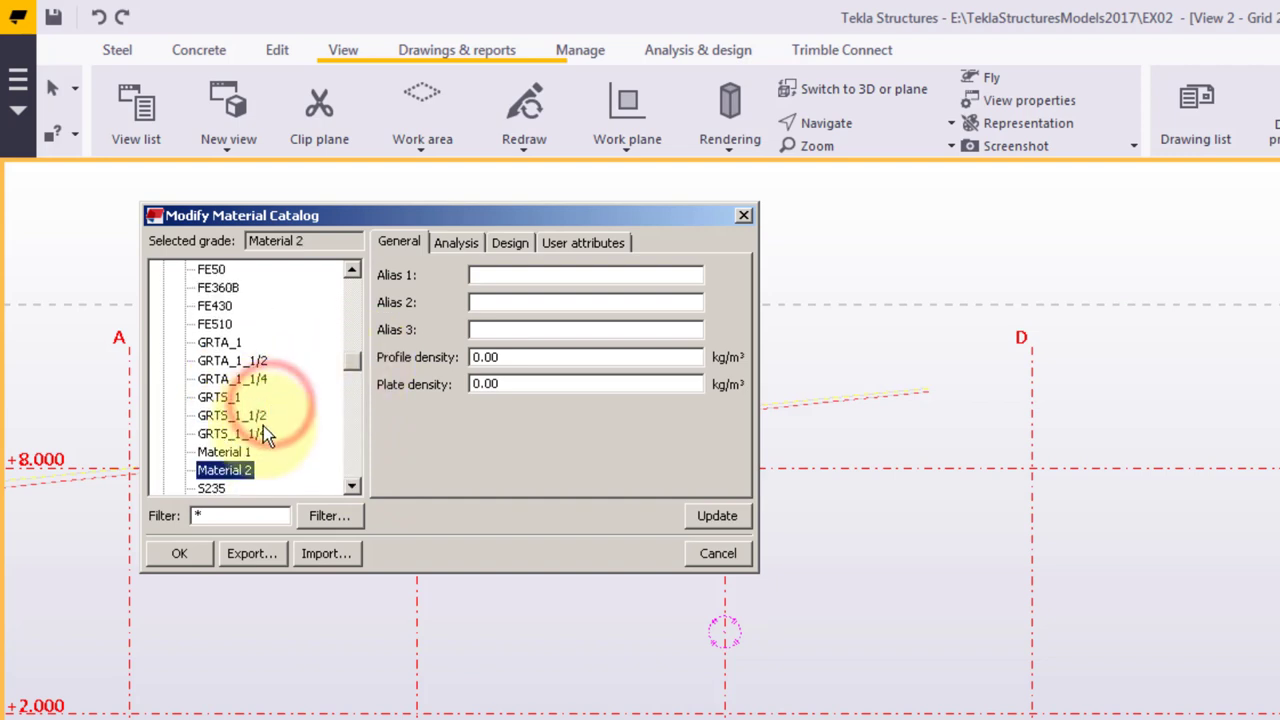
click(232, 472)
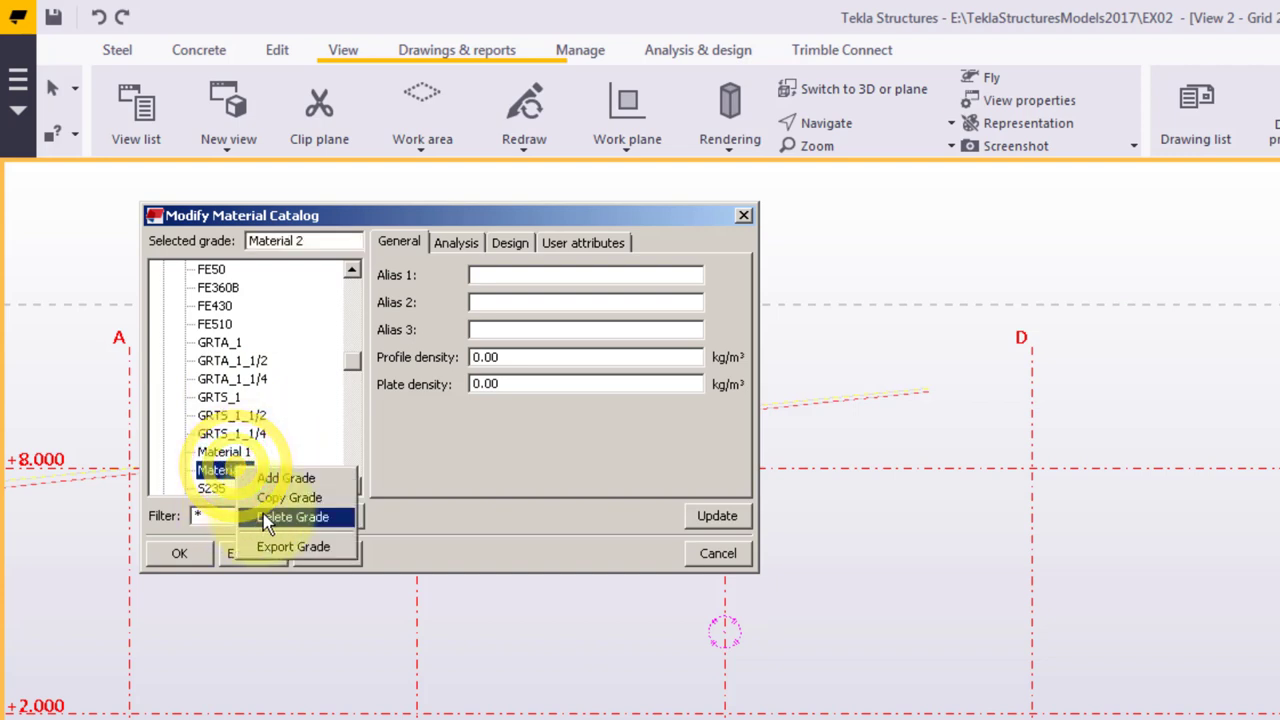
click(255, 517)
Step: Browse the steel grade list, selecting SN400A and TMCP325C
drag(351, 286, 361, 430)
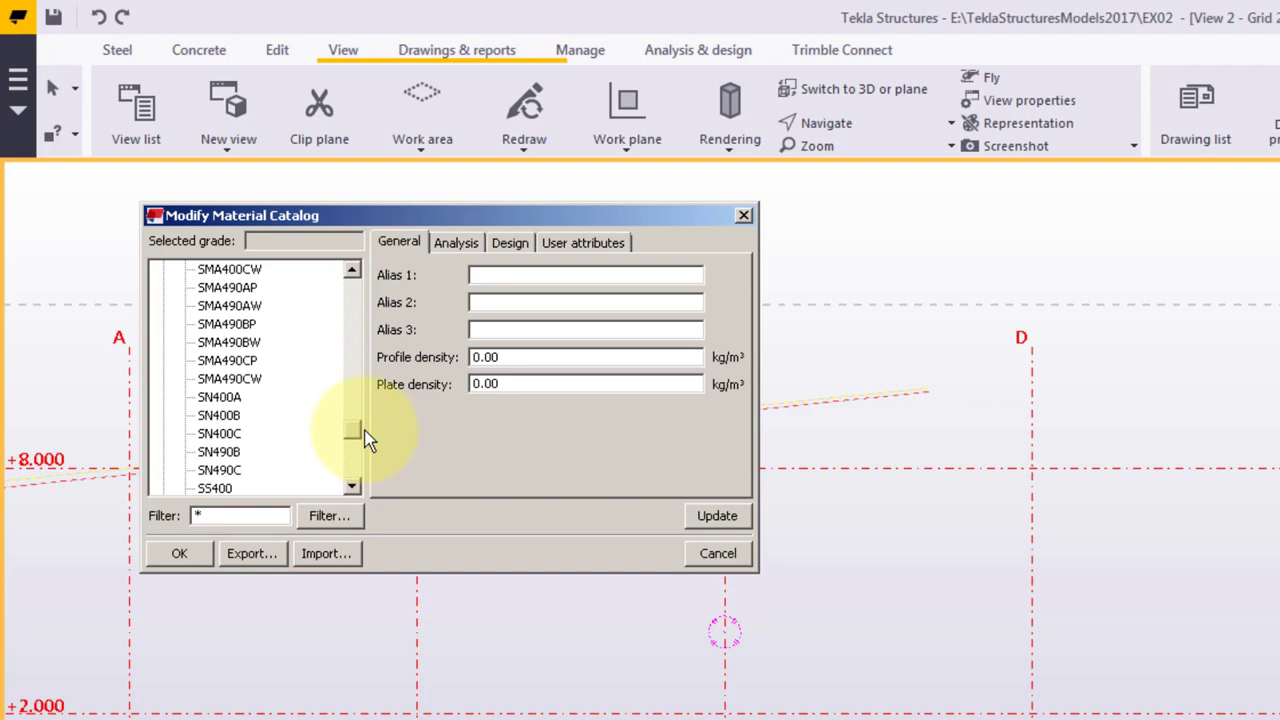
click(218, 398)
key(End)
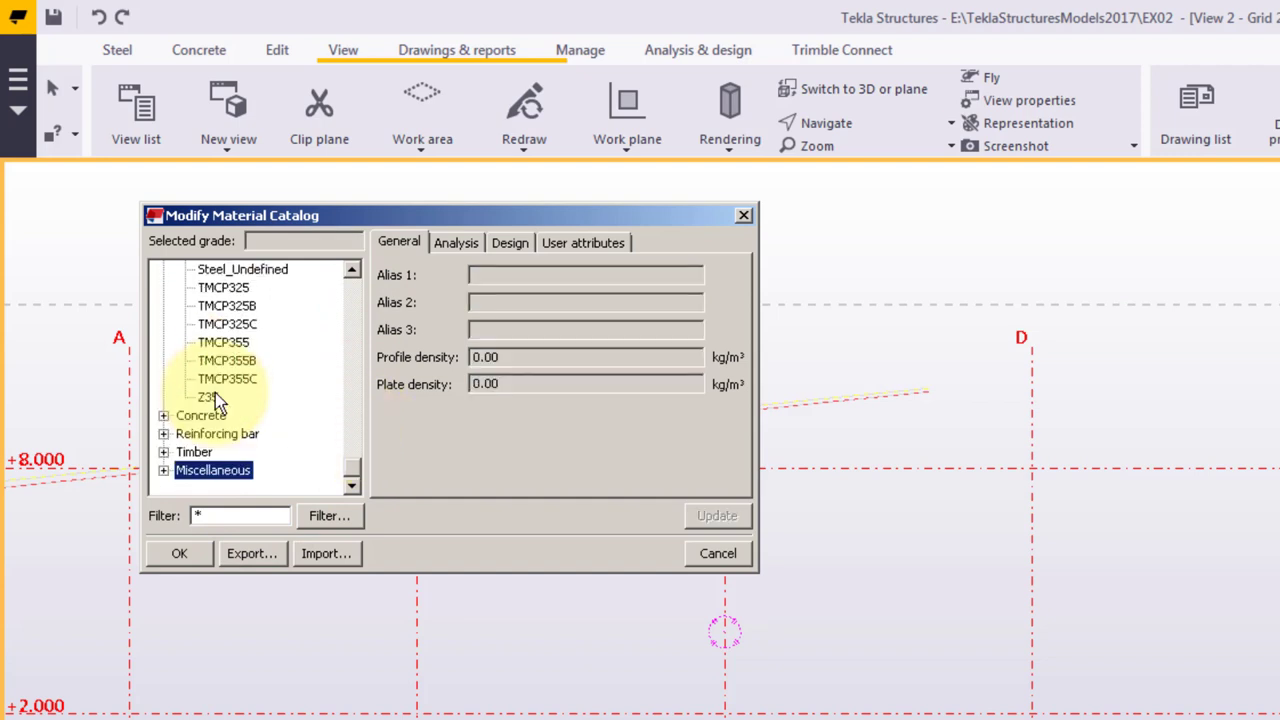
click(226, 326)
scroll(255, 348, up, 15)
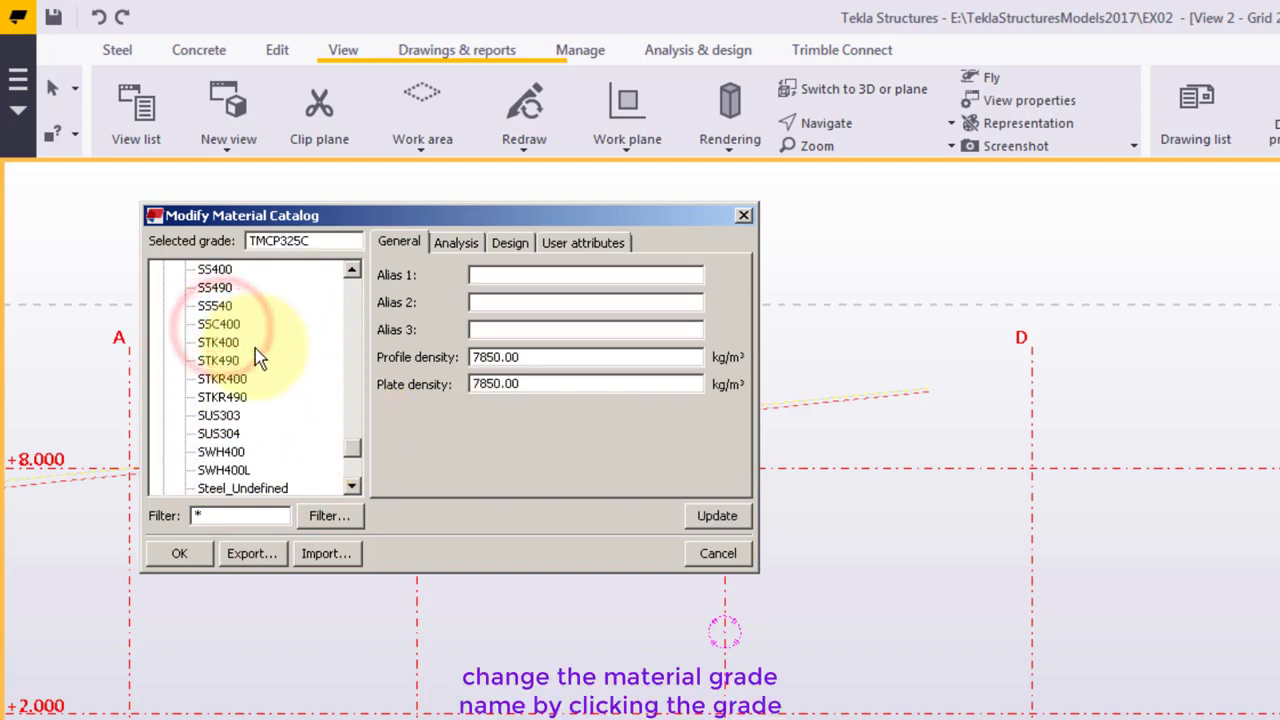
scroll(255, 360, up, 6)
scroll(257, 368, down, 2)
Step: Rename the new grade Material 1 to Q345B
click(226, 452)
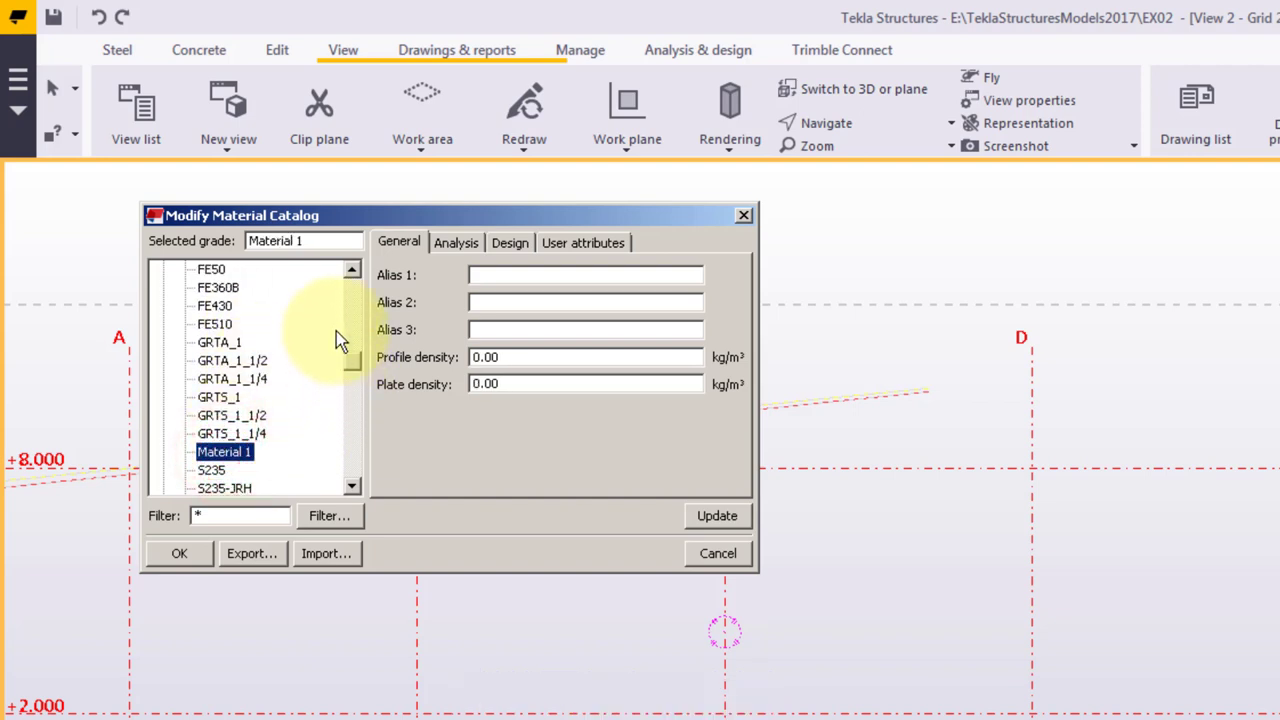
click(308, 242)
double_click(308, 242)
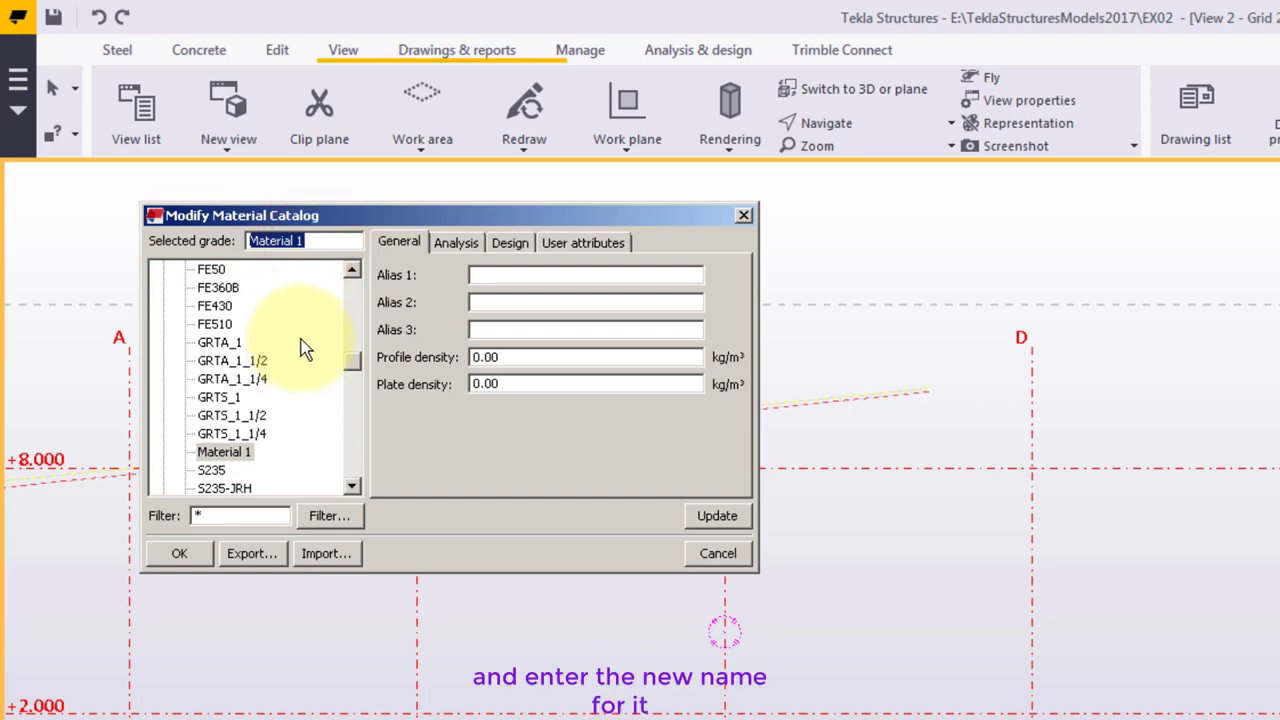
text(Q345B)
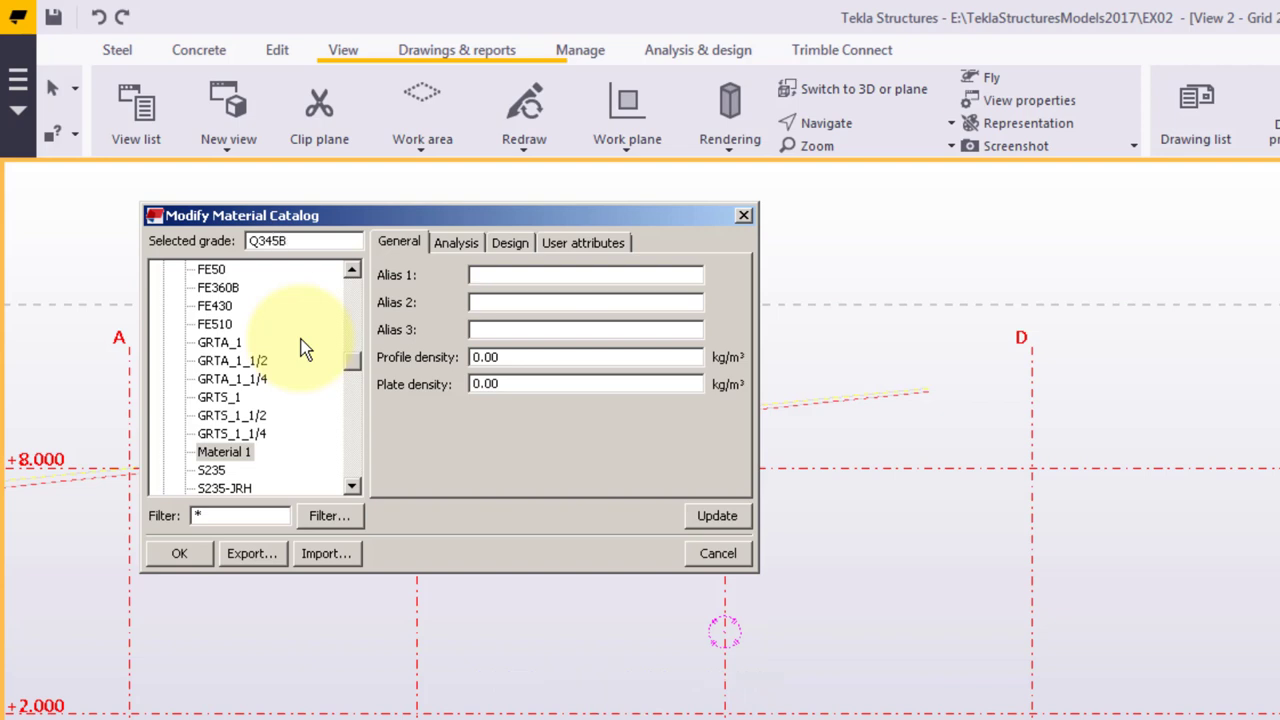
click(505, 357)
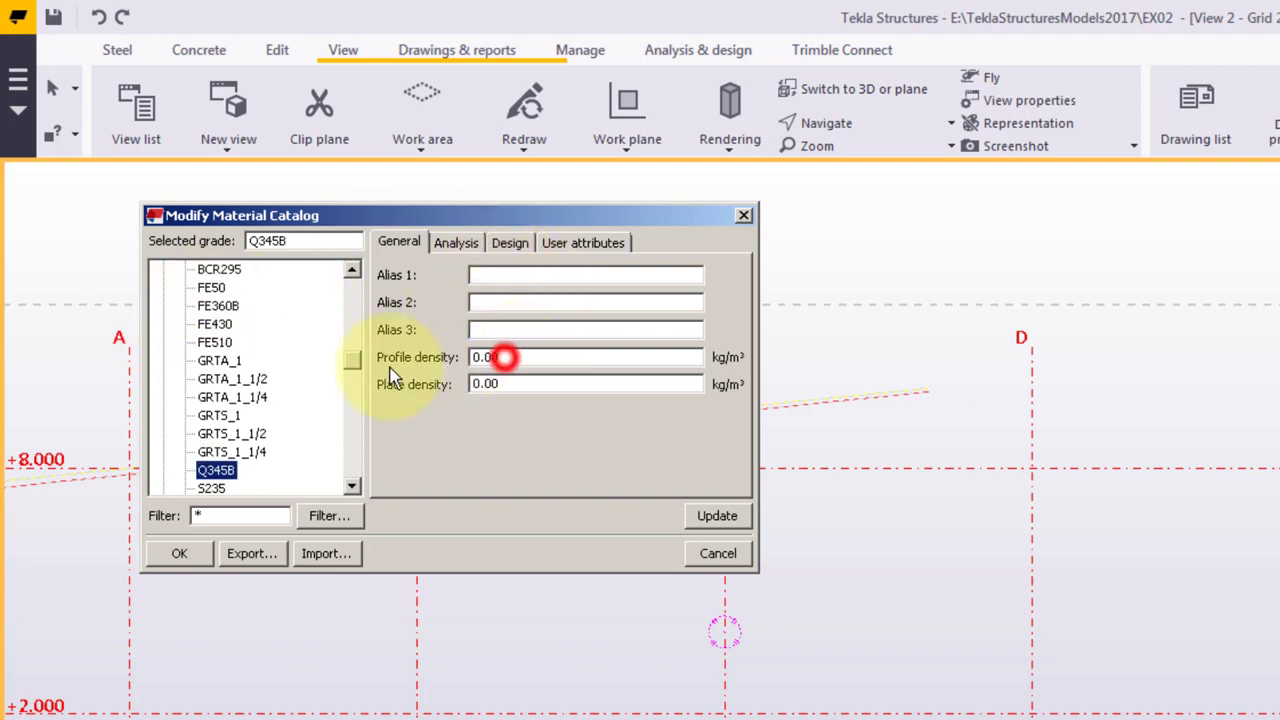
Step: Enter 7850 kg/m³ for the profile and plate densities
double_click(520, 357)
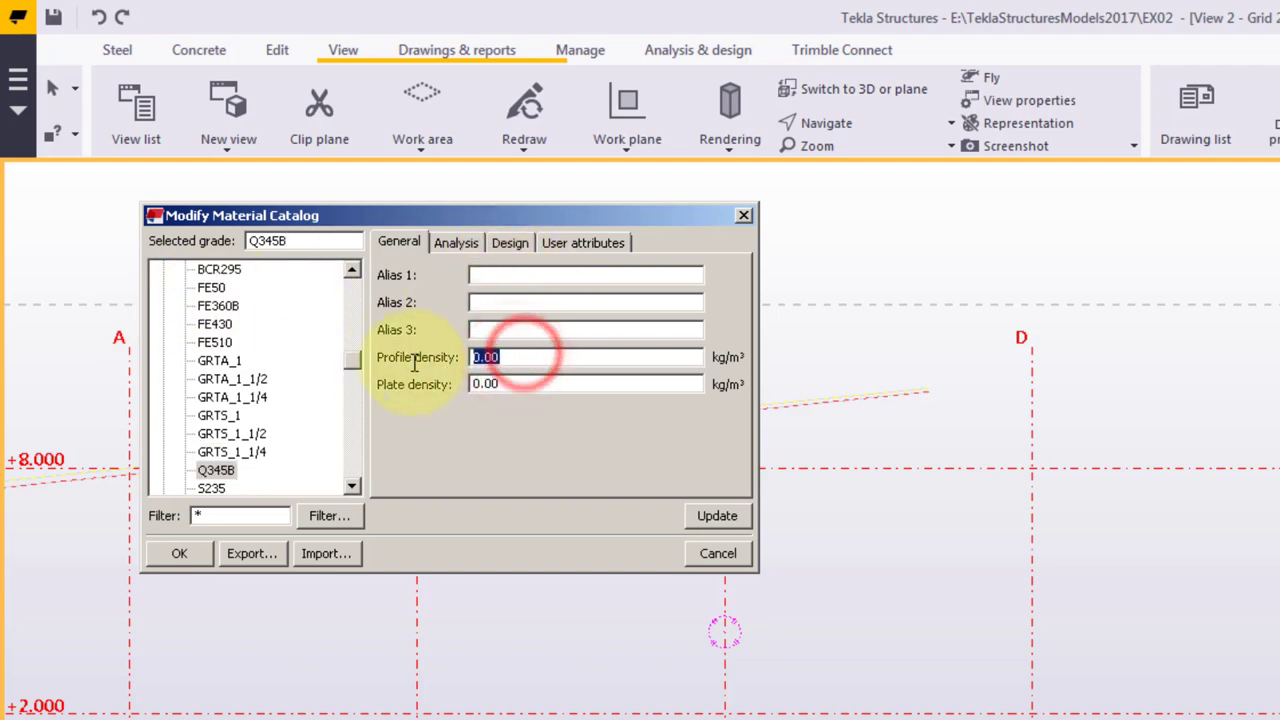
text(785)
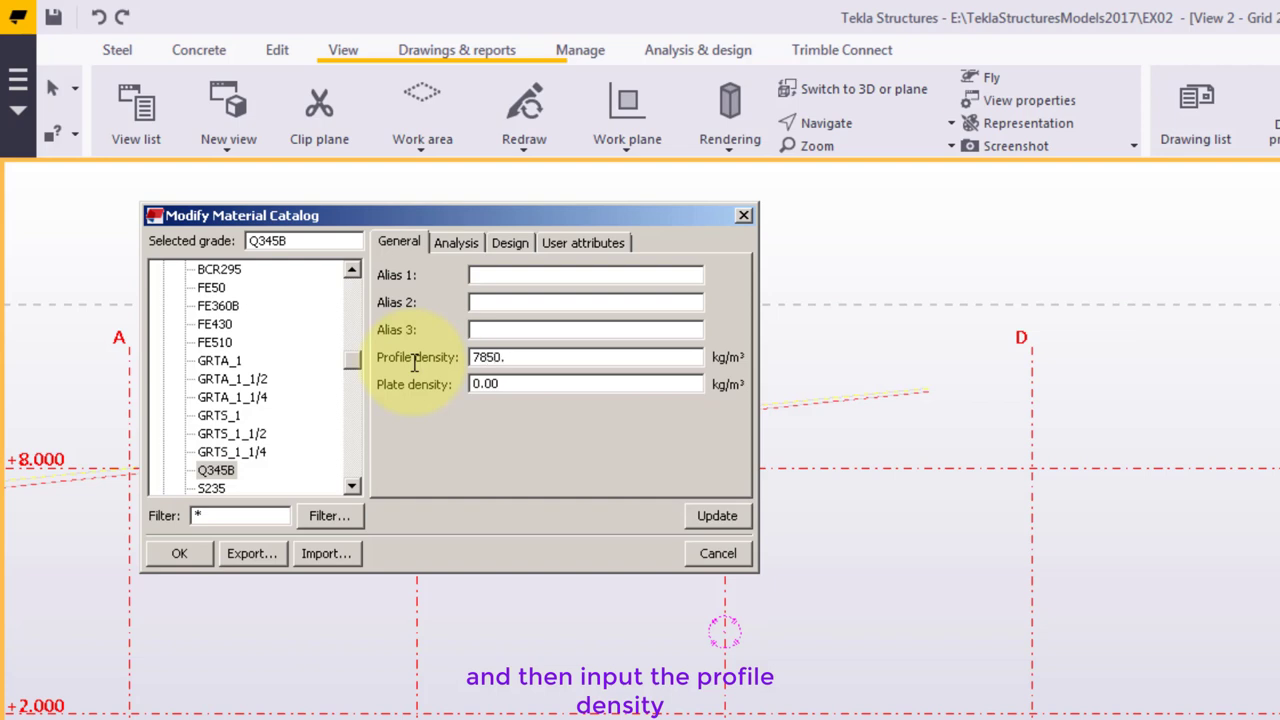
double_click(520, 384)
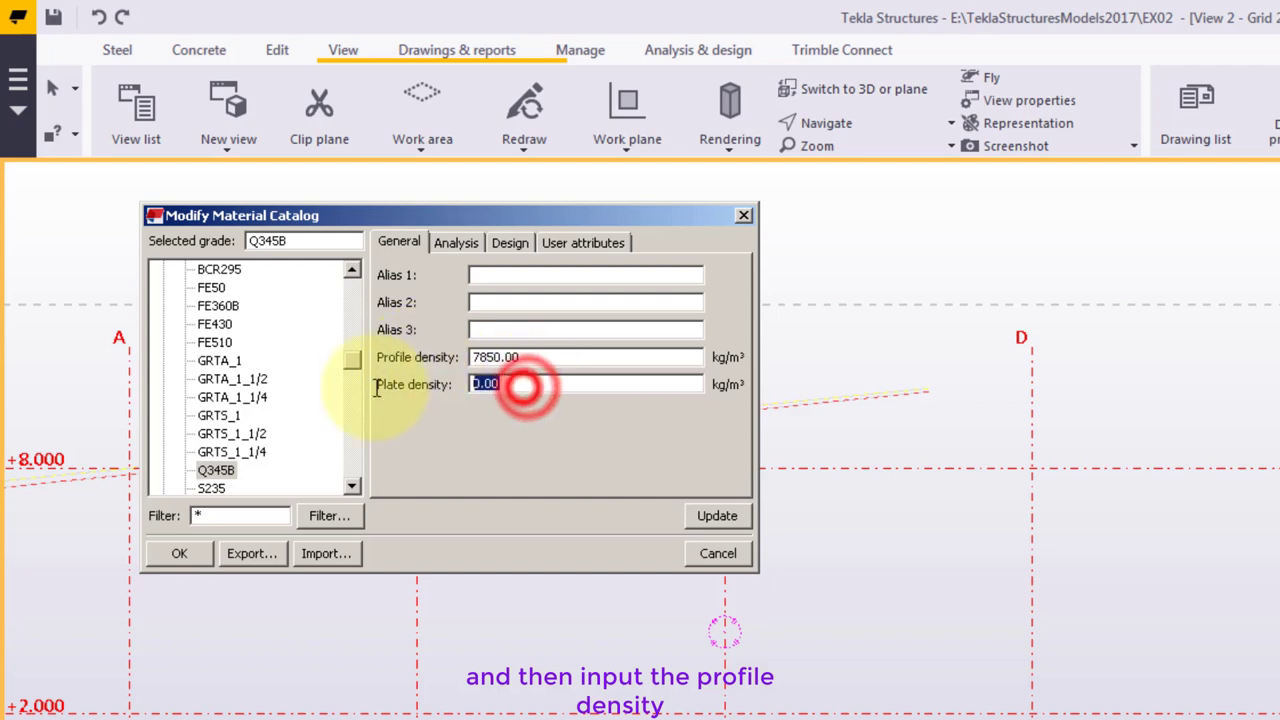
text(78)
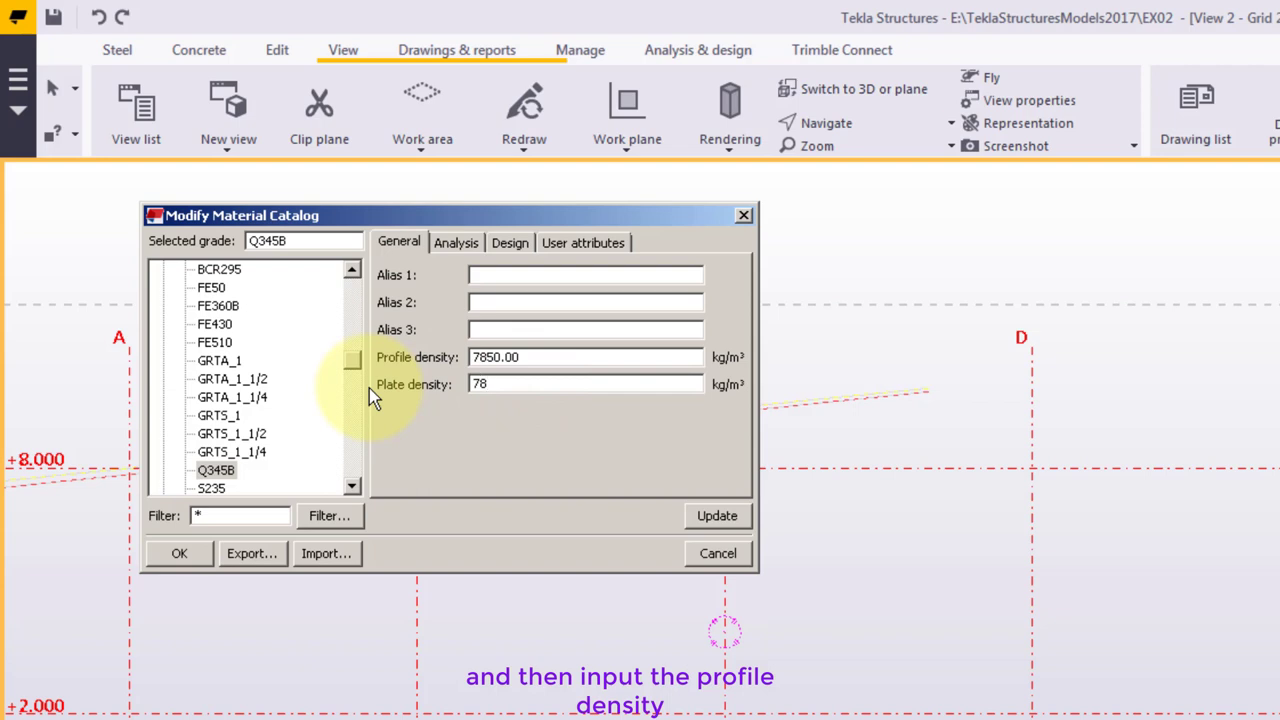
text(50.00)
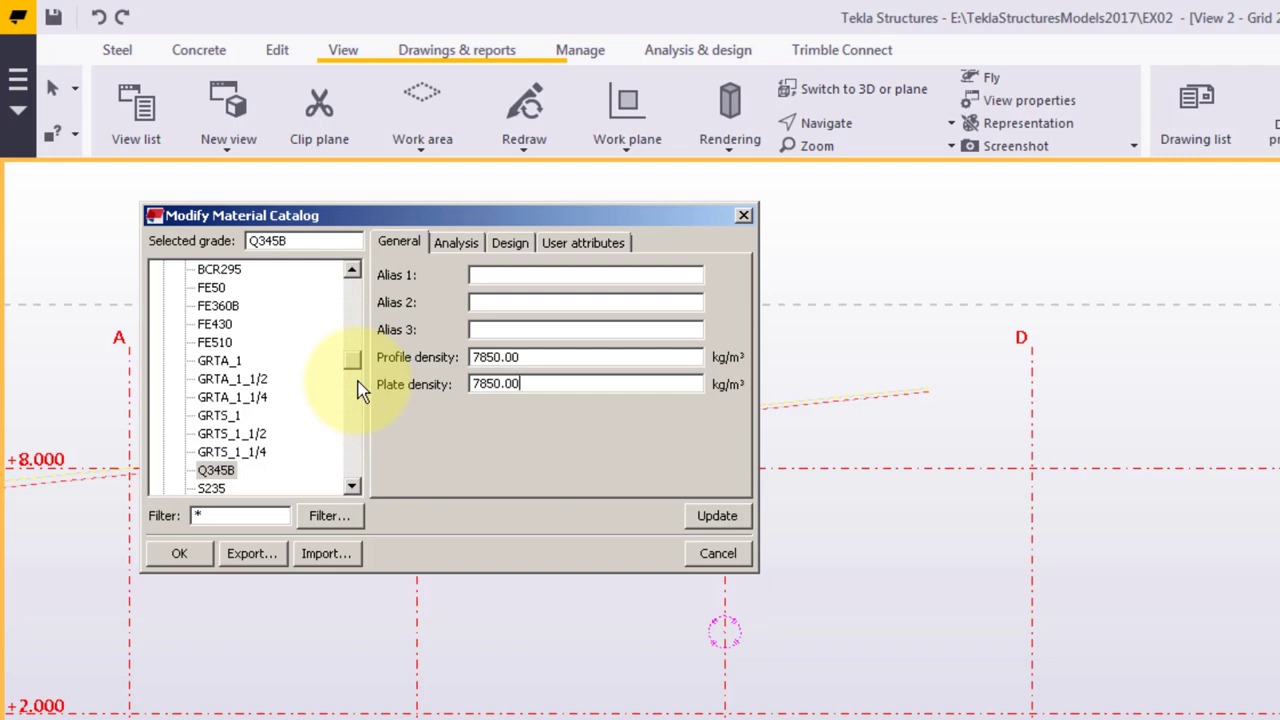
Step: Apply the new densities and review Q345B's Analysis, Design and User attributes tabs
click(716, 512)
click(470, 246)
click(509, 243)
click(580, 243)
click(408, 242)
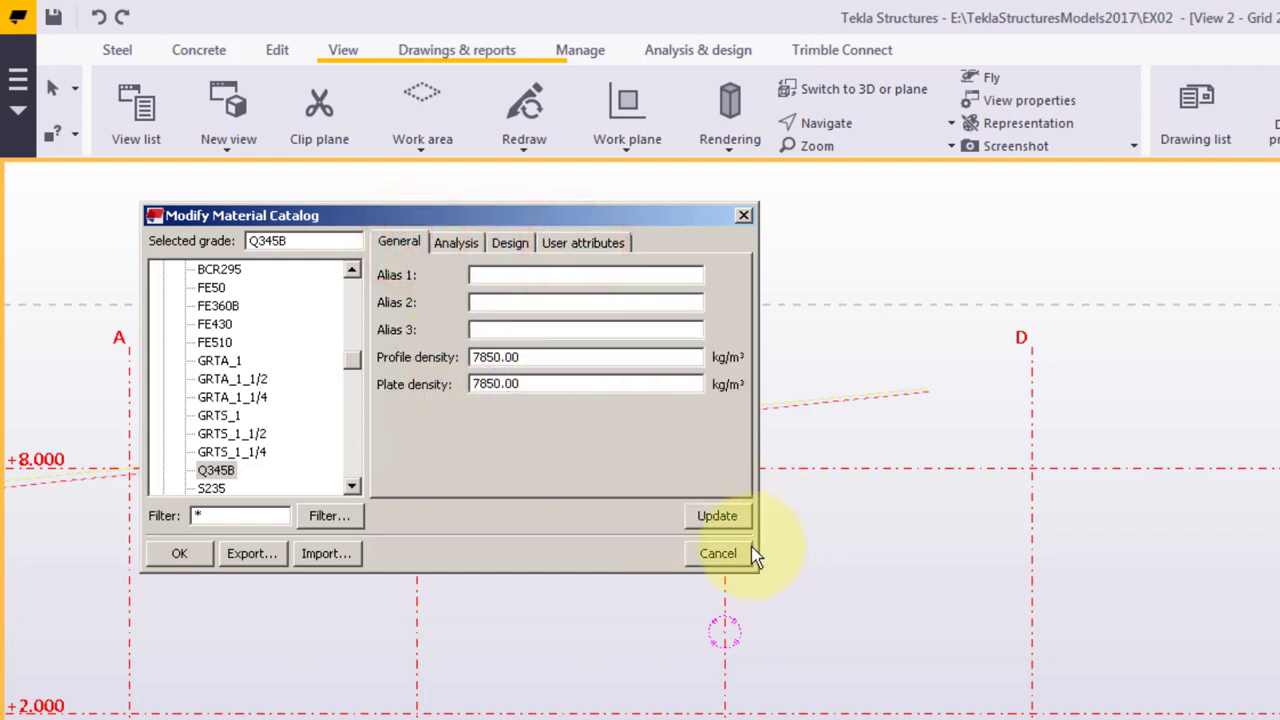
Step: Update Q345B, close the catalog with OK and confirm saving to the model folder
click(718, 517)
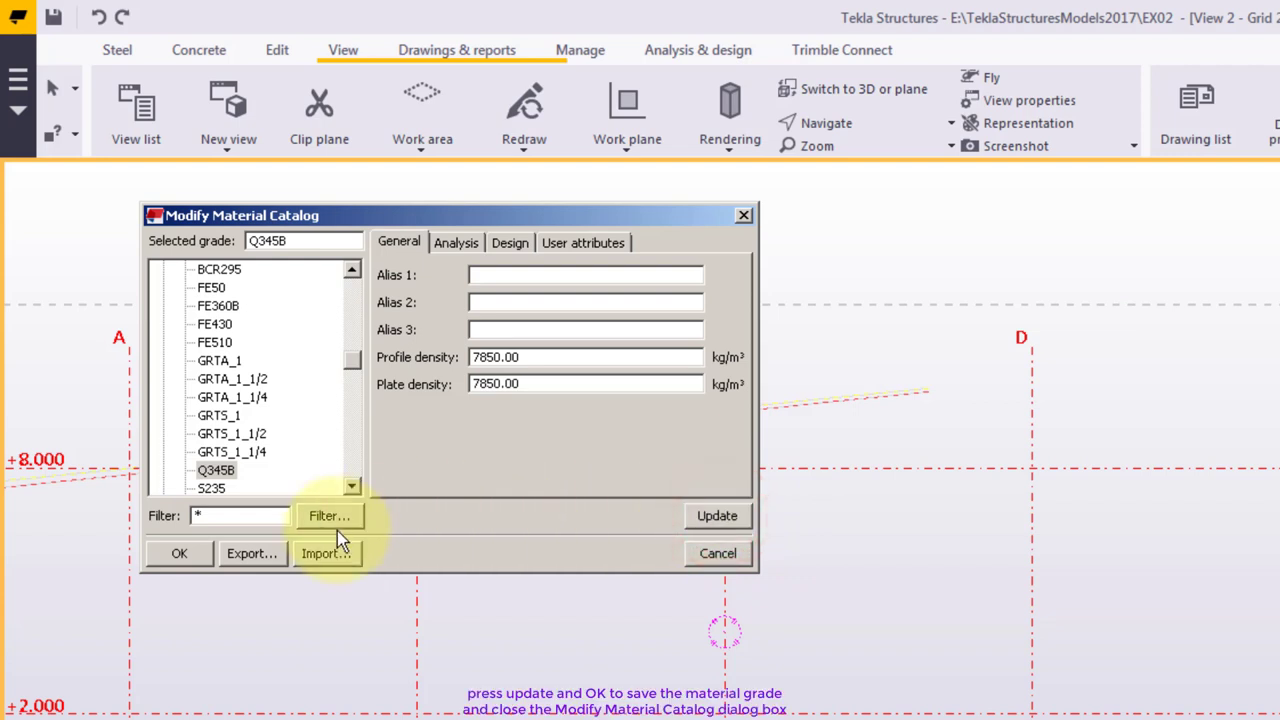
click(720, 518)
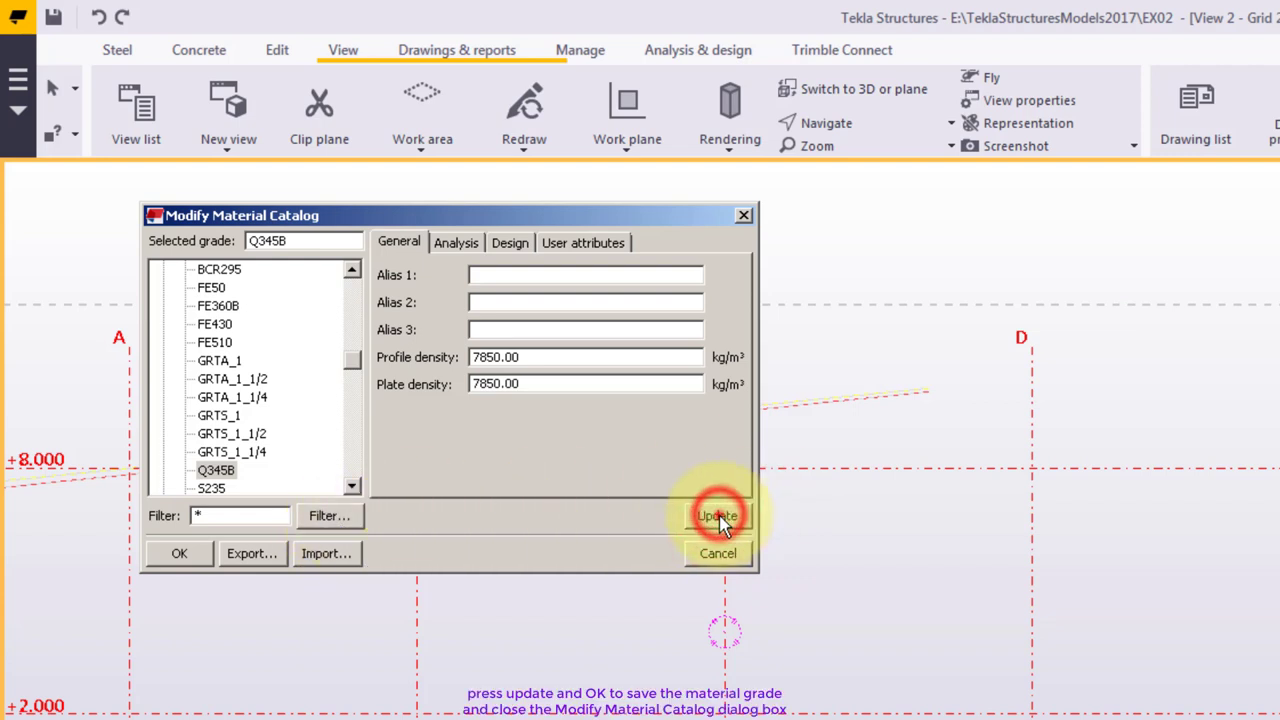
click(180, 560)
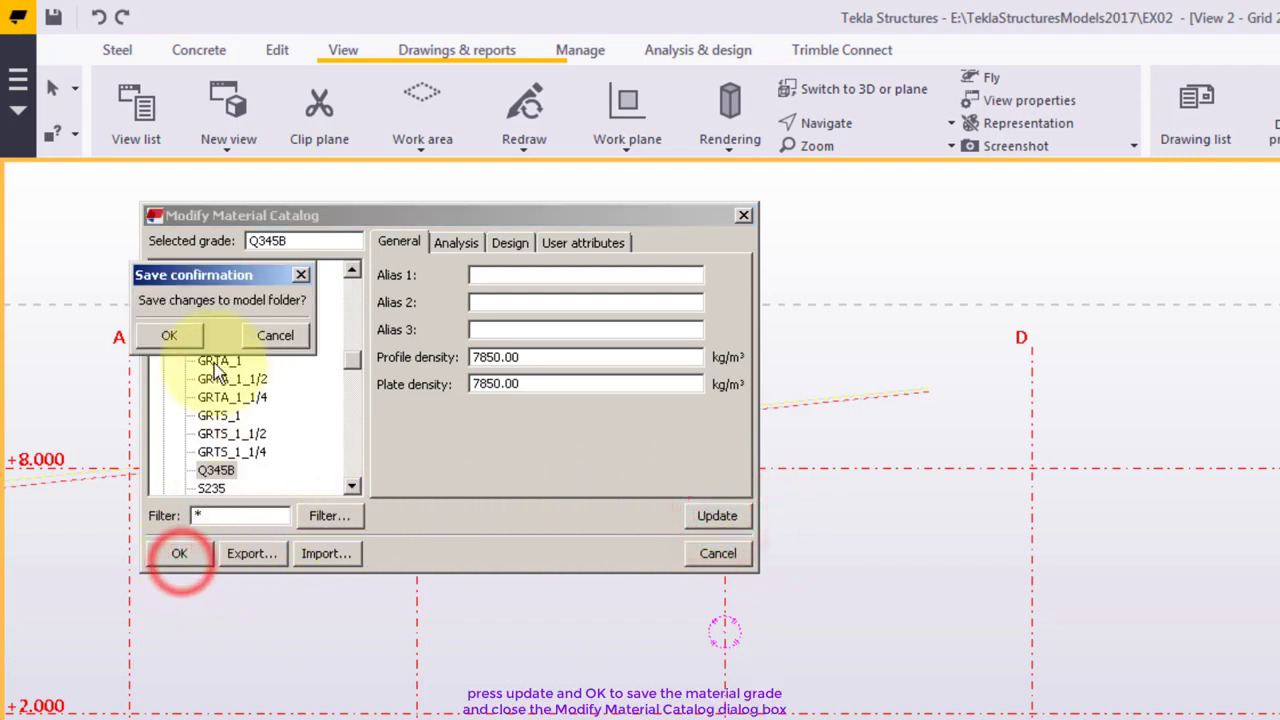
click(177, 338)
middle_drag(450, 504, 551, 569)
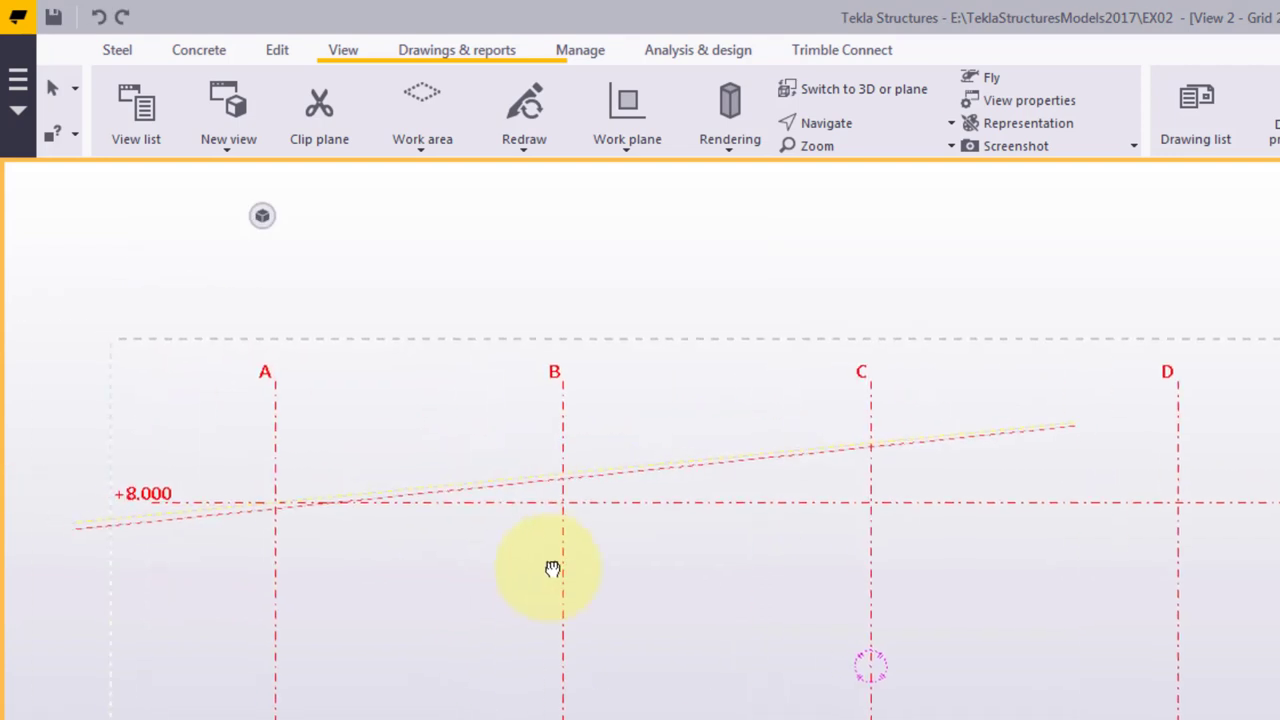
scroll(351, 551, up, 3)
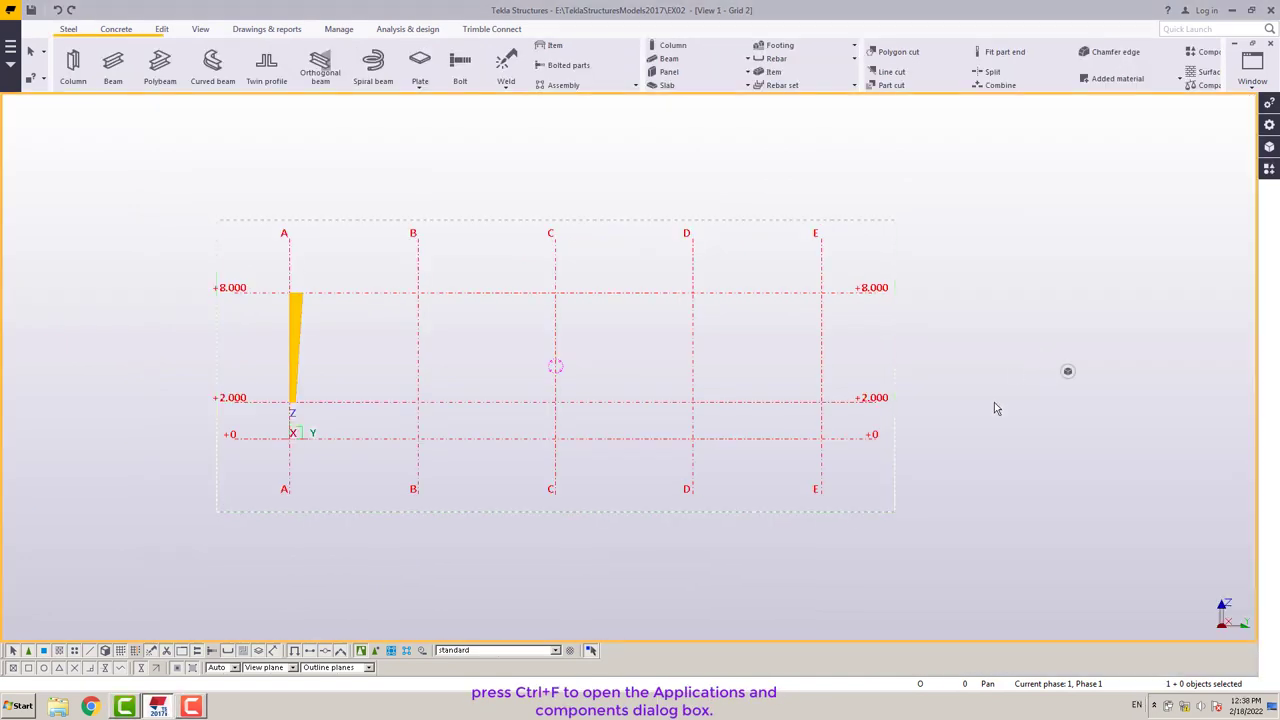
Step: Search the component catalogue for 's94' and open the PEB Tapered Section (S94) settings
key(ctrl+f)
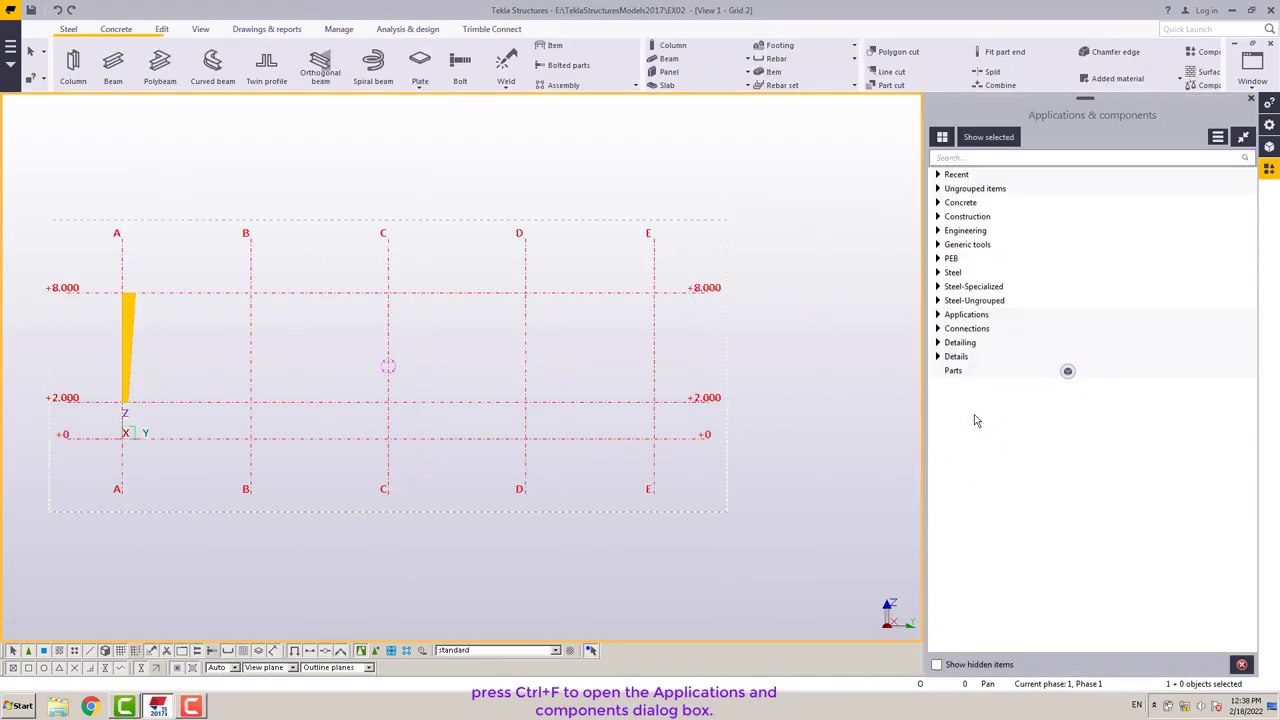
click(951, 158)
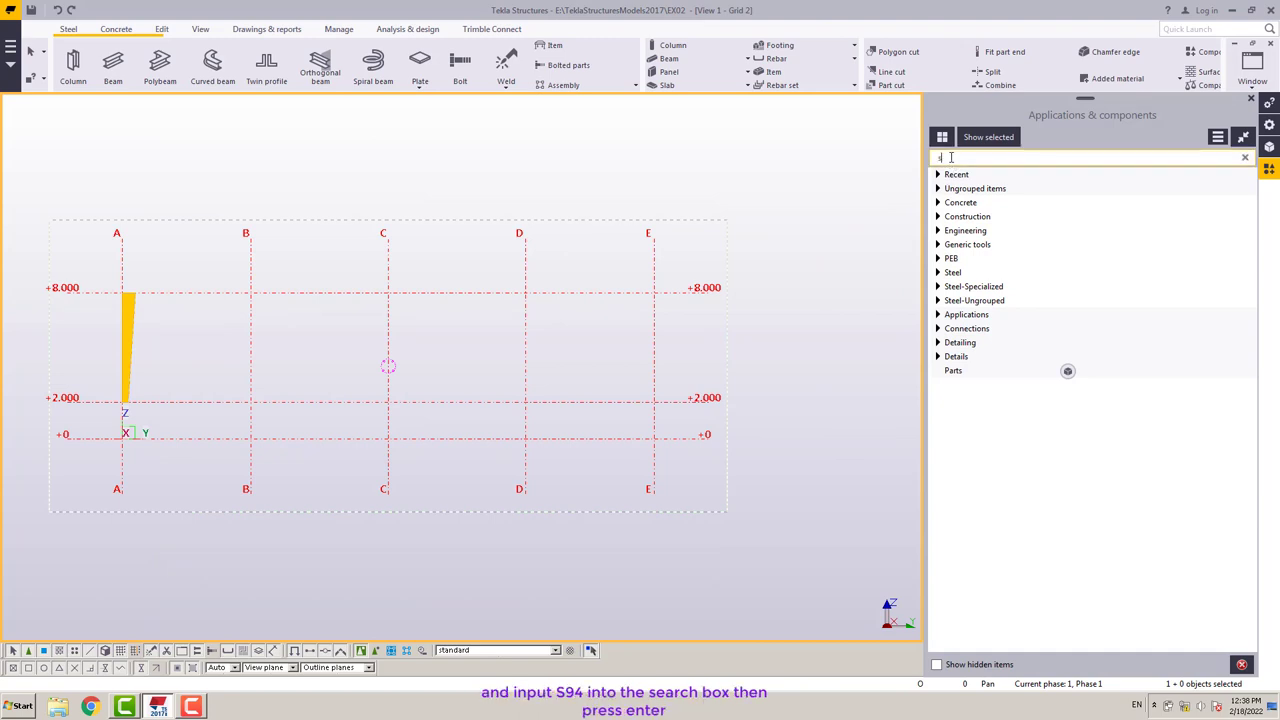
text(s94)
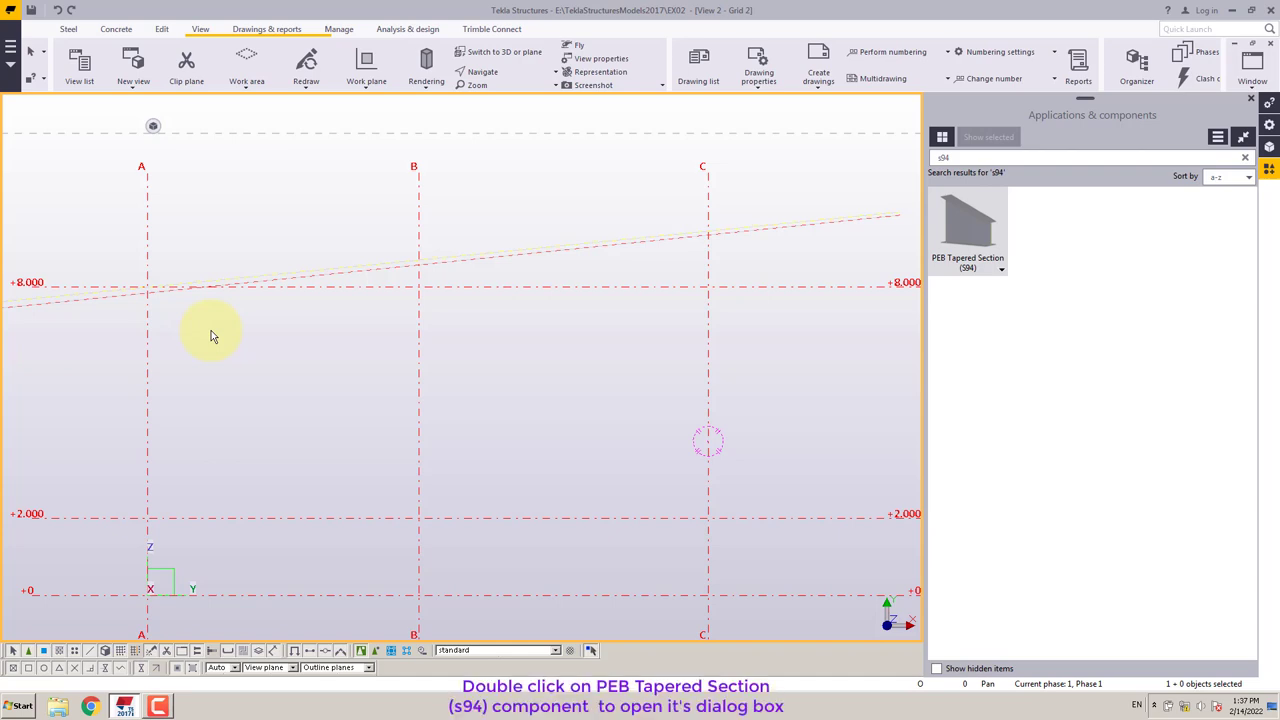
scroll(222, 312, down, 3)
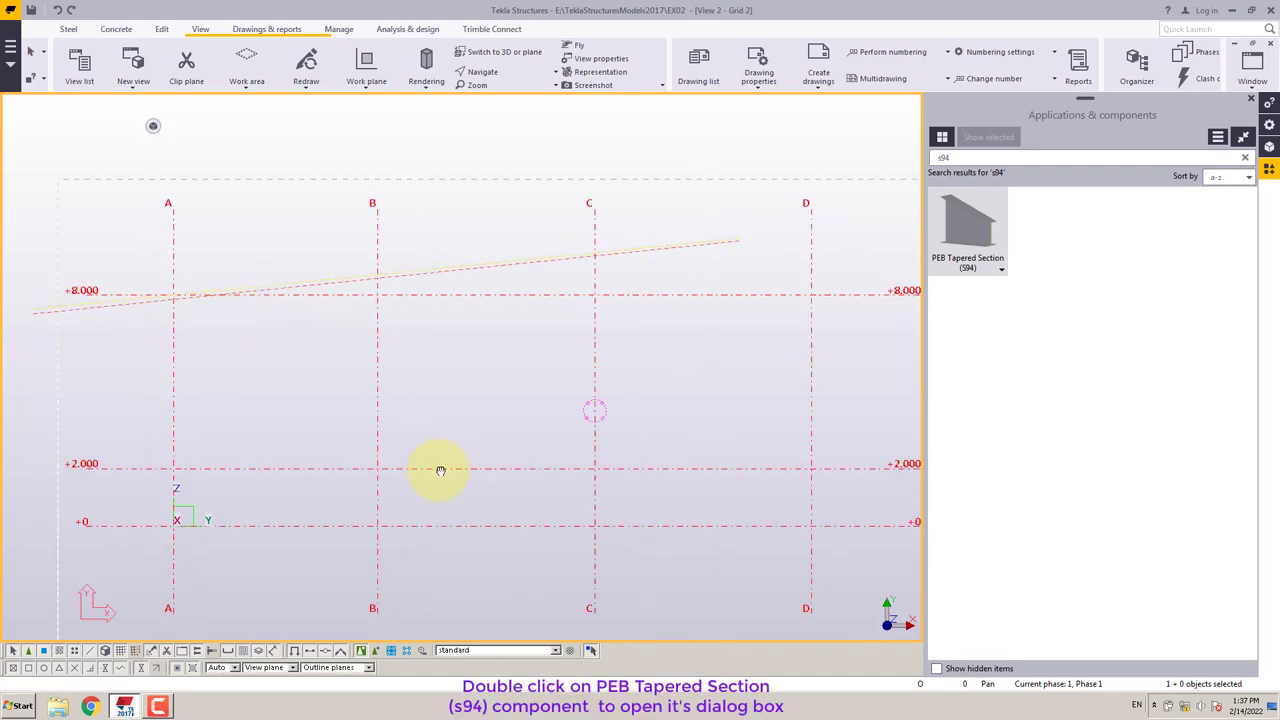
middle_drag(429, 451, 435, 409)
double_click(943, 224)
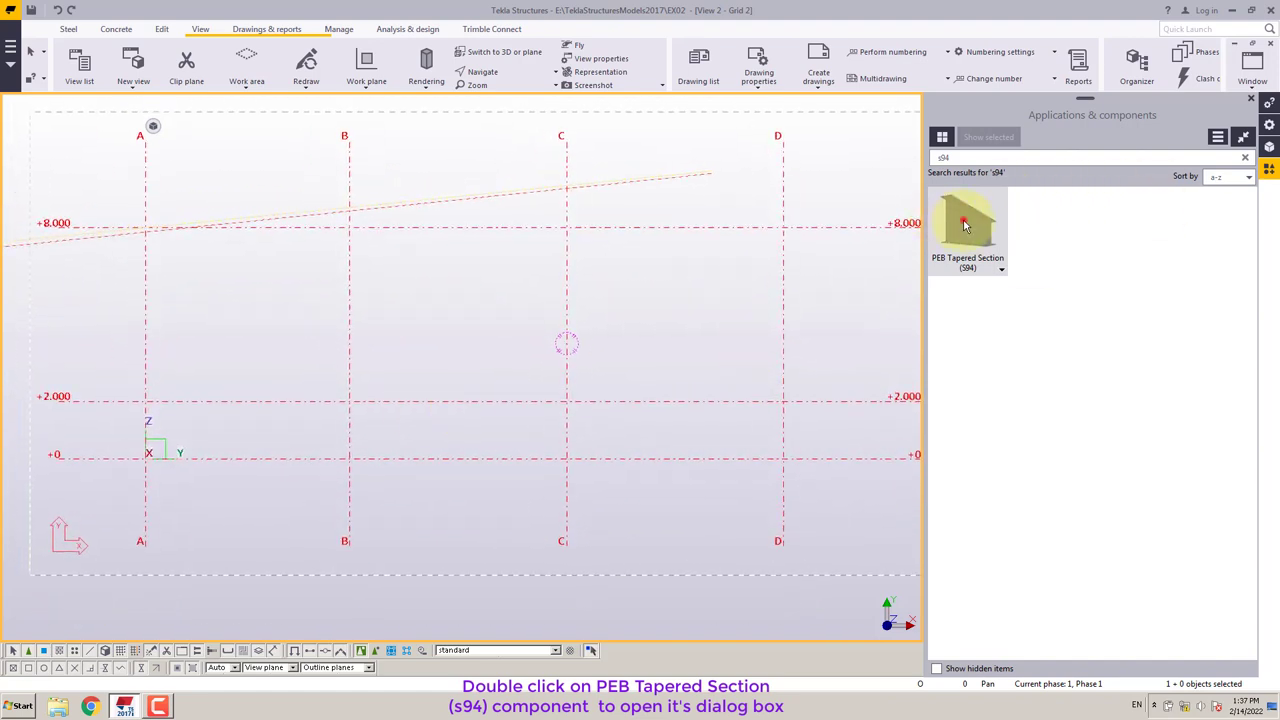
Step: Enter web heights of 700 at the top and 300 at the bottom on the Picture tab
click(313, 271)
double_click(316, 279)
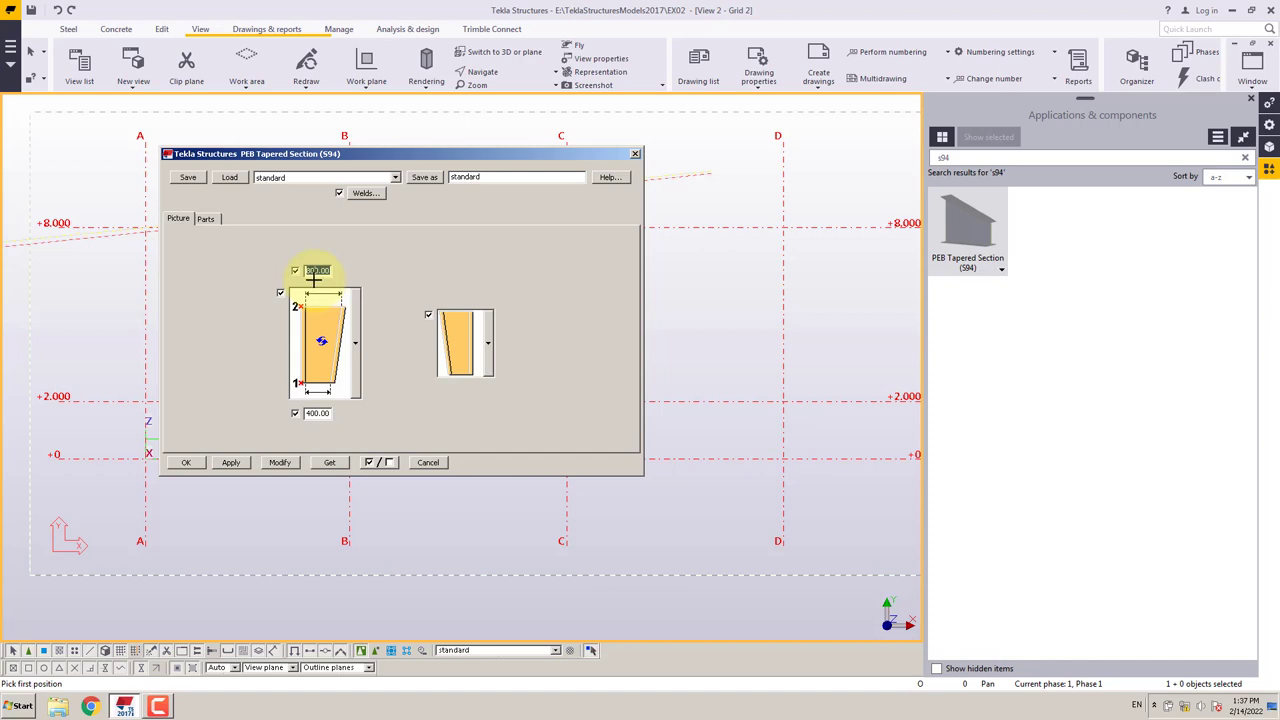
text(5)
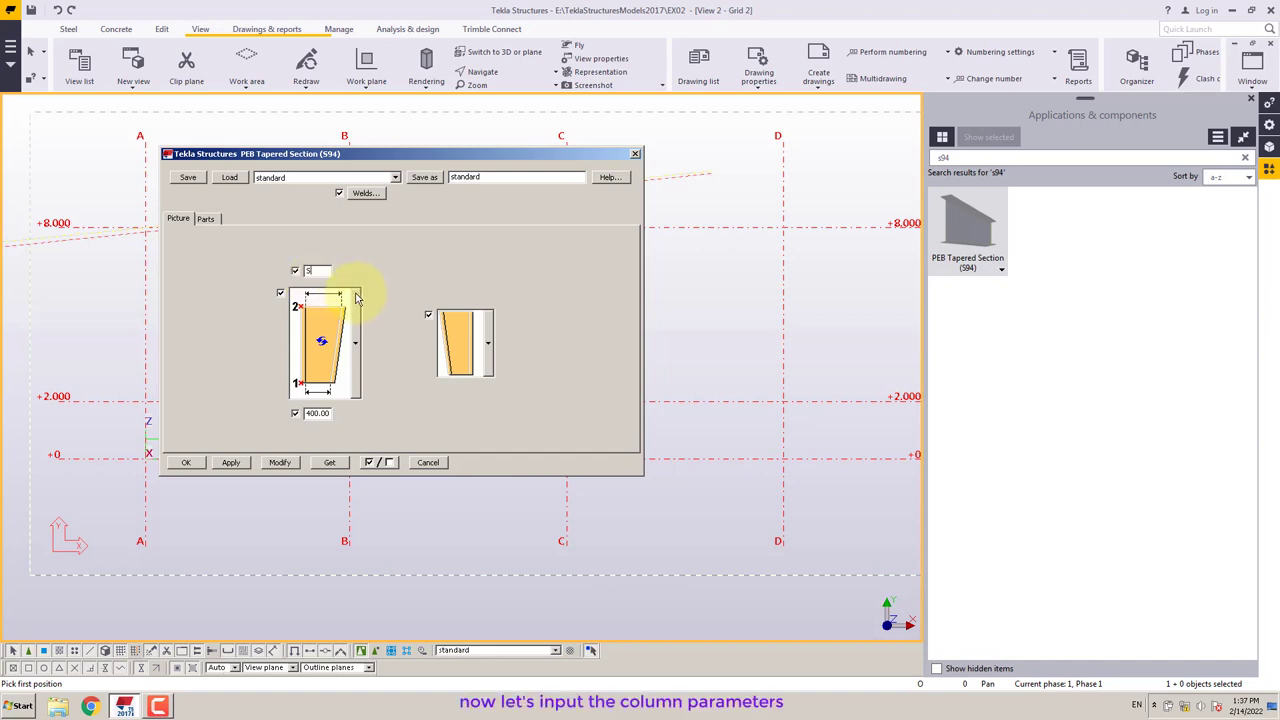
double_click(313, 270)
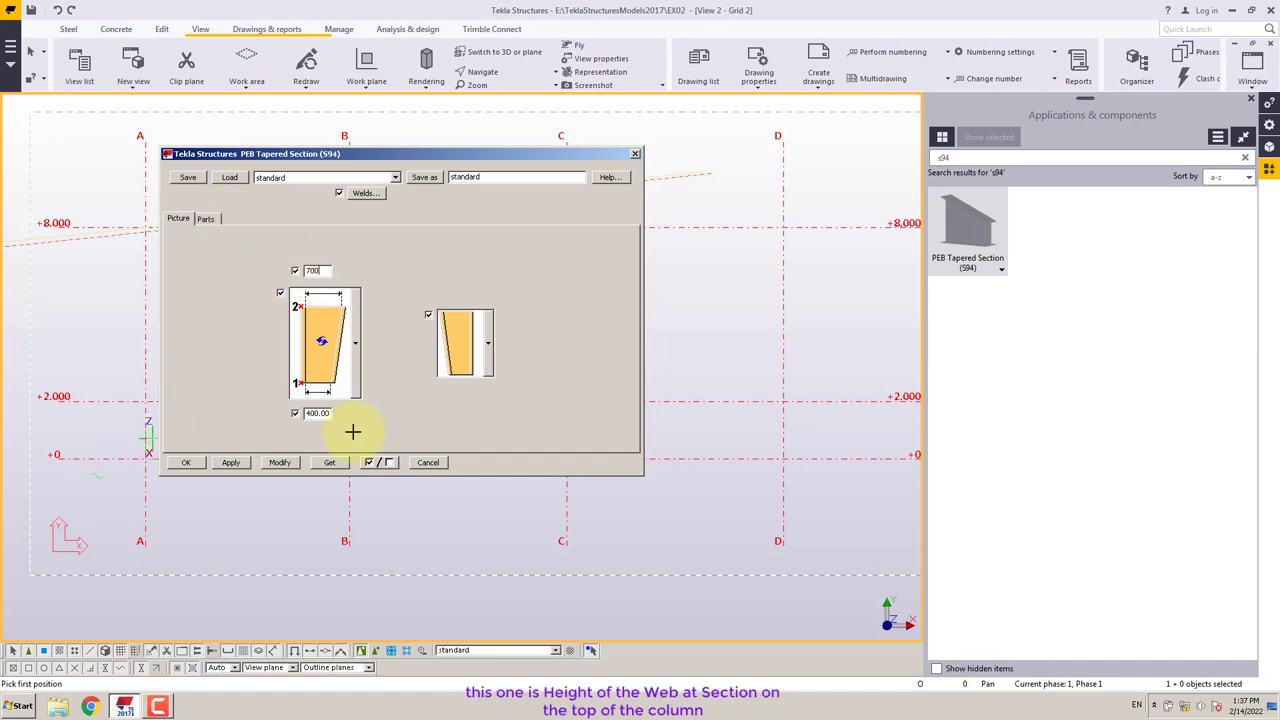
click(312, 414)
double_click(312, 414)
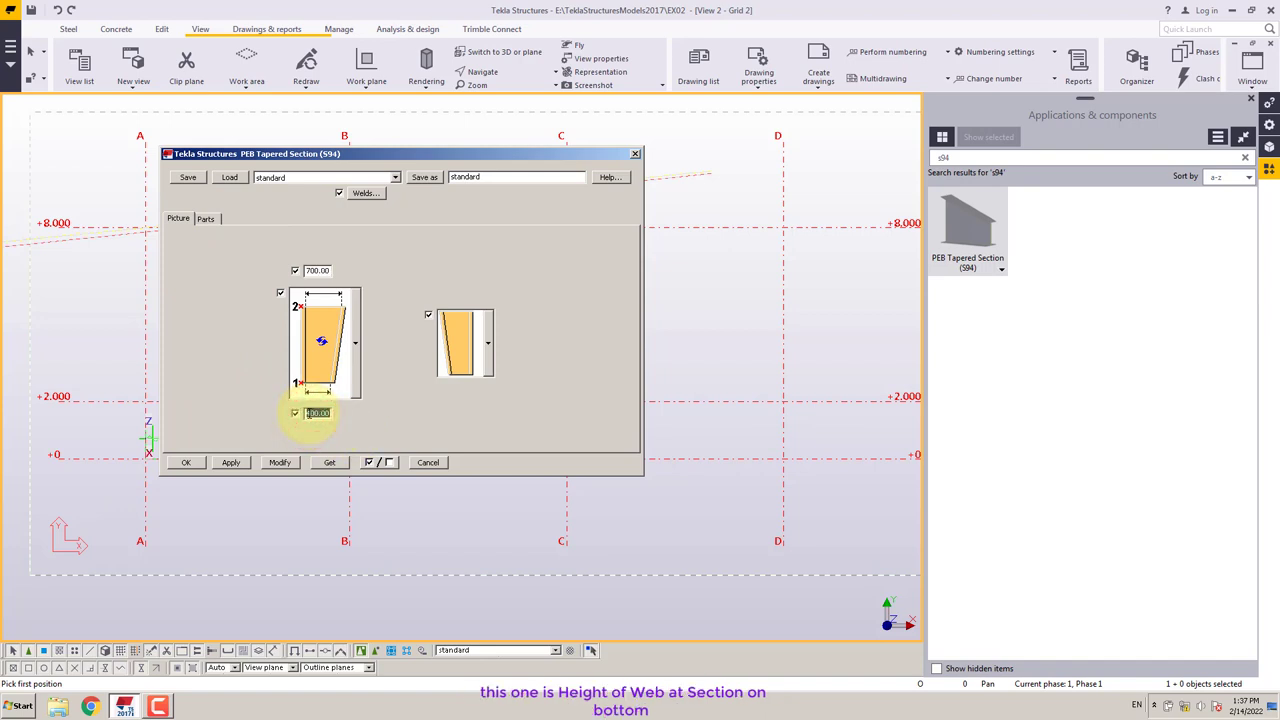
text(300)
Step: On the Parts tab, set web thickness to 5 and both flange thicknesses to 10
click(206, 219)
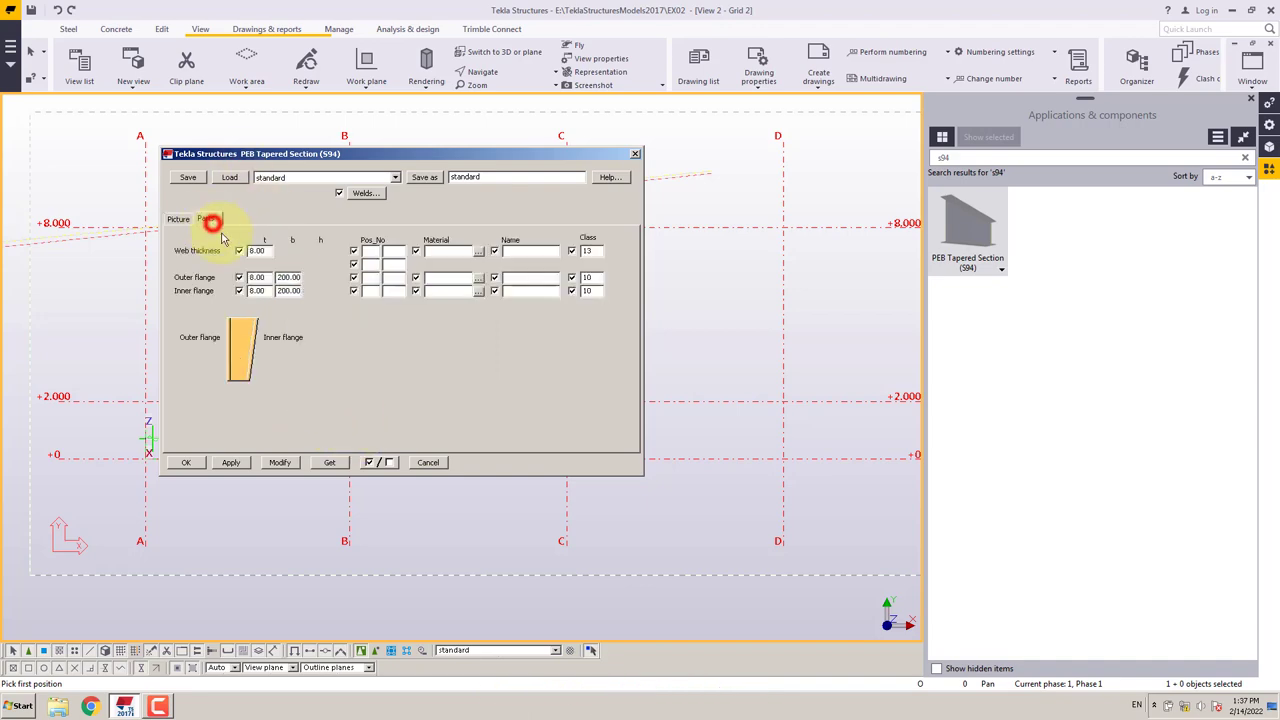
double_click(256, 250)
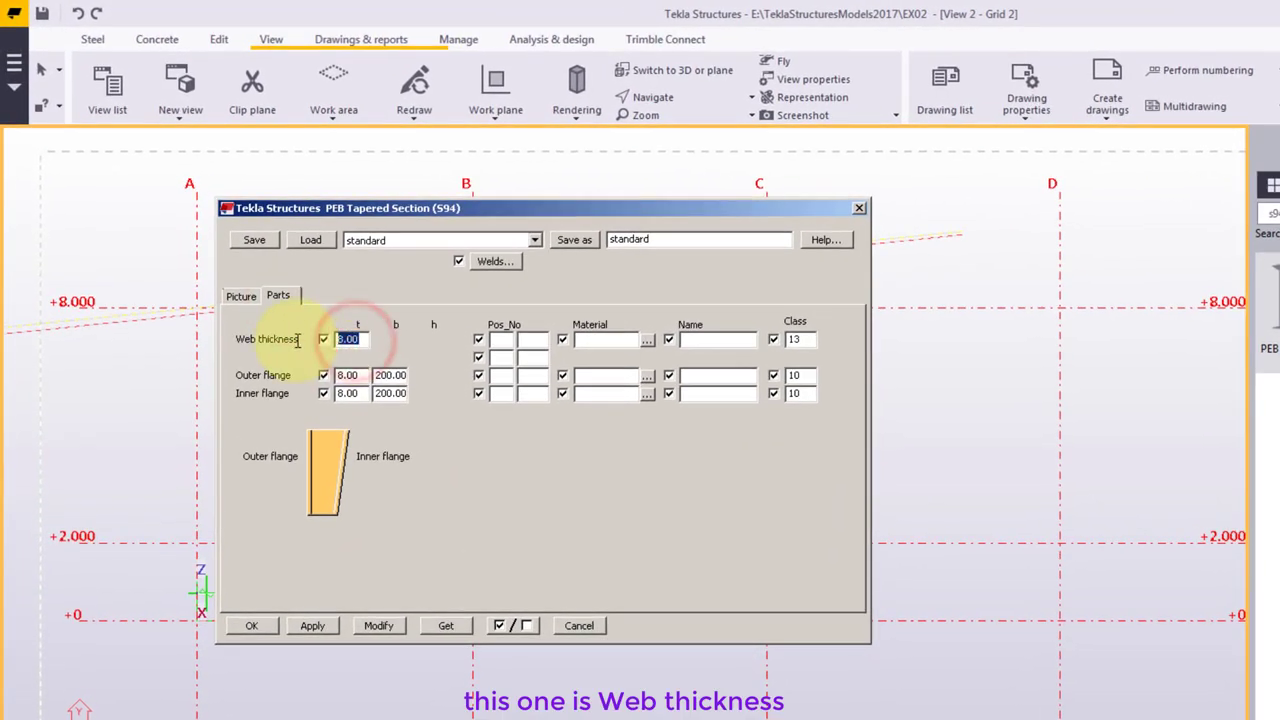
text(5.00)
double_click(352, 375)
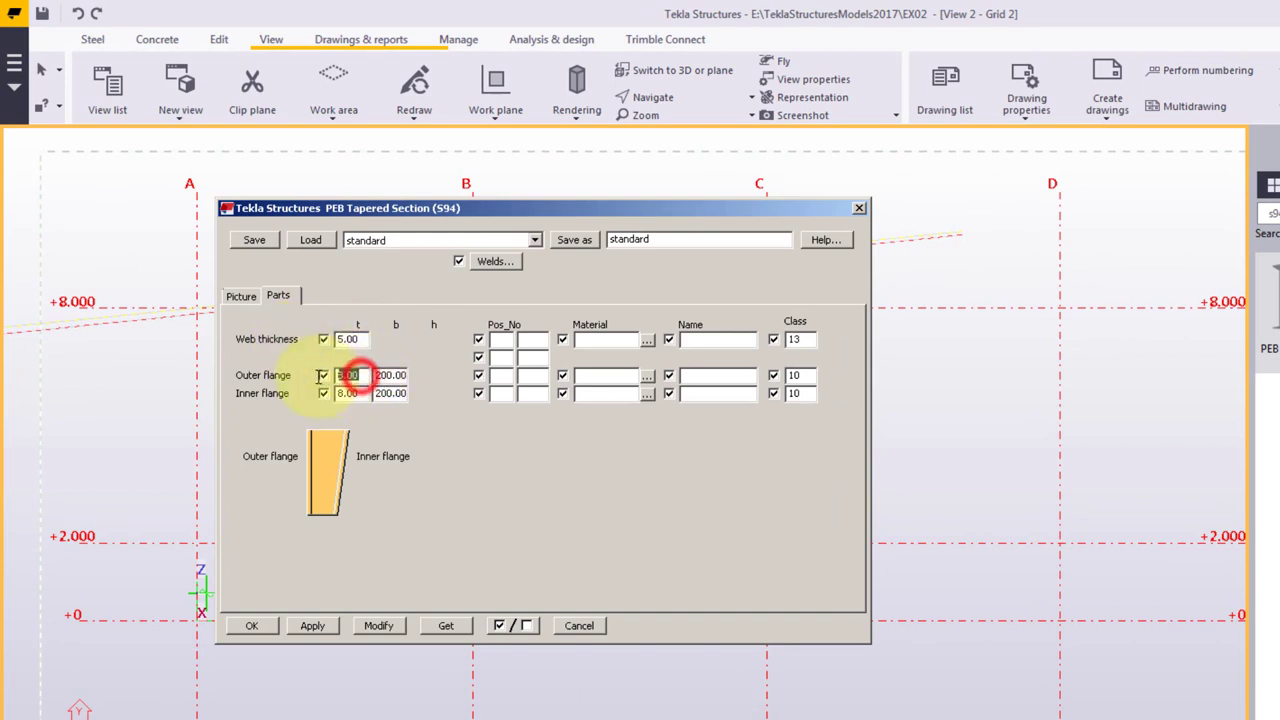
text(10.)
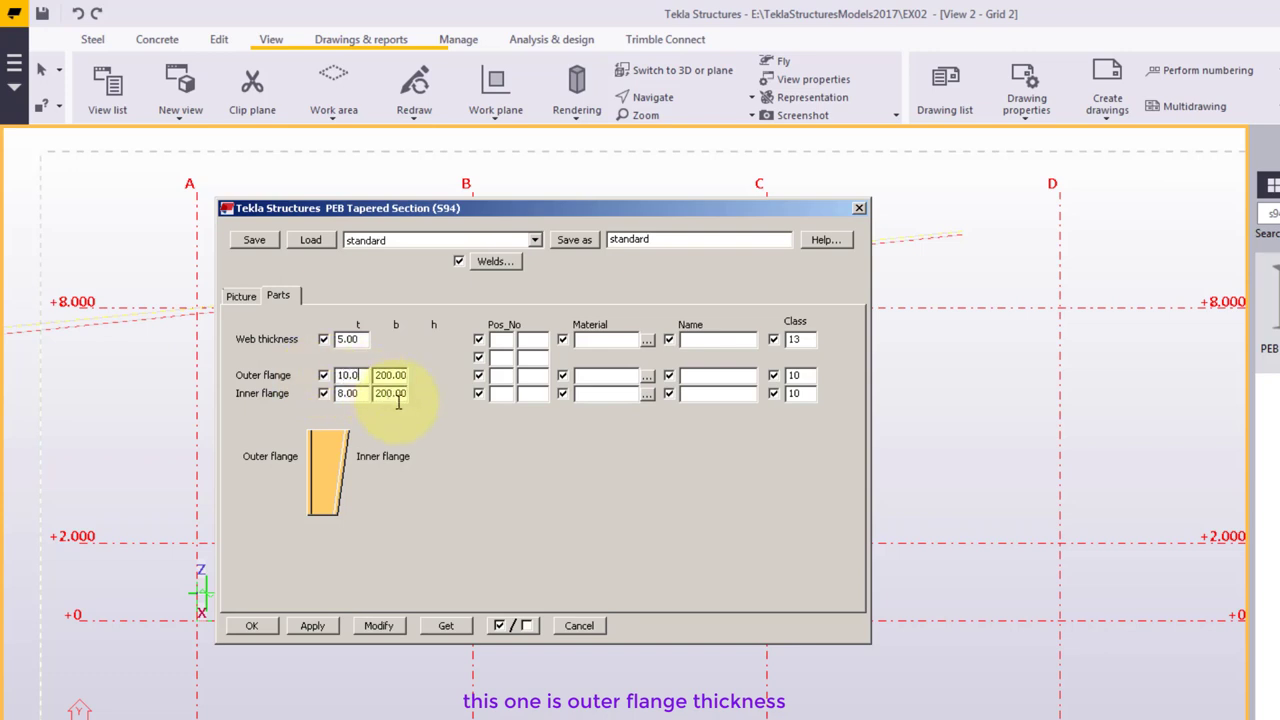
text(00)
double_click(350, 393)
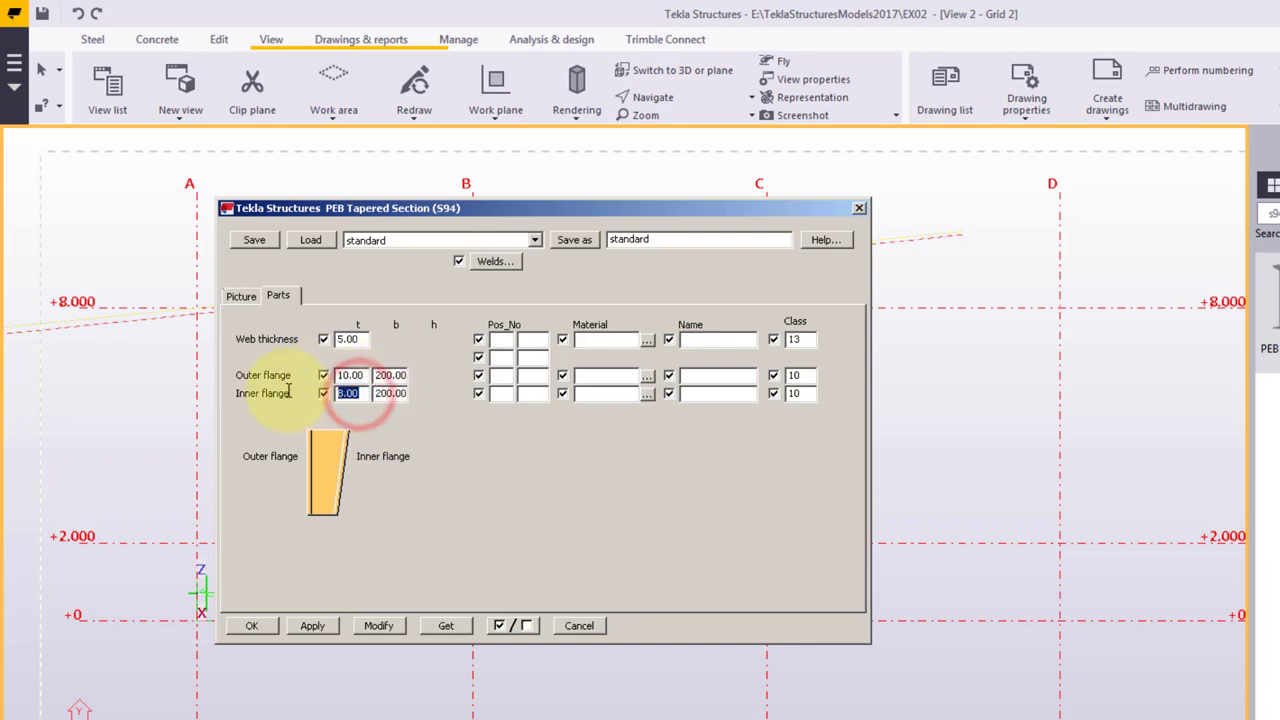
text(10.00)
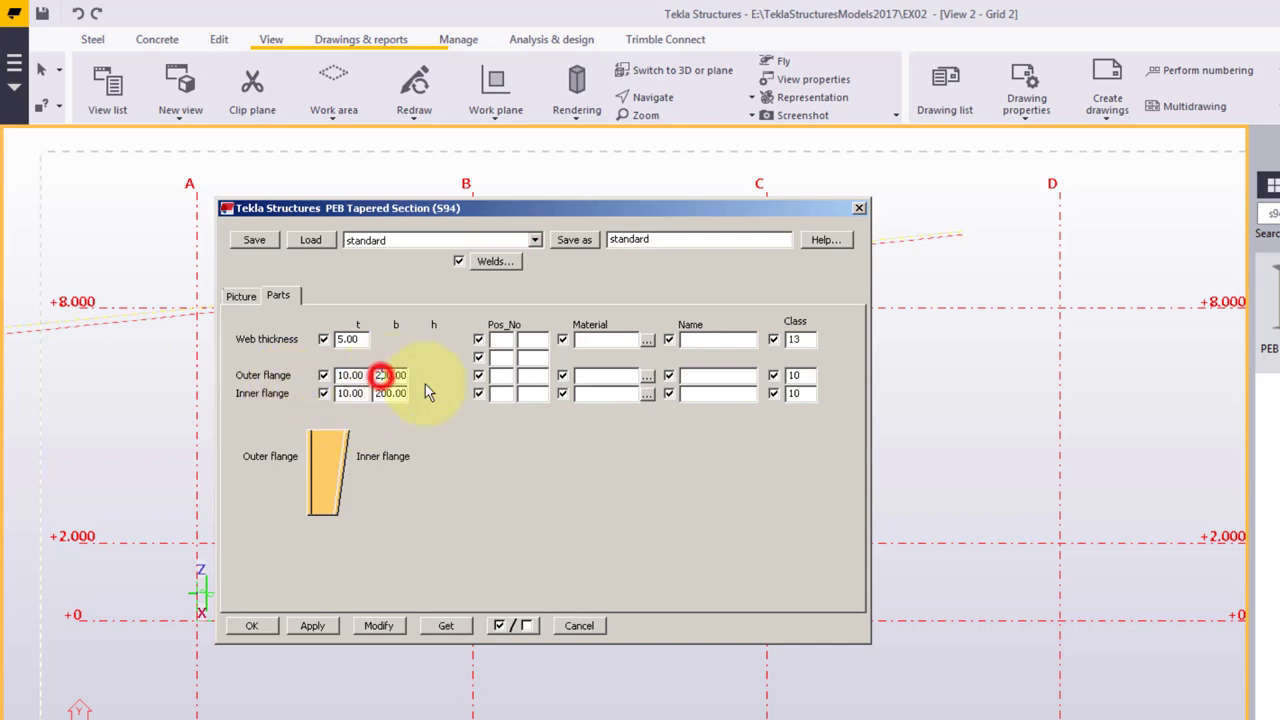
Step: Set both outer and inner flange widths to 185
text(185.00)
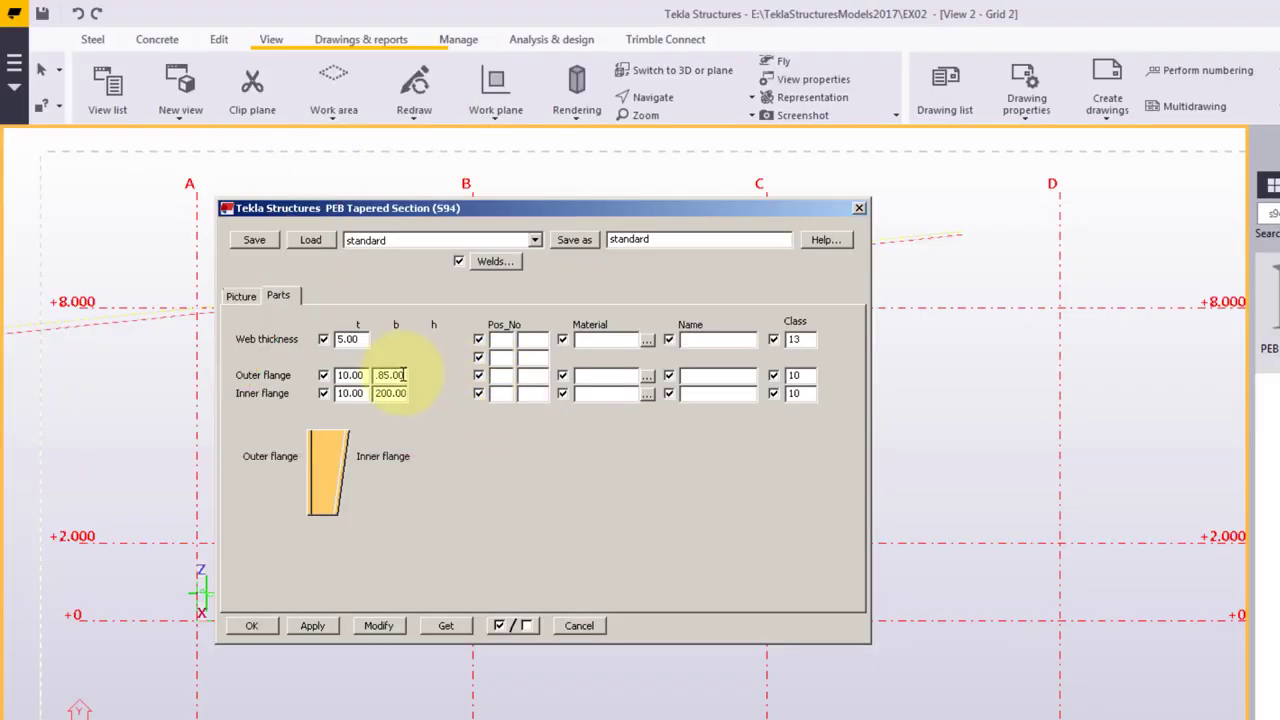
double_click(400, 374)
click(377, 393)
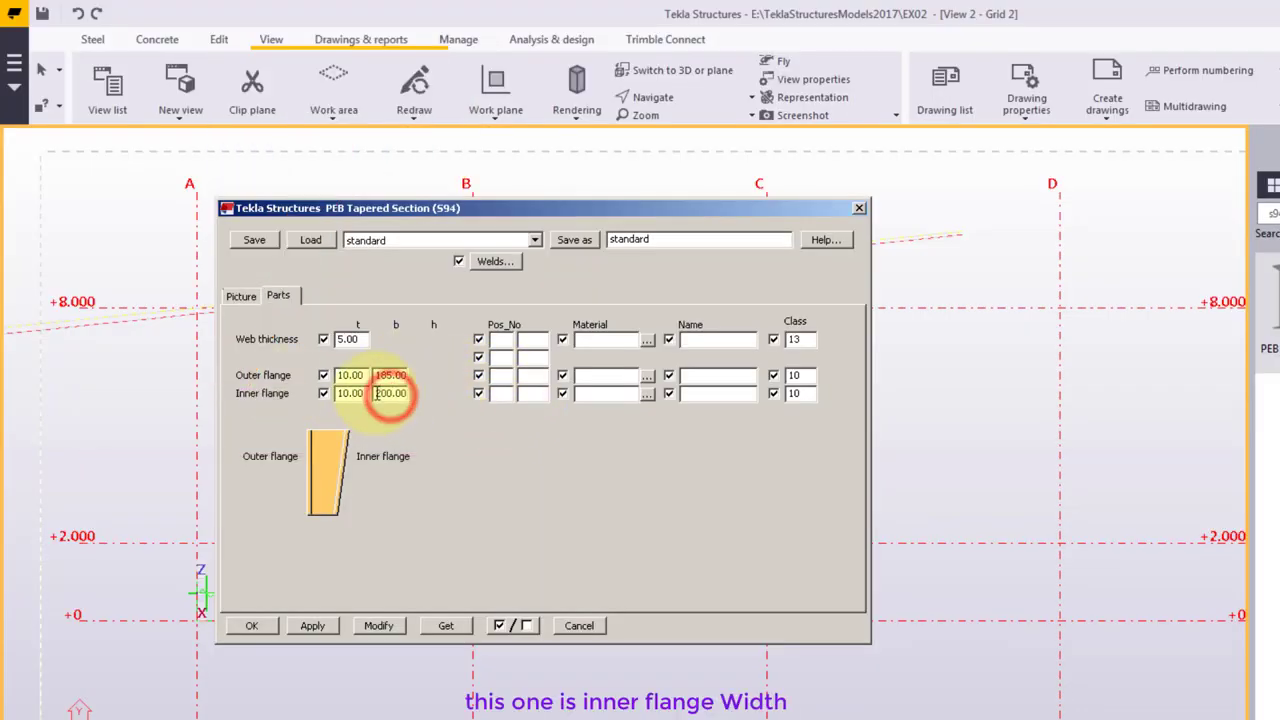
double_click(390, 393)
Step: Enter position prefixes W and 01 for the web rows and F for both flanges
text(185)
click(507, 342)
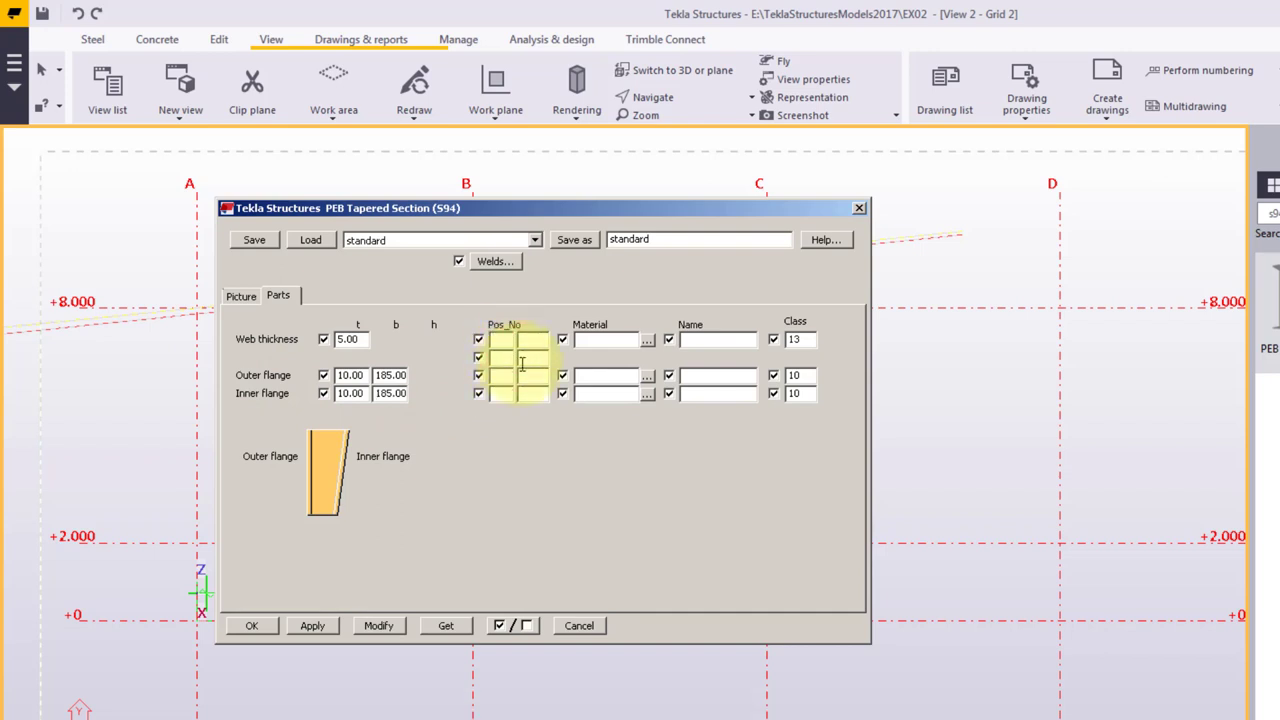
text(W)
click(500, 358)
text(01)
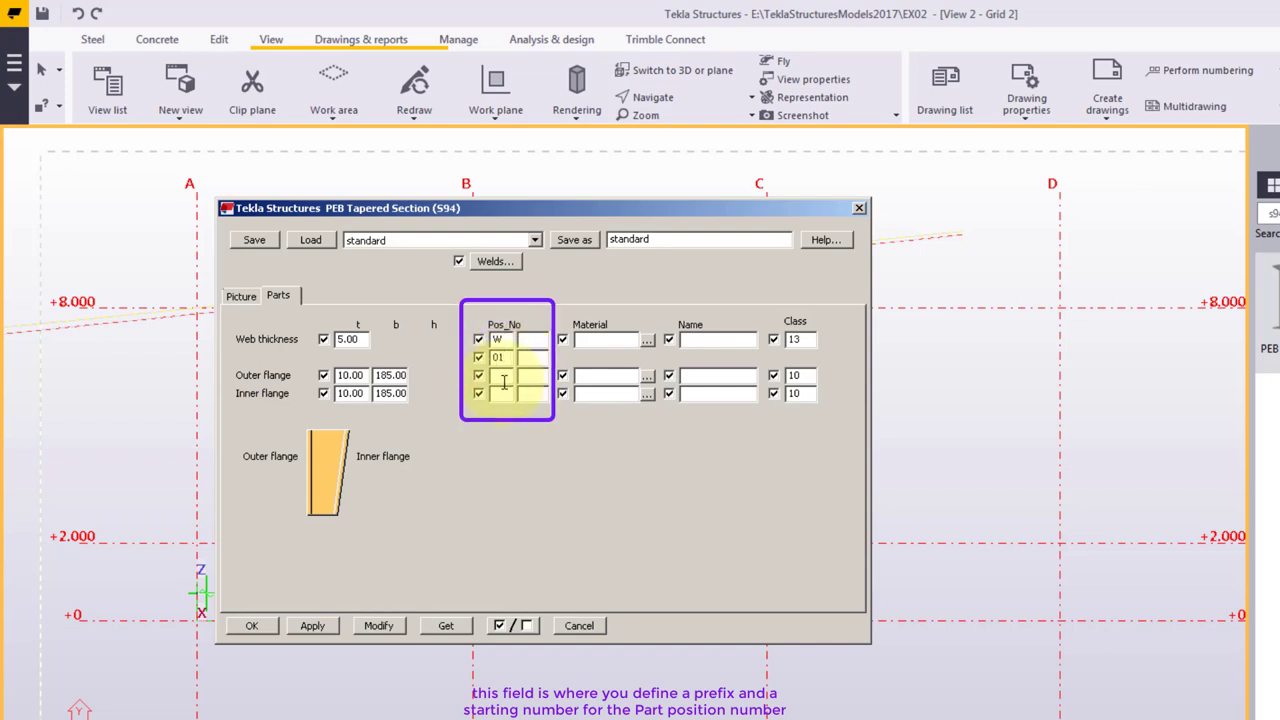
click(504, 378)
text(F)
click(508, 394)
text(F)
Step: Set the position start number to 1 on all four part rows
click(530, 344)
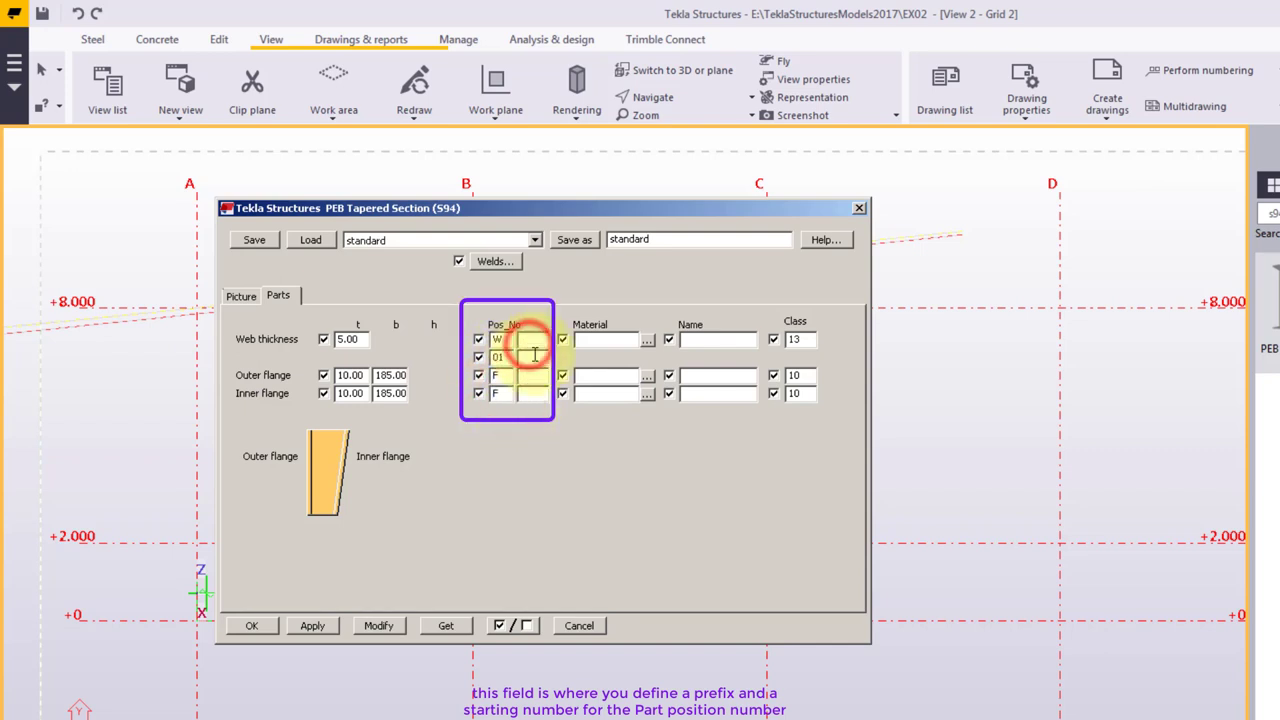
text(1)
click(530, 357)
text(1)
click(526, 375)
text(1)
click(530, 393)
text(1)
Step: Choose Q345B steel from the material catalogue as the web material
click(647, 339)
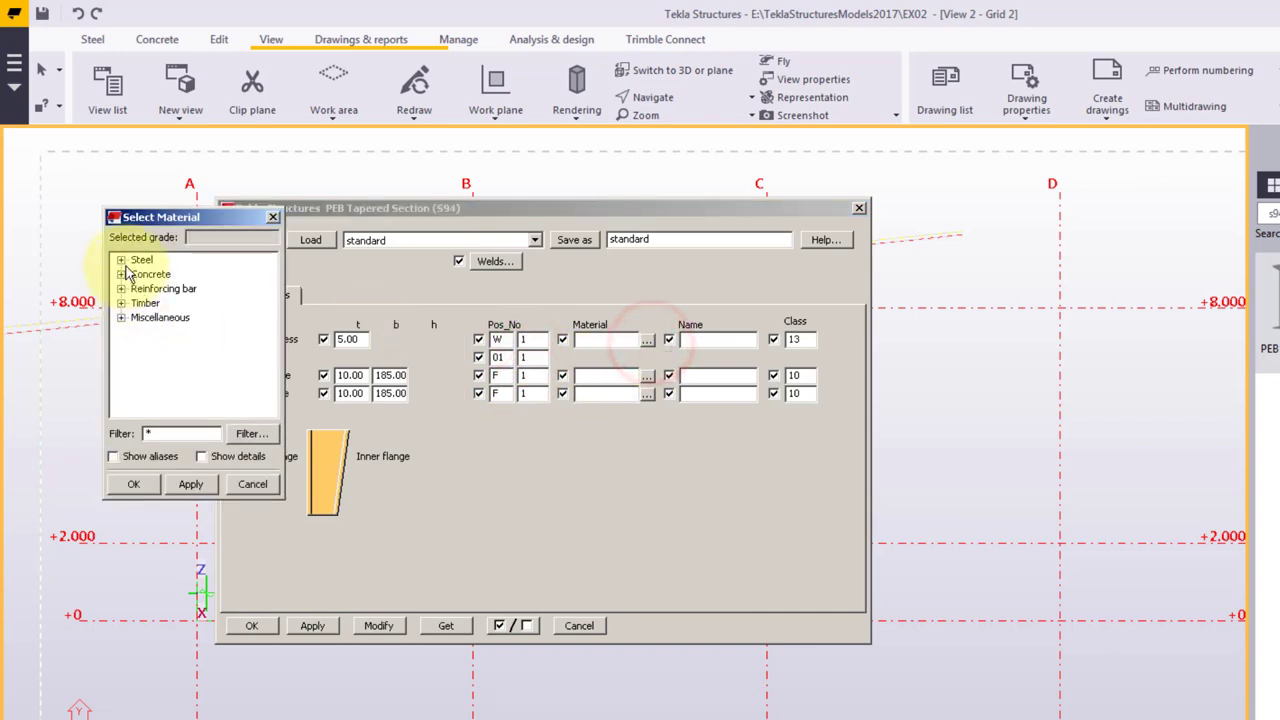
click(120, 260)
click(157, 303)
key(q)
click(136, 484)
Step: Copy the Q345B material into the outer and inner flange rows
double_click(608, 339)
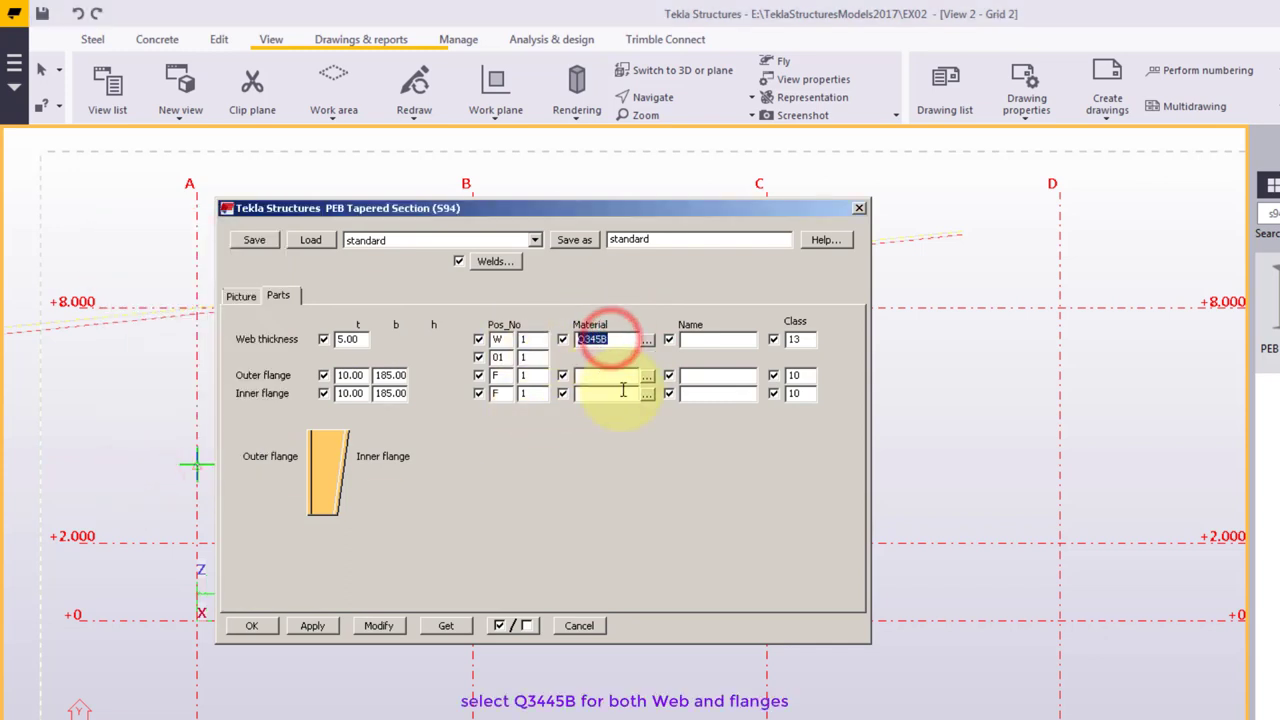
key(ctrl+c)
click(610, 375)
key(ctrl+v)
click(608, 393)
key(ctrl+v)
click(706, 340)
Step: Name the web WEB and both flanges FLANGE, then select the Save as name text
text(W)
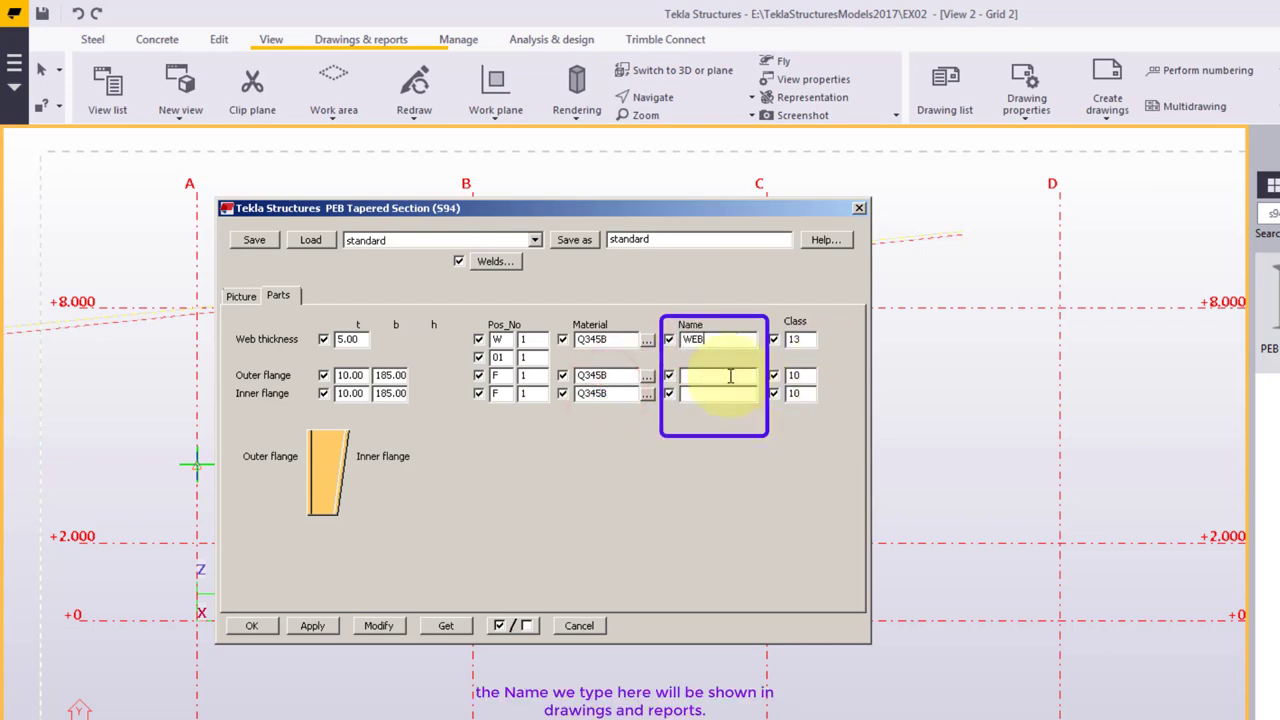
click(727, 375)
text(FLANGE)
click(706, 394)
text(FLAG)
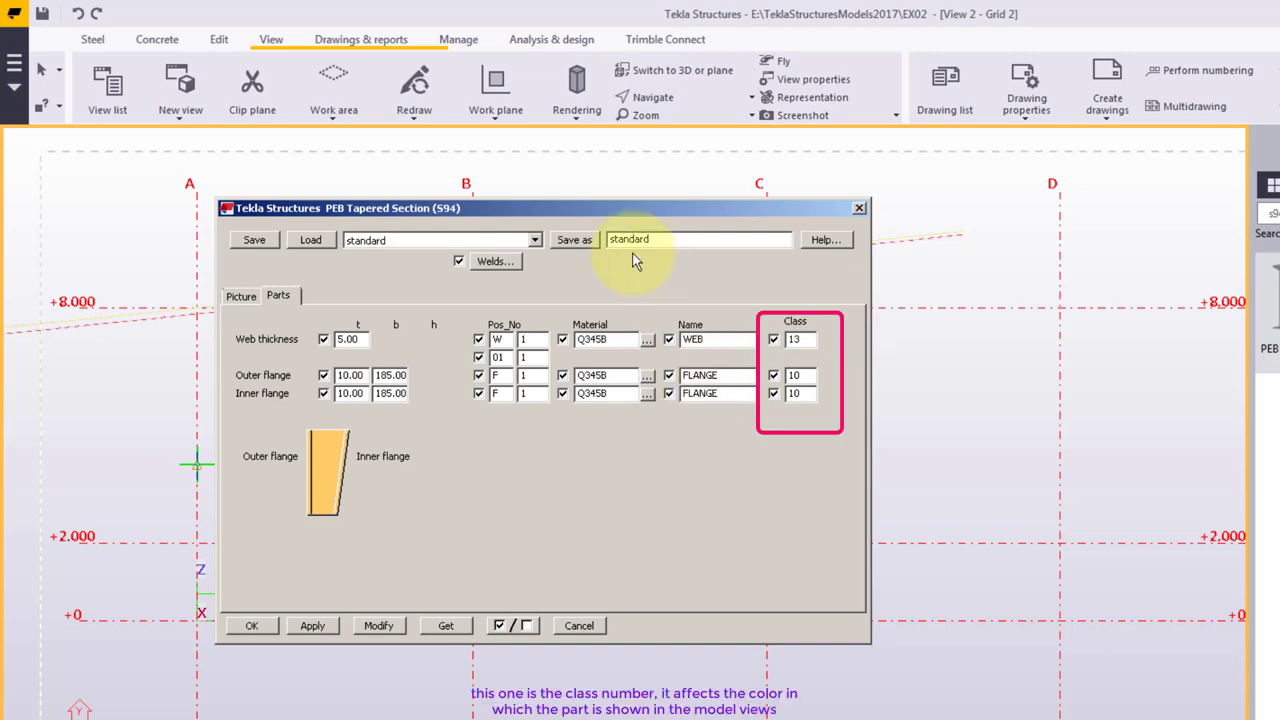
drag(652, 240, 578, 240)
drag(666, 238, 558, 240)
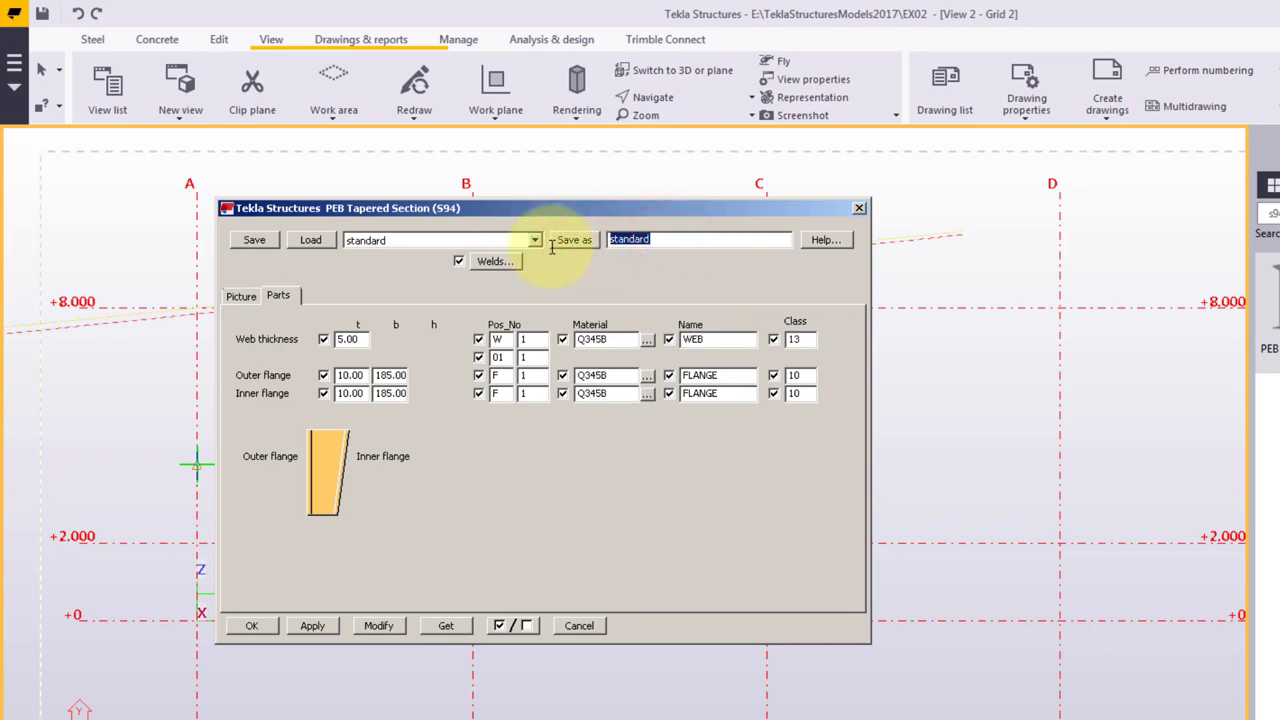
Step: Save the S94 settings as +F1-C1_I(320~720)x185x5x10 and close the dialog with OK
text(t)
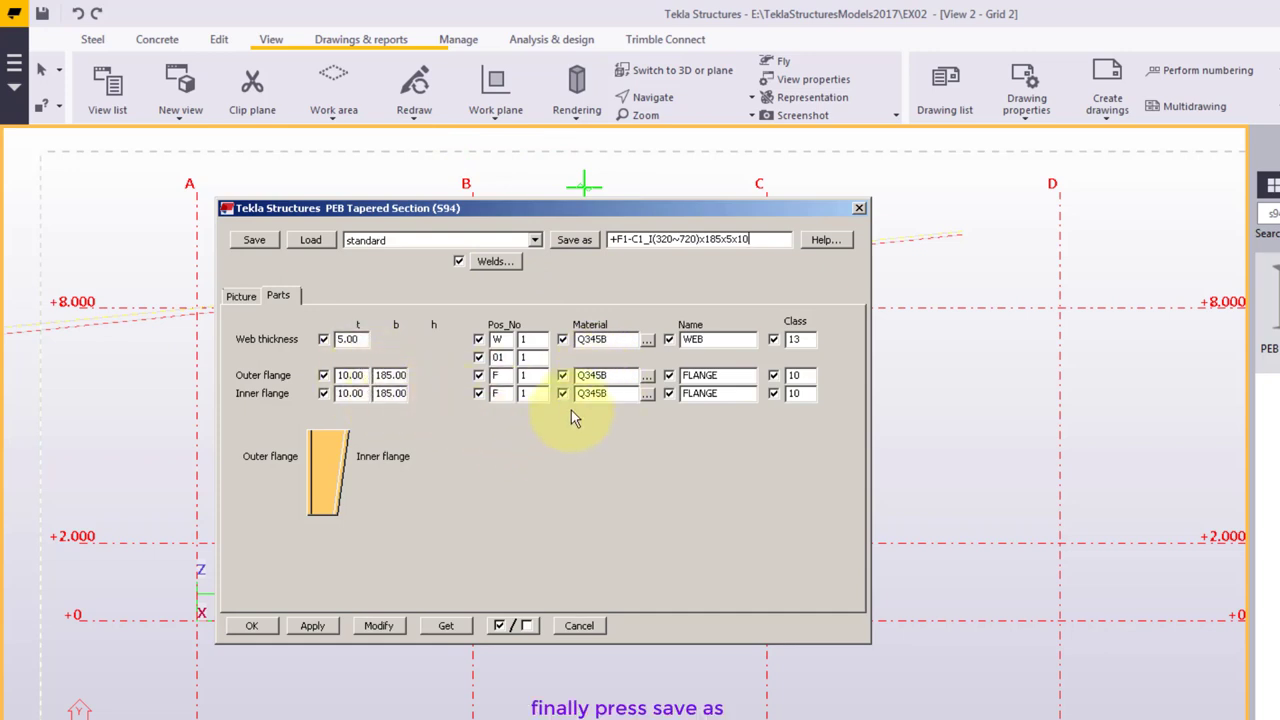
click(578, 241)
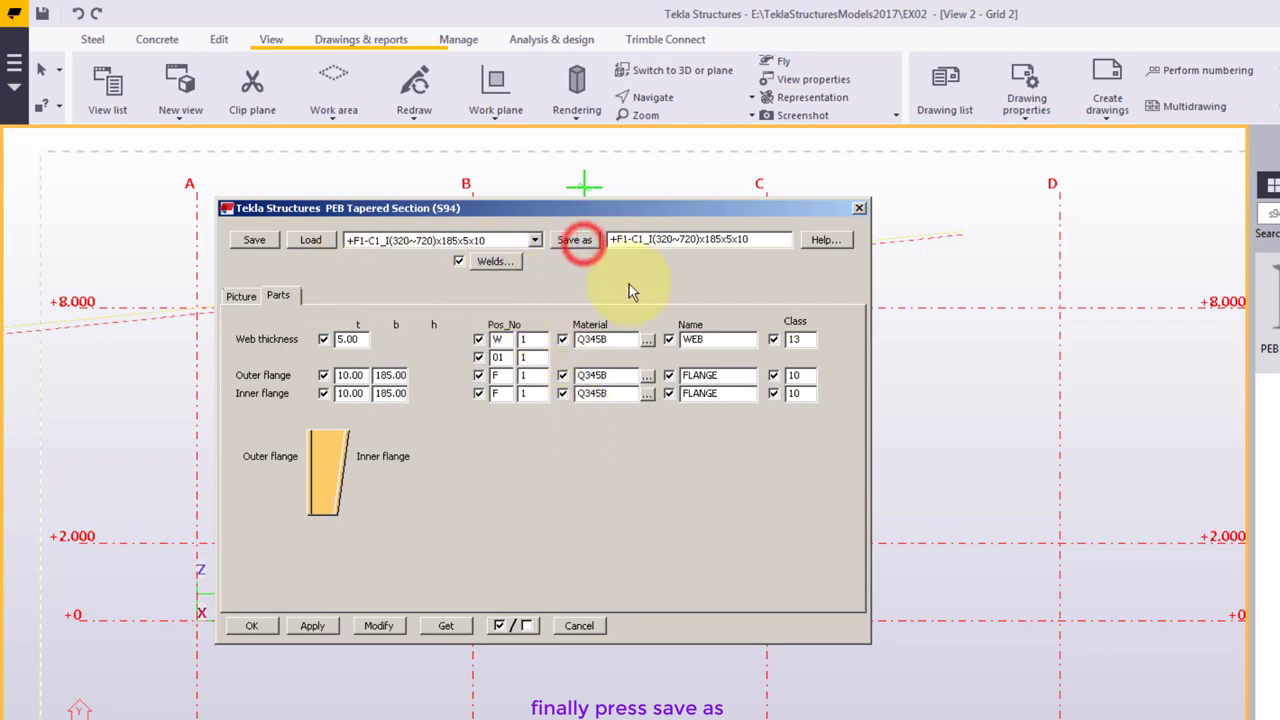
click(250, 625)
Step: Adjust snapping in the grid view and tile the grid and 3D views vertically
middle_drag(300, 549, 318, 557)
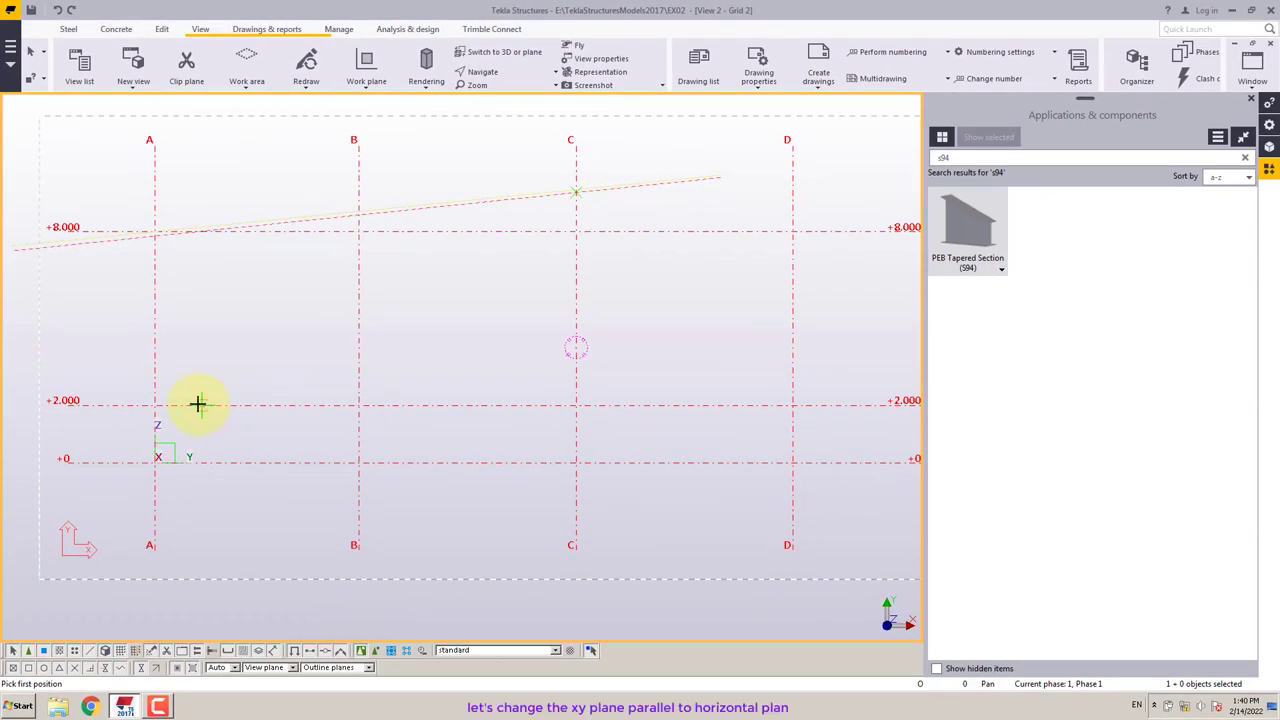
right_click(231, 302)
click(251, 309)
middle_drag(326, 343, 323, 346)
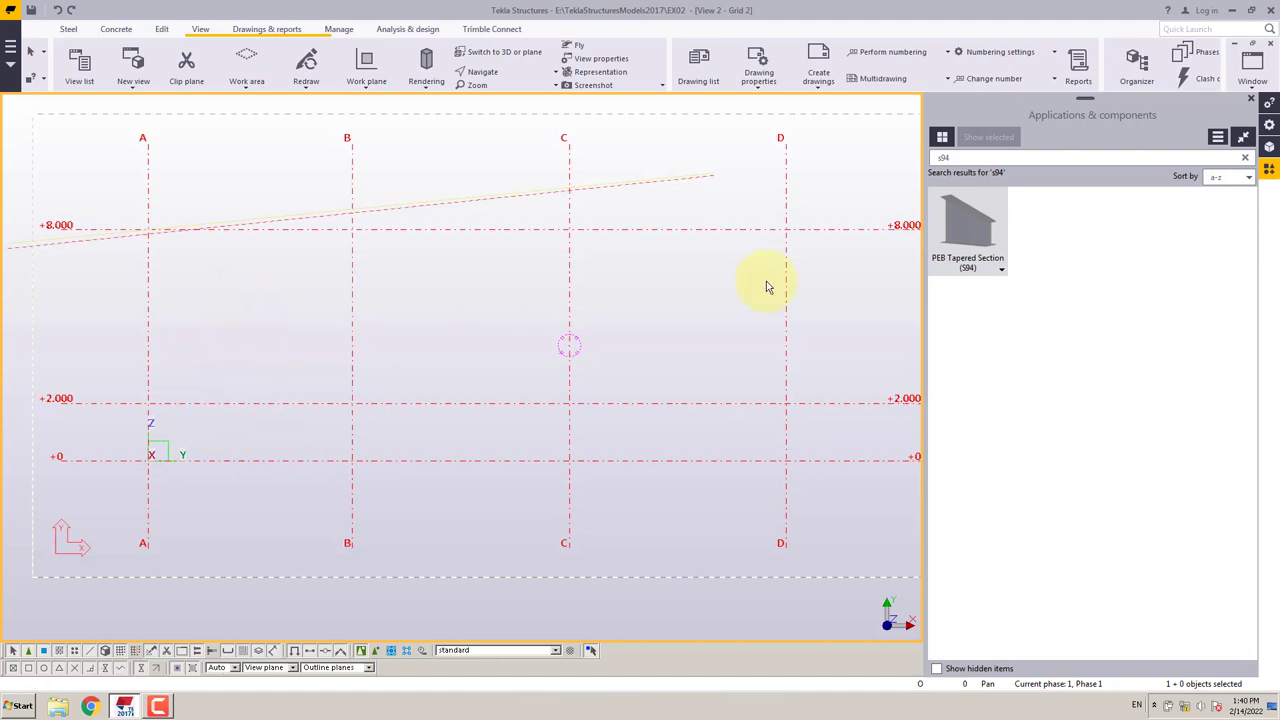
middle_drag(737, 307, 717, 309)
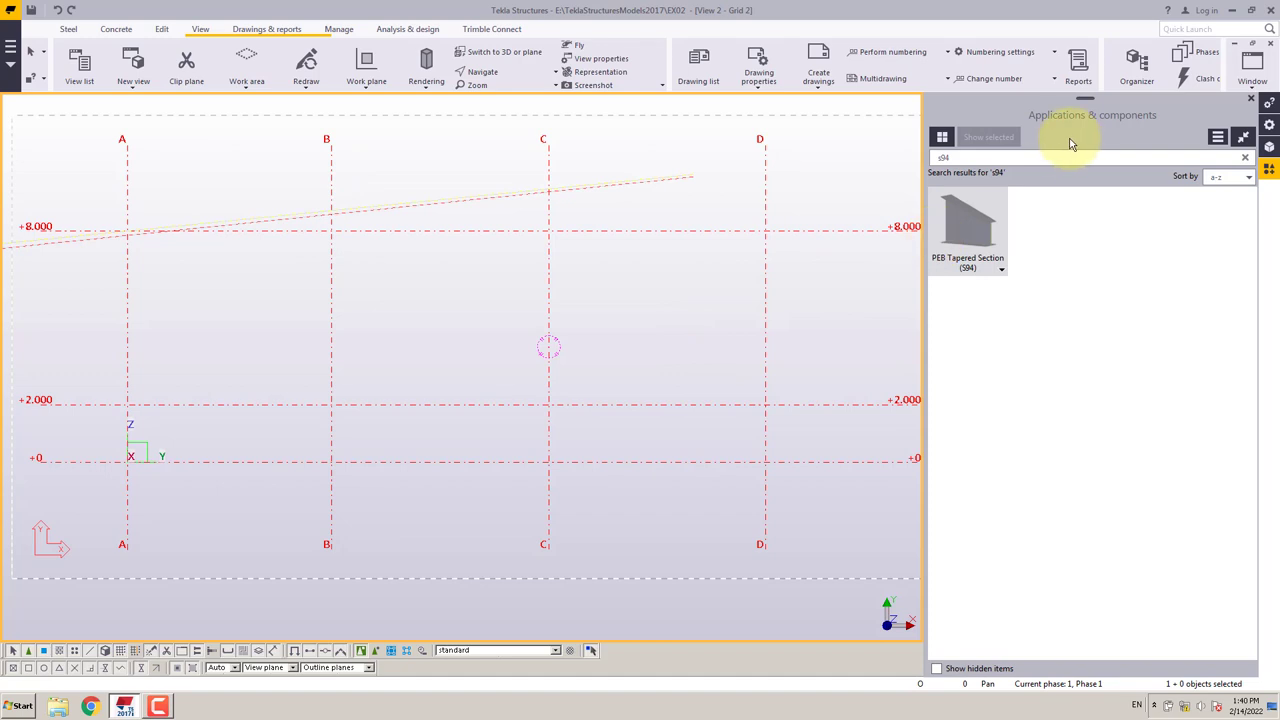
click(1256, 82)
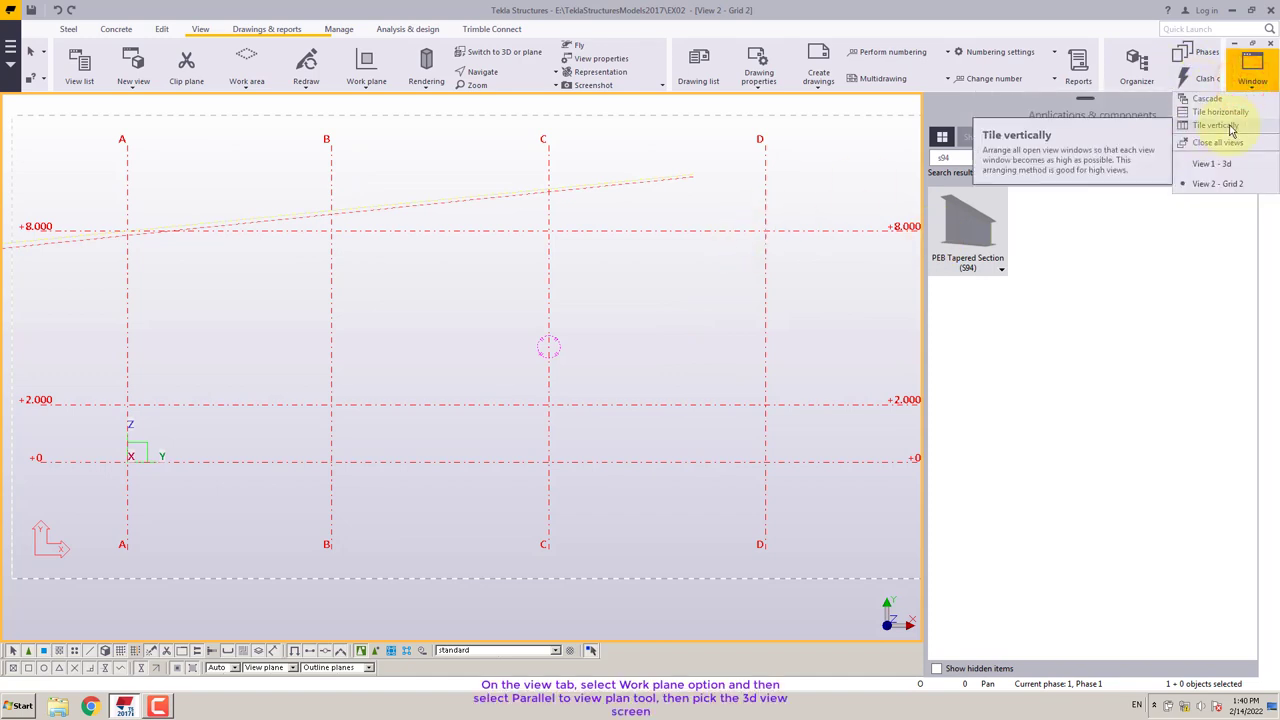
click(1210, 126)
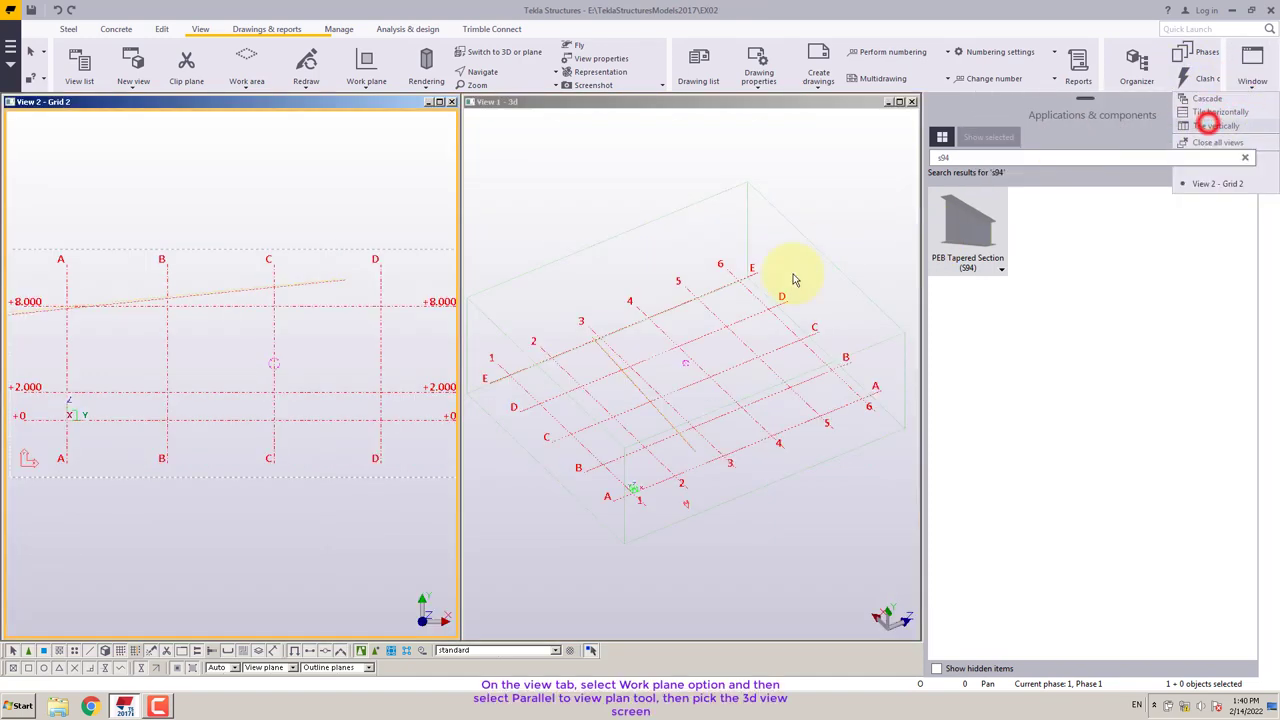
Step: Set the work plane parallel to the 3D view's plane
click(749, 337)
click(366, 88)
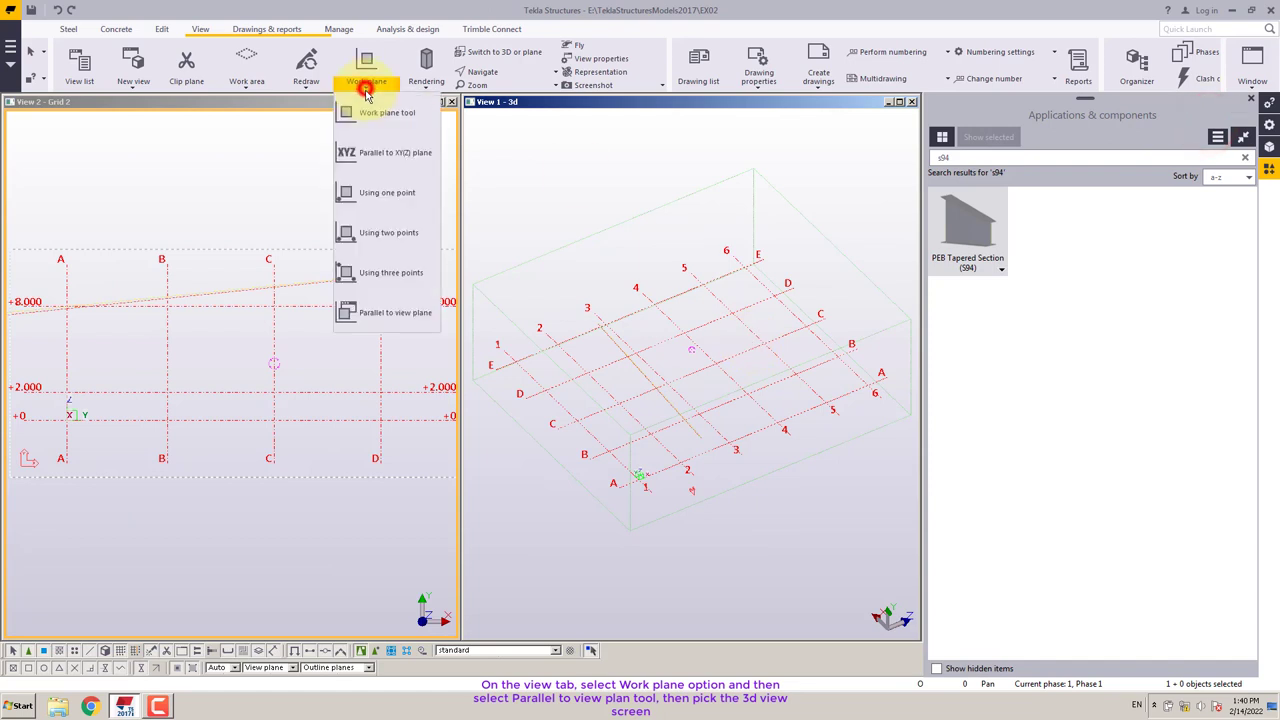
click(366, 310)
click(560, 198)
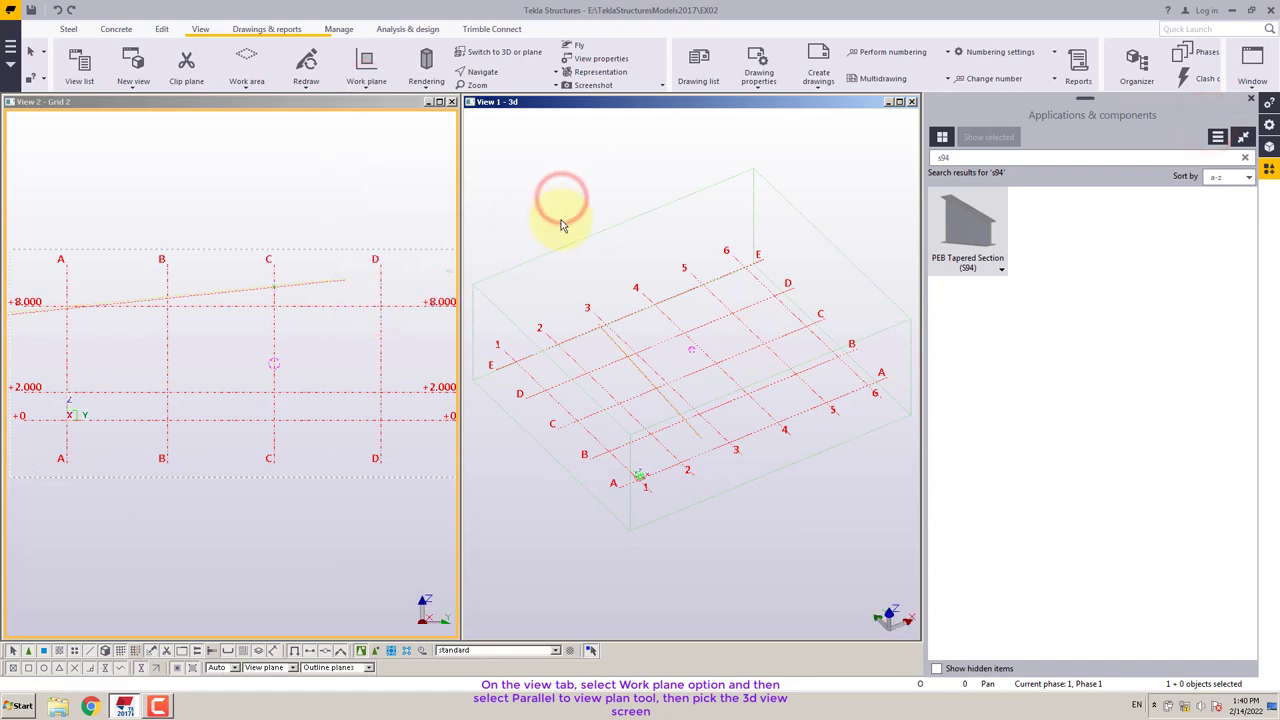
Step: Maximize Grid 2 and place the S94 column on grid A from +2.000 to +8.000
double_click(316, 104)
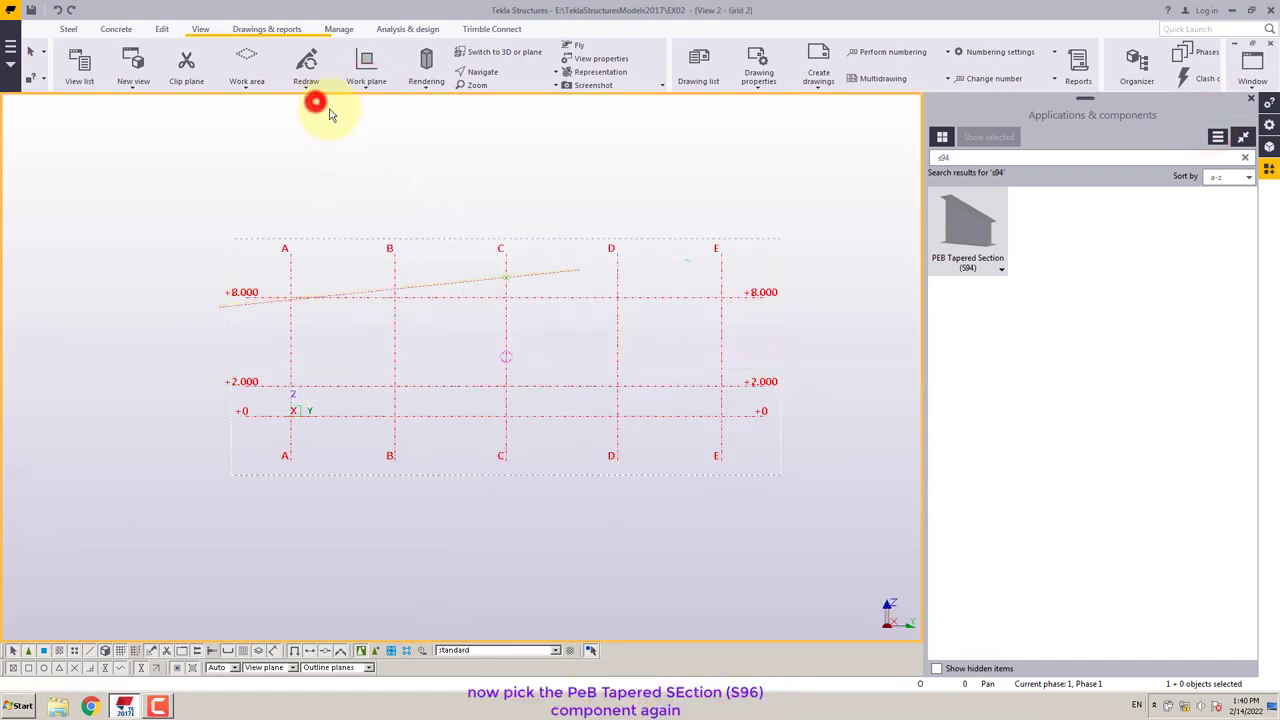
scroll(389, 263, up, 8)
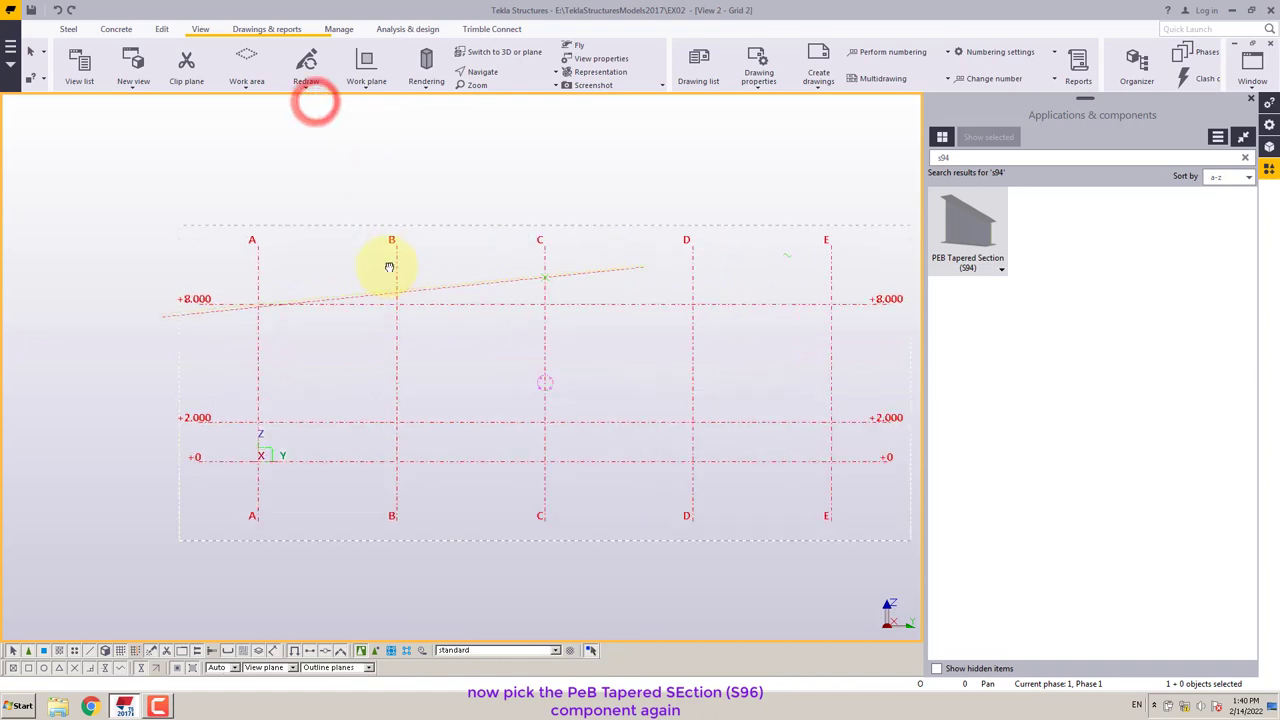
click(968, 224)
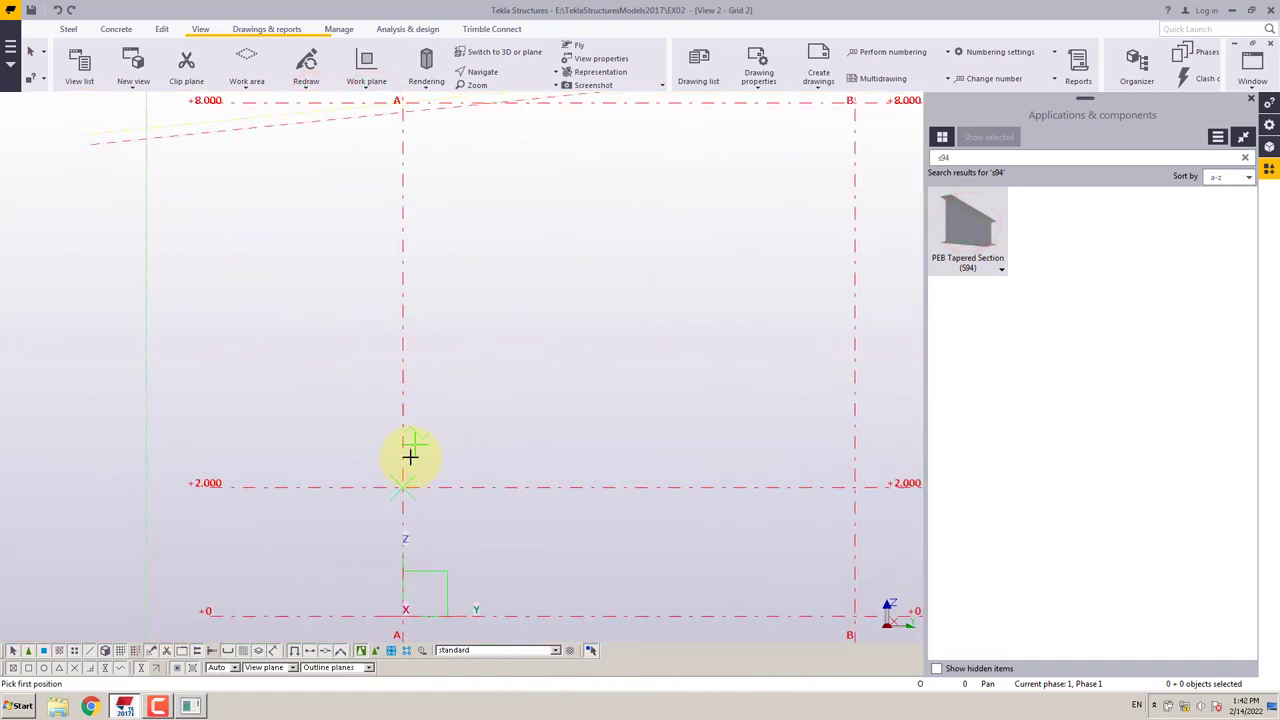
click(401, 485)
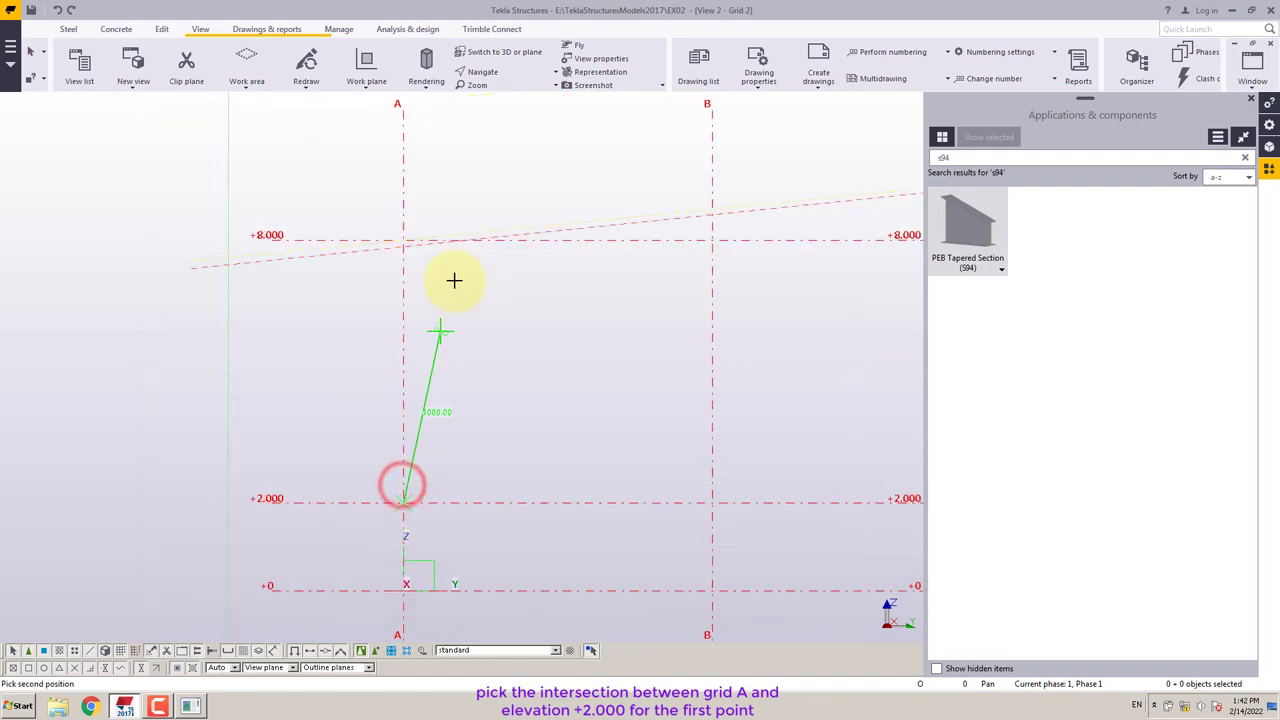
scroll(455, 266, up, 2)
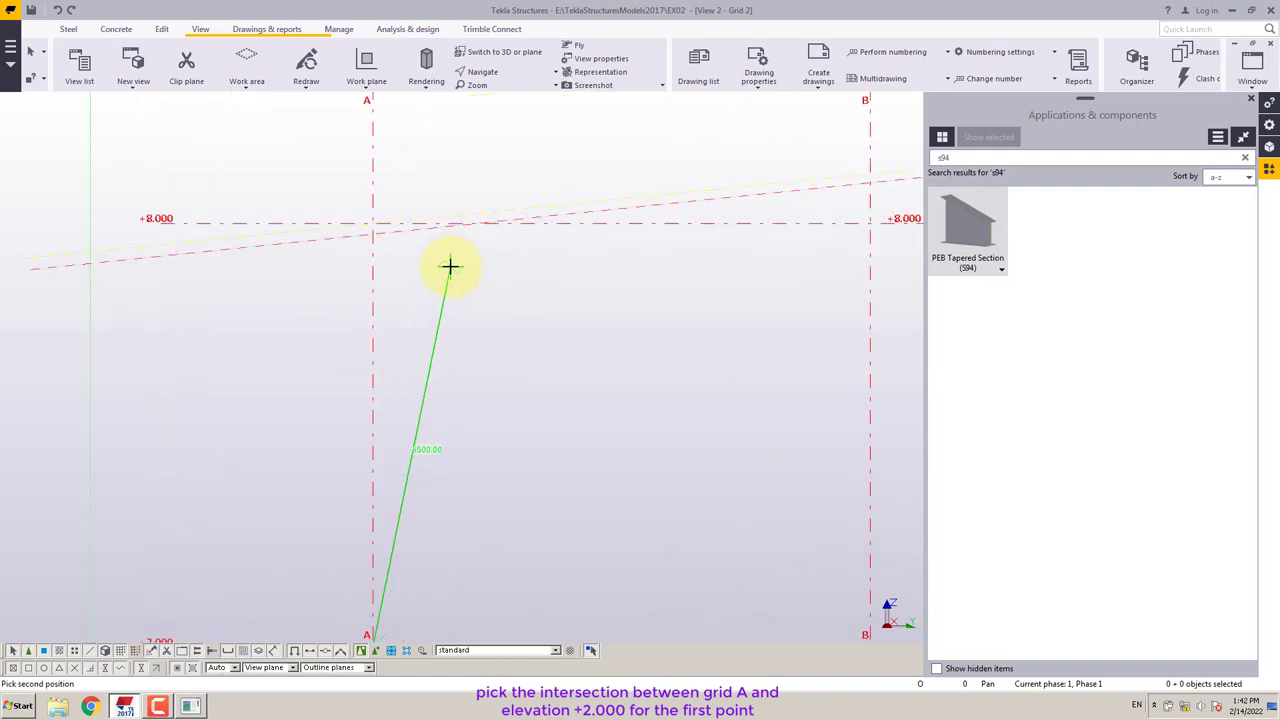
click(366, 217)
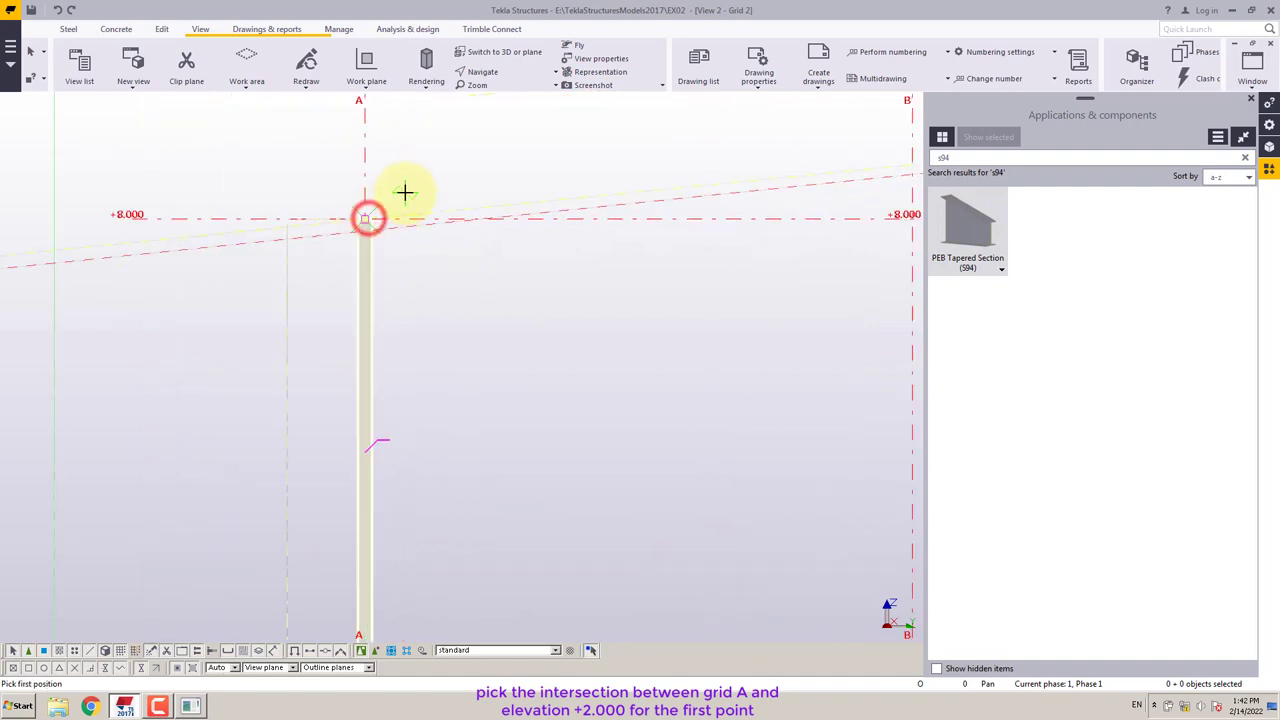
right_click(417, 162)
click(440, 169)
scroll(343, 363, down, 2)
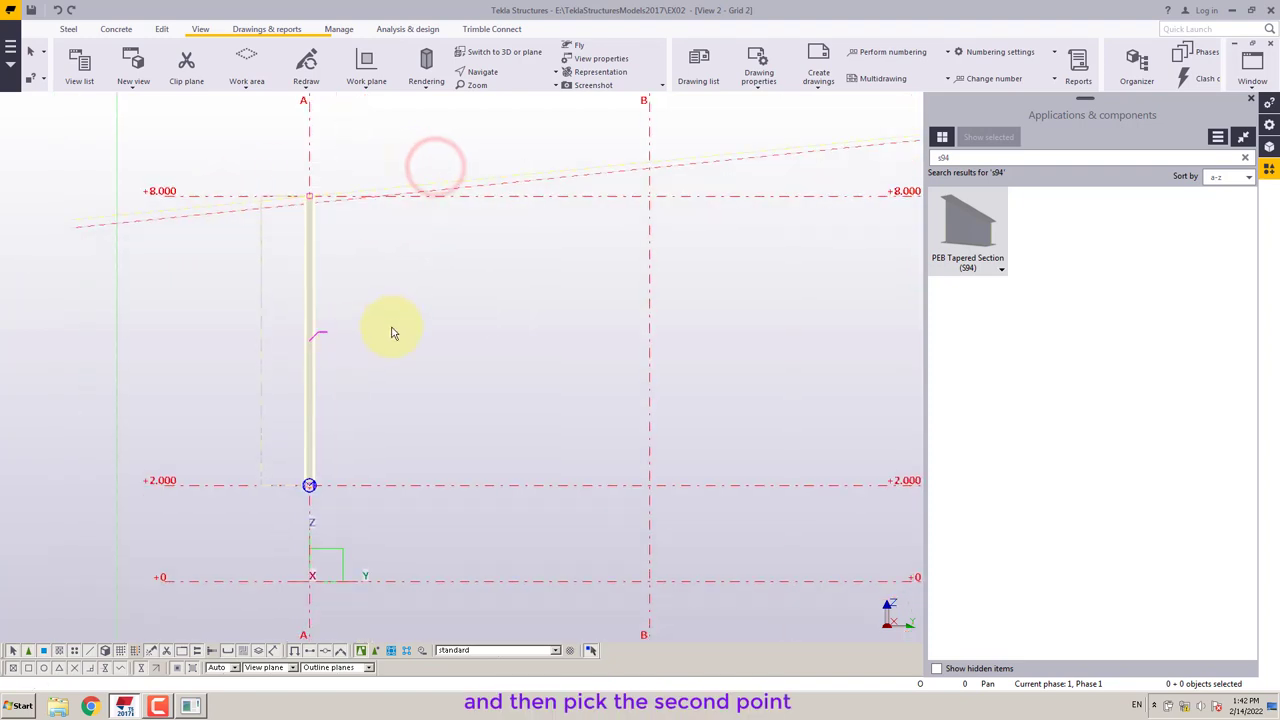
click(394, 320)
click(1250, 82)
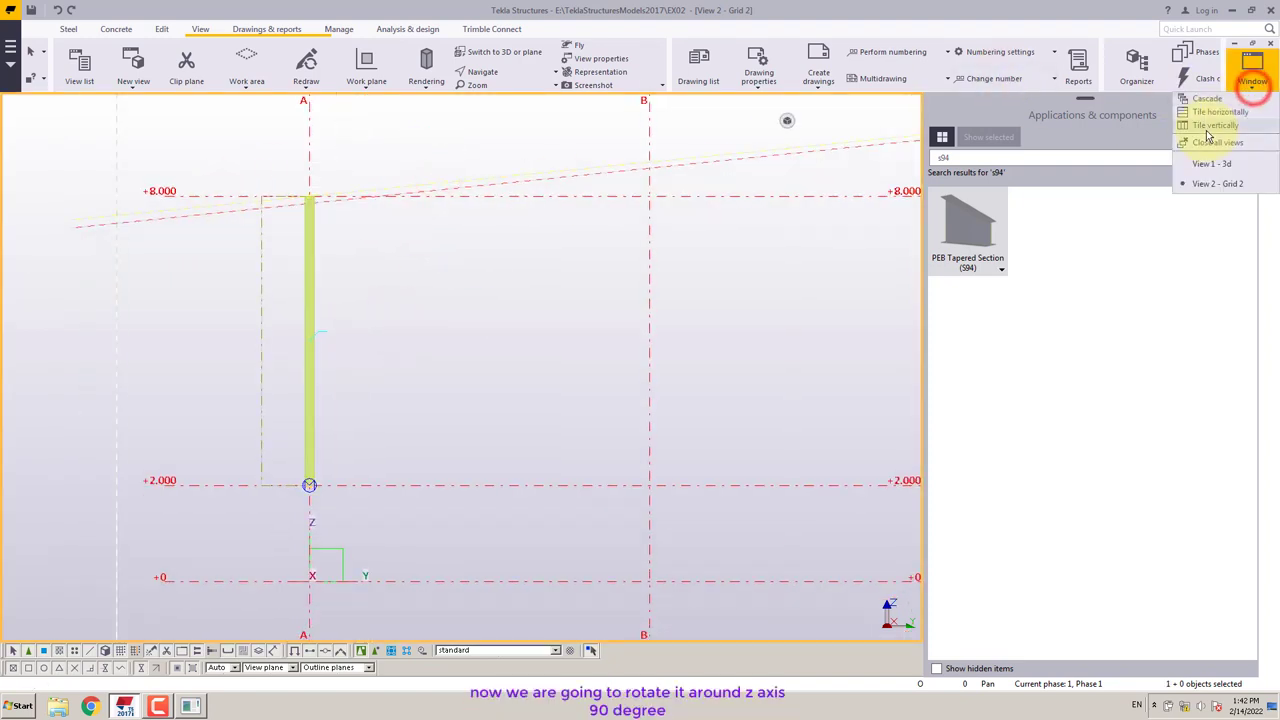
Step: Tile the grid and 3D views vertically and centre the column in the grid view
click(1210, 122)
scroll(277, 372, up, 5)
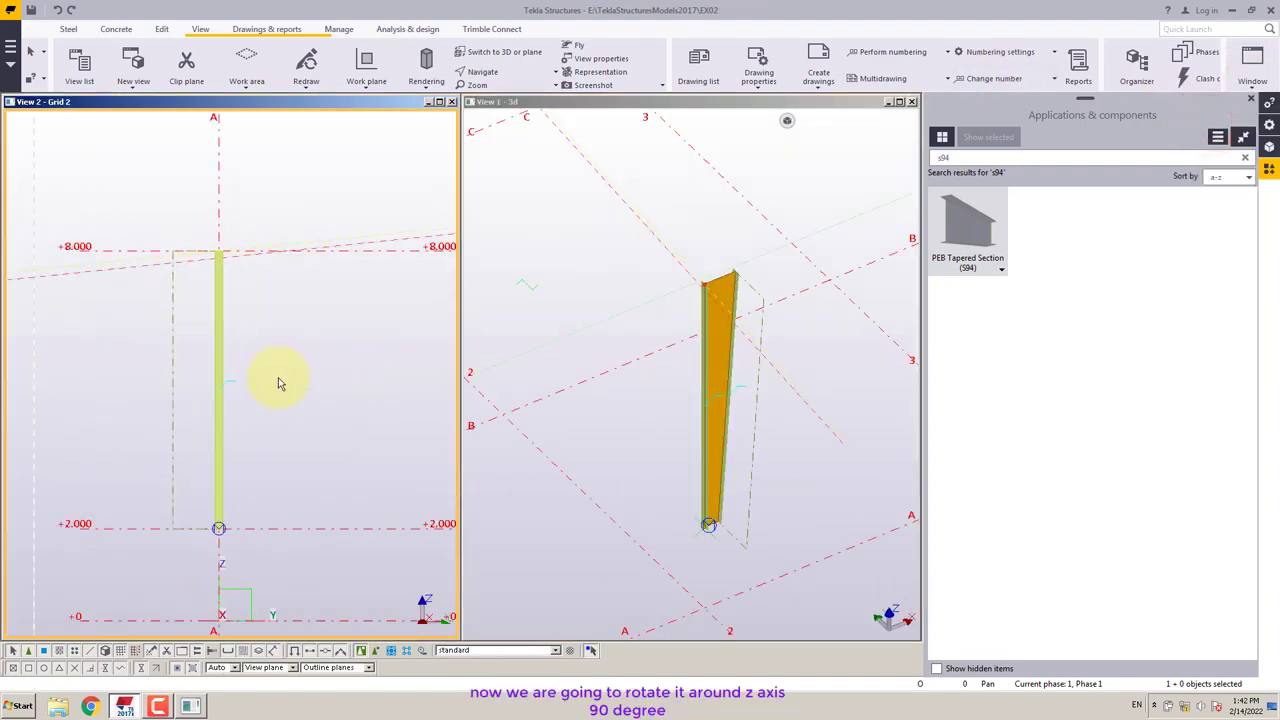
middle_drag(265, 372, 274, 351)
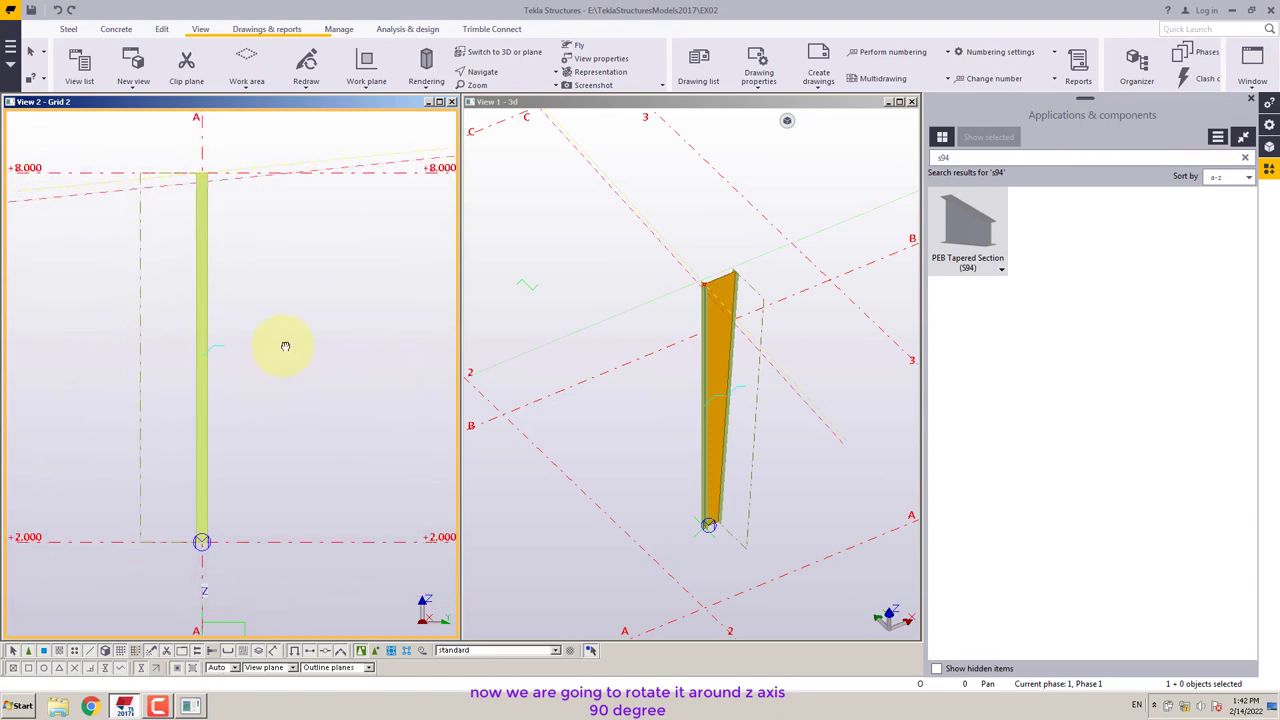
Step: Enable component selection, select the tapered column and open Move special > Rotate
click(362, 651)
click(198, 345)
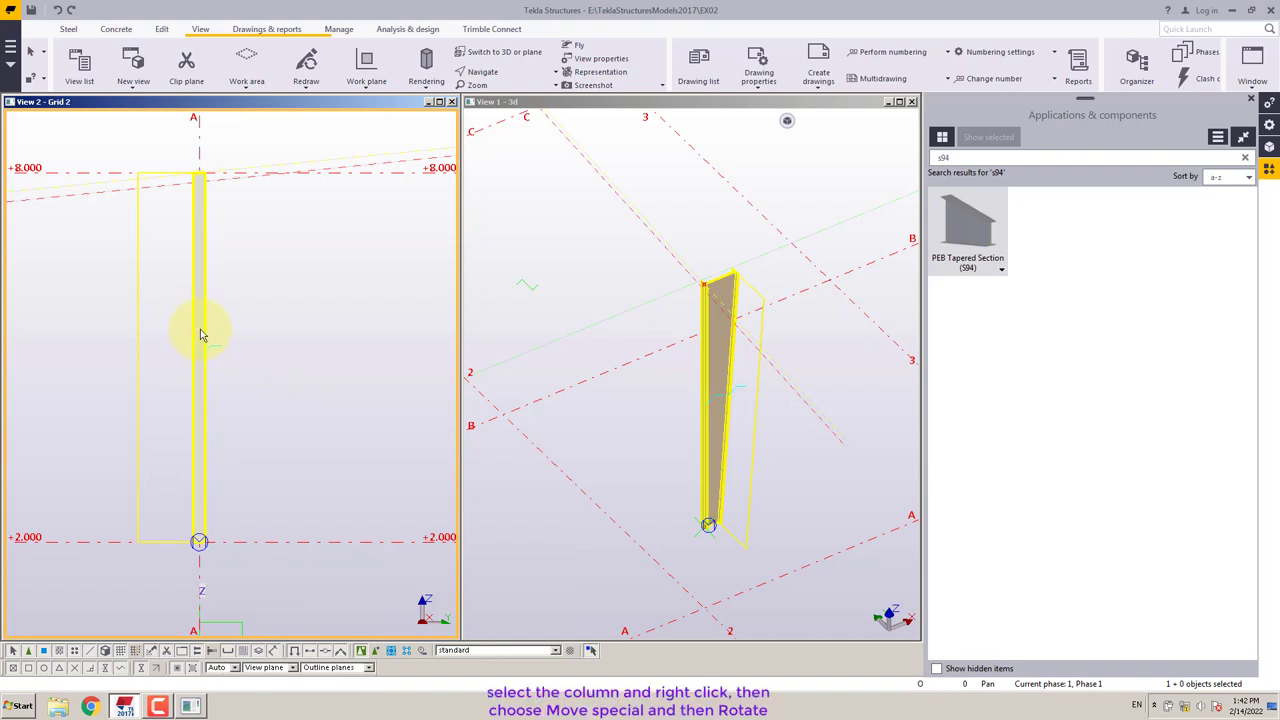
right_click(200, 330)
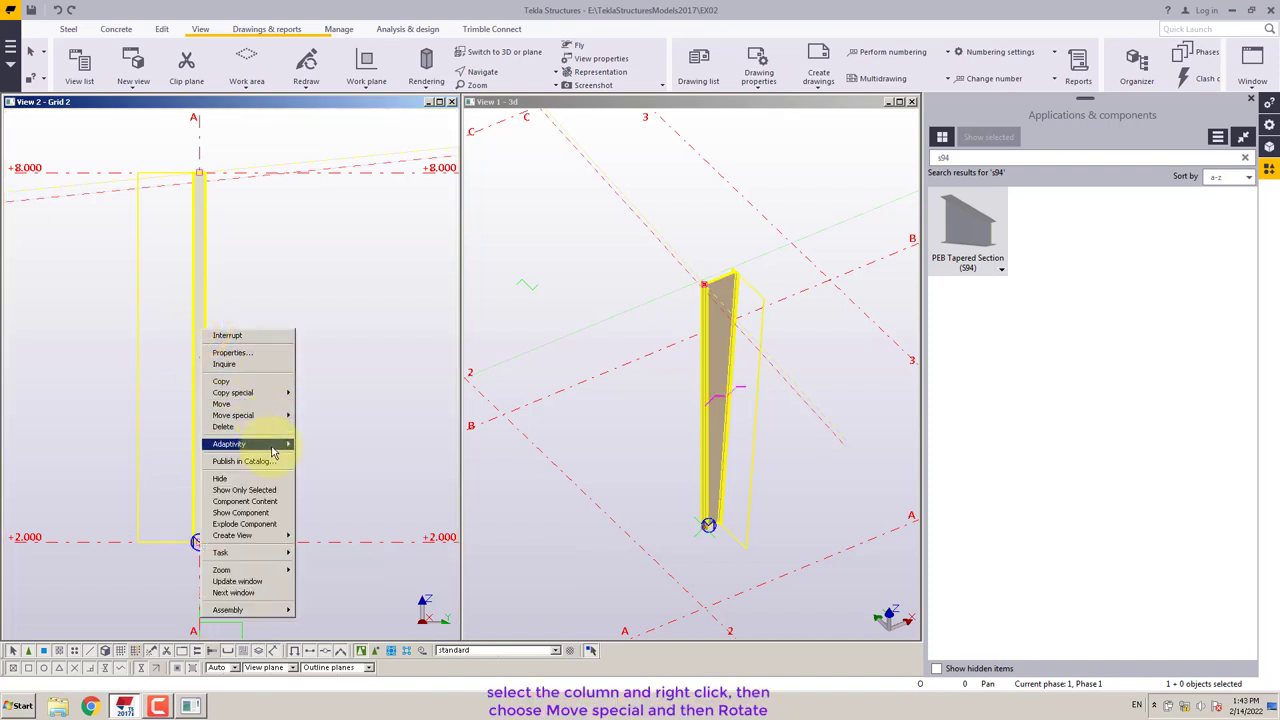
mouse_move(278, 425)
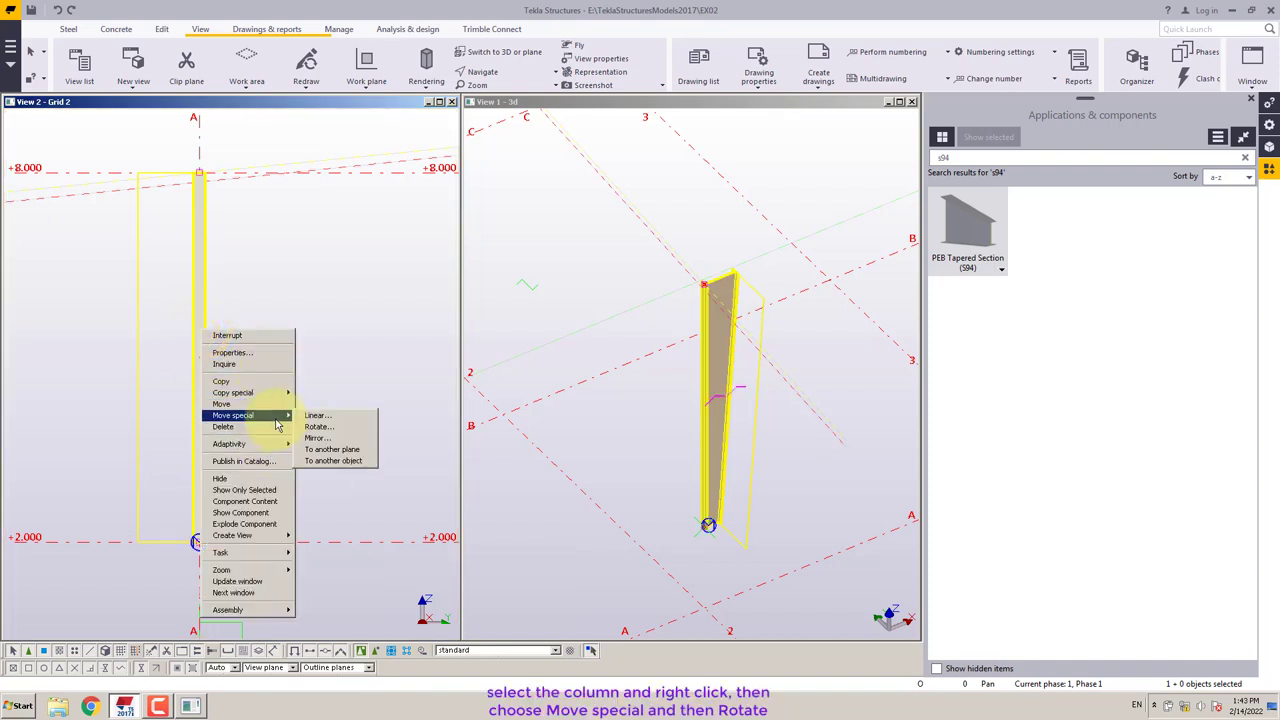
click(320, 426)
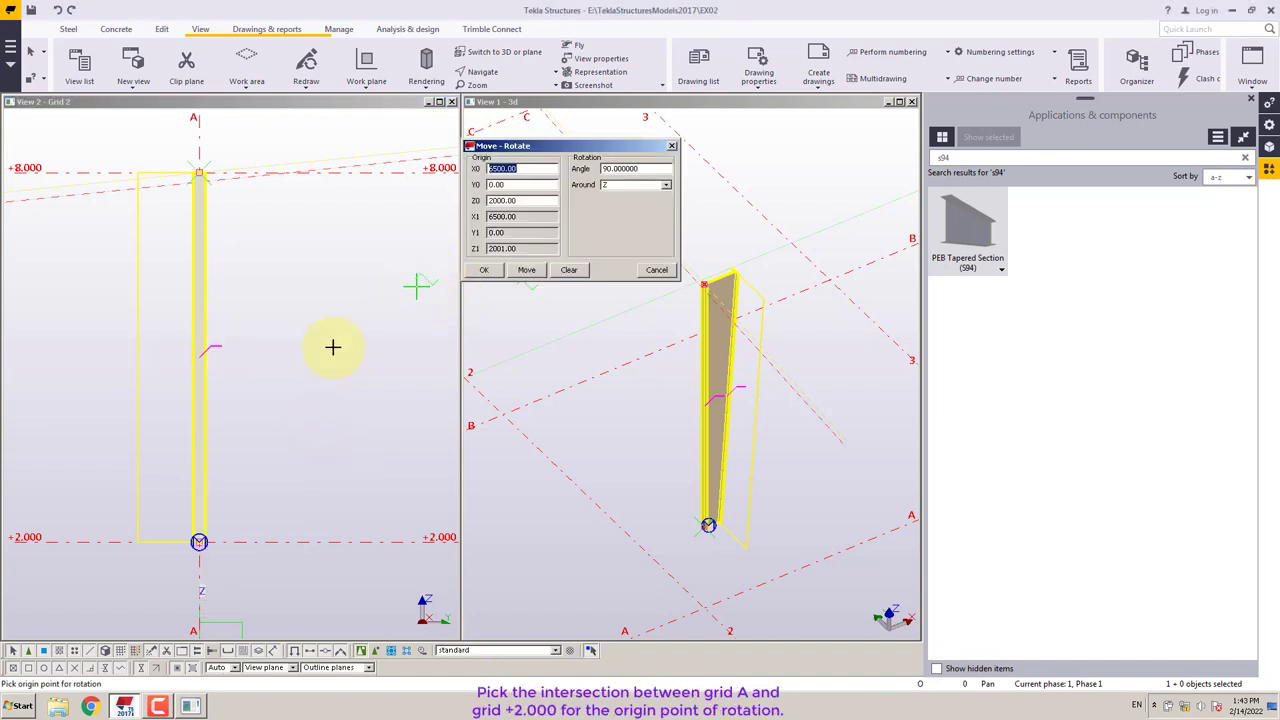
Step: Rotate the column 90° around Z with its origin at grid A / +2.000
middle_drag(322, 368, 408, 337)
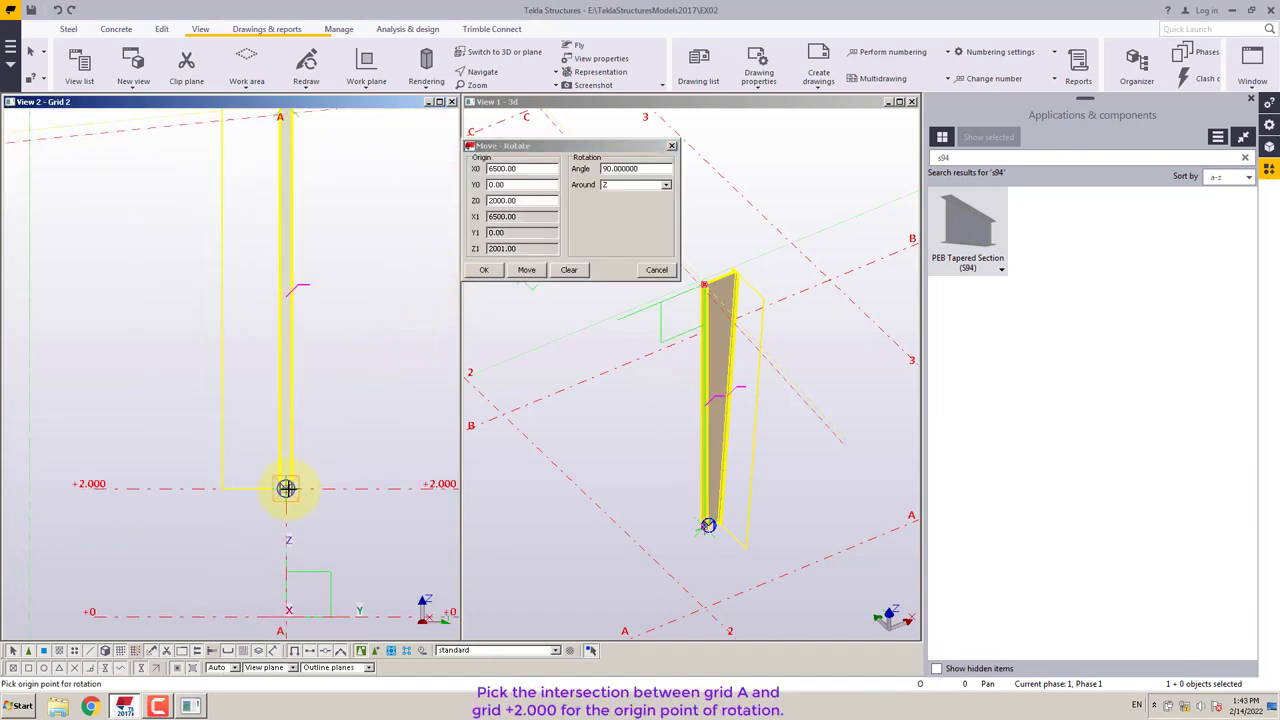
click(286, 488)
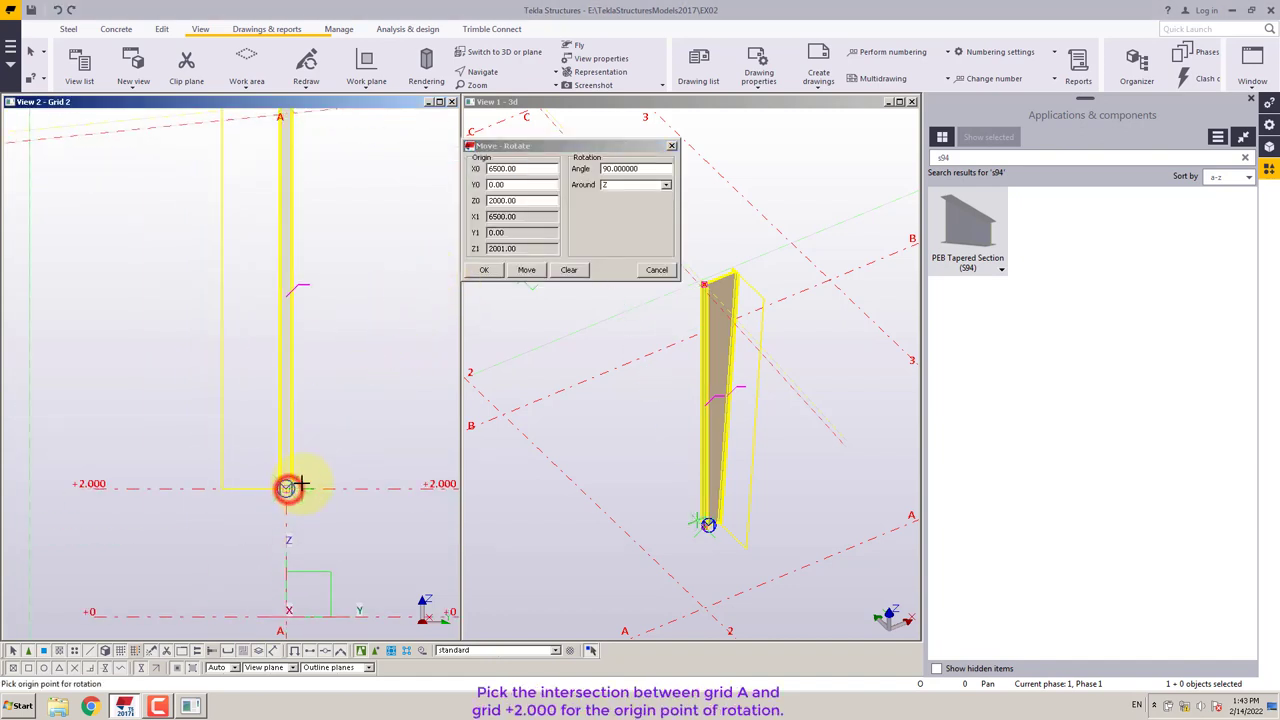
double_click(503, 200)
scroll(300, 443, down, 2)
middle_drag(300, 443, 237, 423)
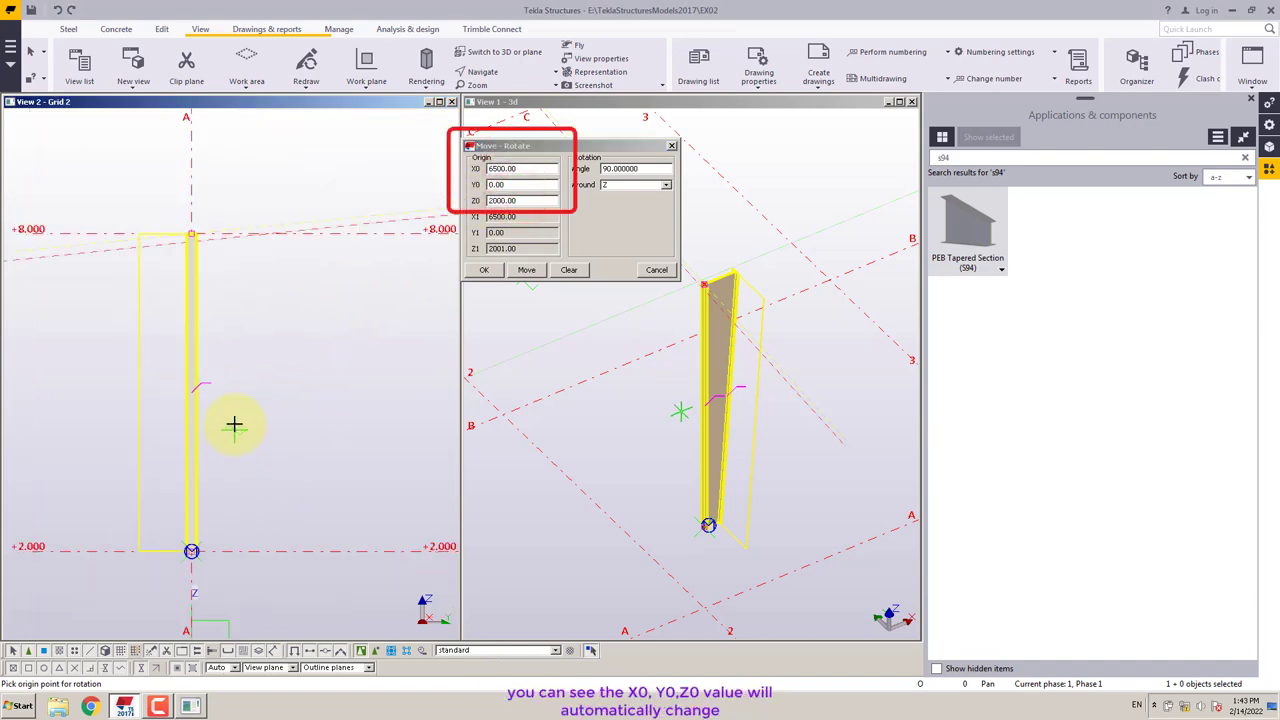
click(628, 168)
double_click(625, 168)
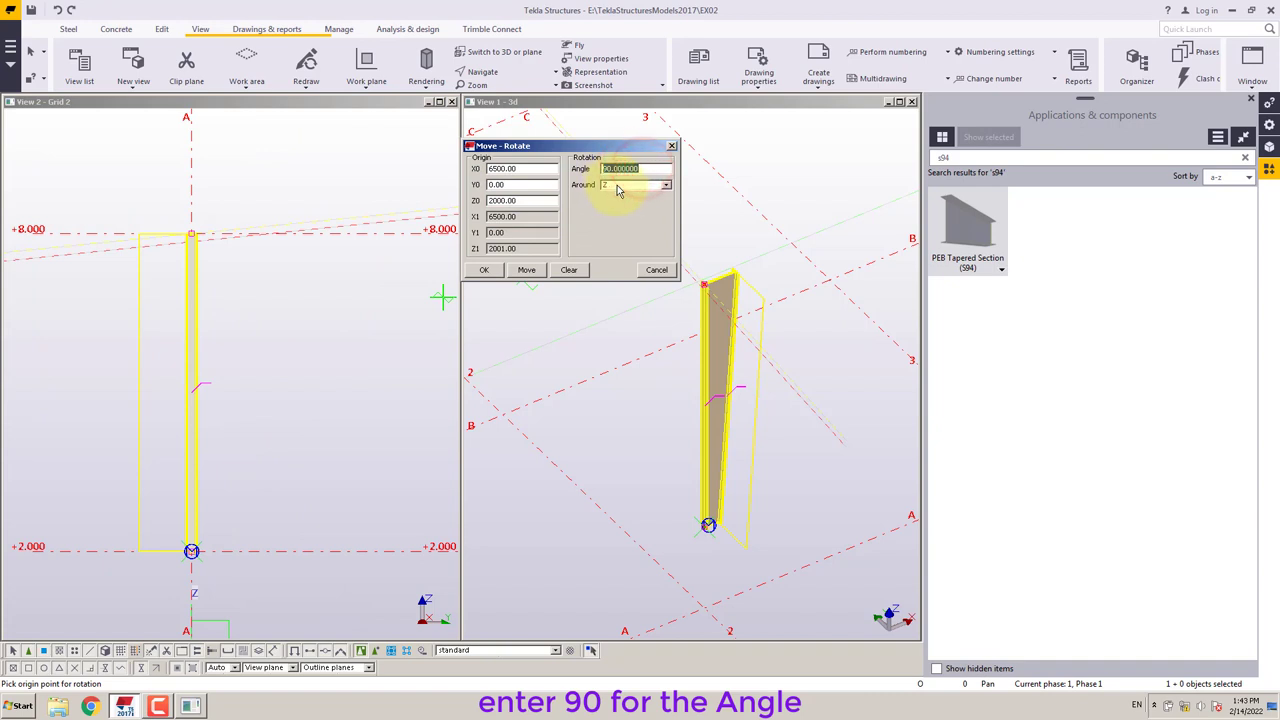
click(667, 186)
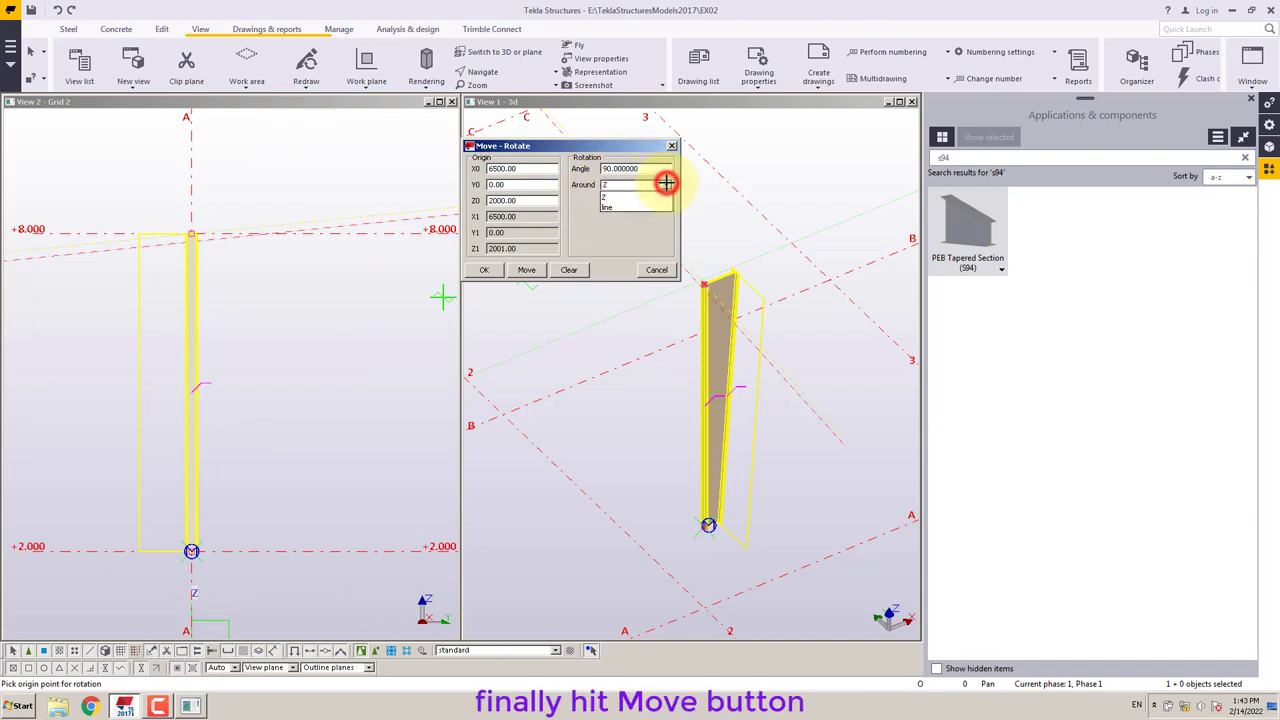
click(527, 270)
Step: Inspect the rotated column, centred in the grid view
click(286, 294)
scroll(290, 297, up, 1)
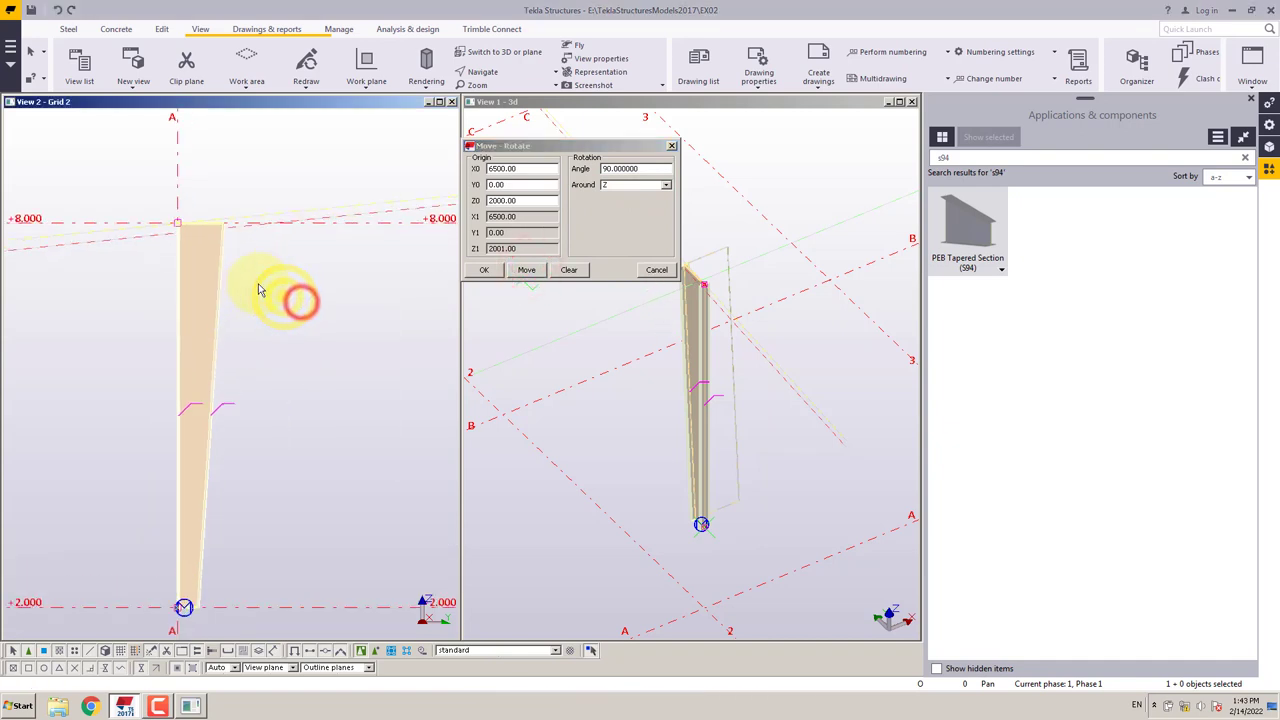
click(266, 280)
middle_drag(270, 283, 323, 306)
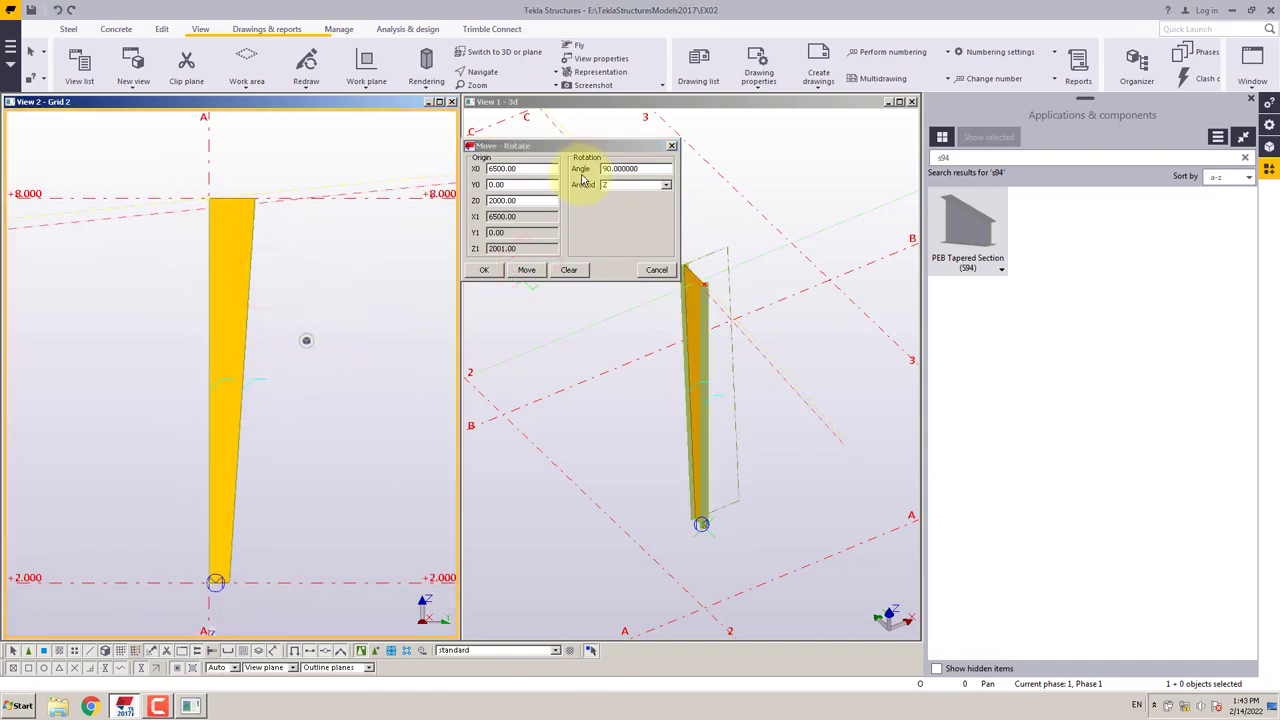
middle_drag(357, 347, 361, 347)
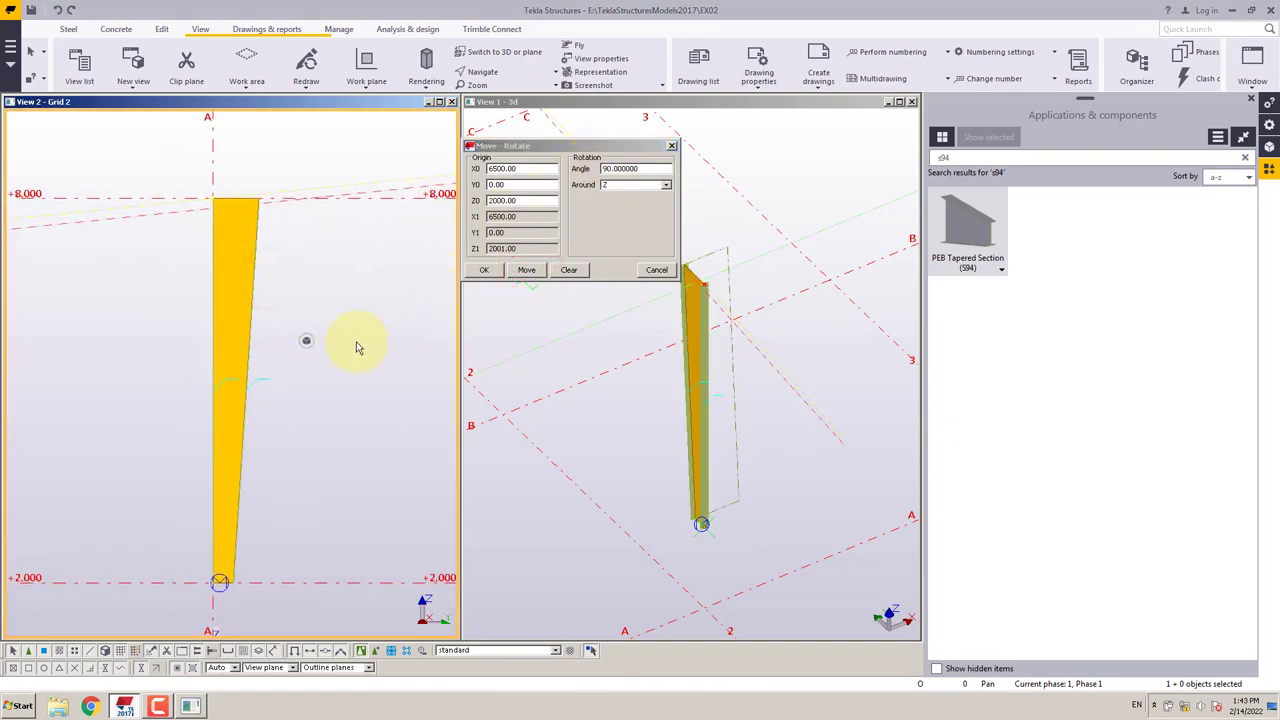